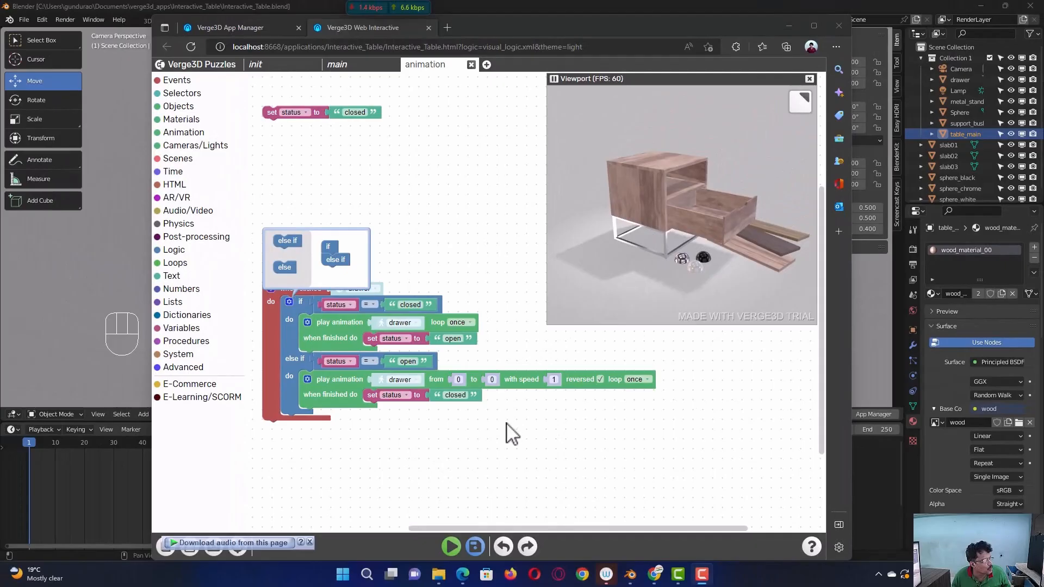
Step: Switch to Blender and select the drawer to check its animation's start and end frames on the timeline
click(527, 11)
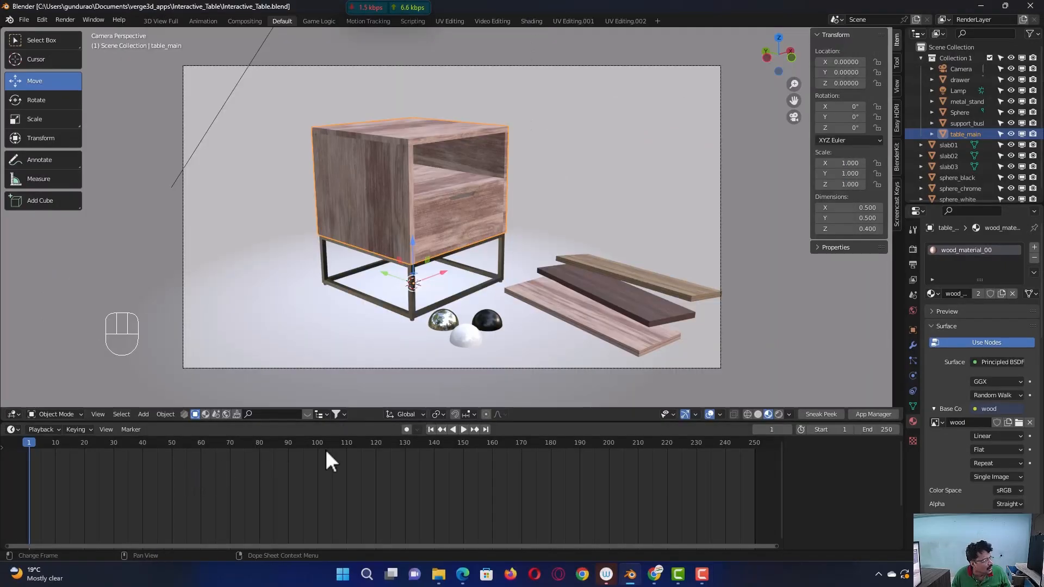
click(456, 204)
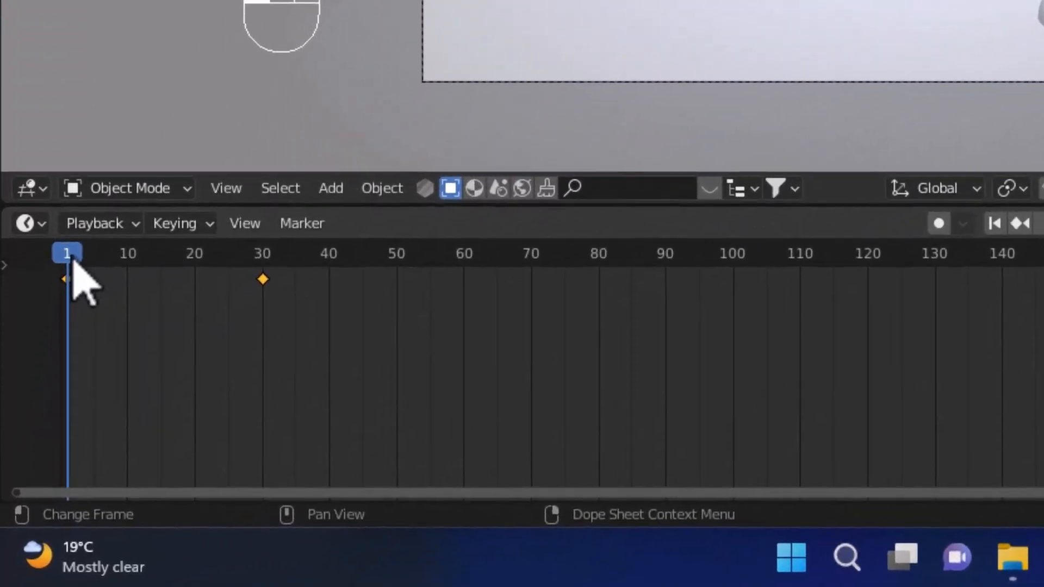
drag(72, 259, 67, 356)
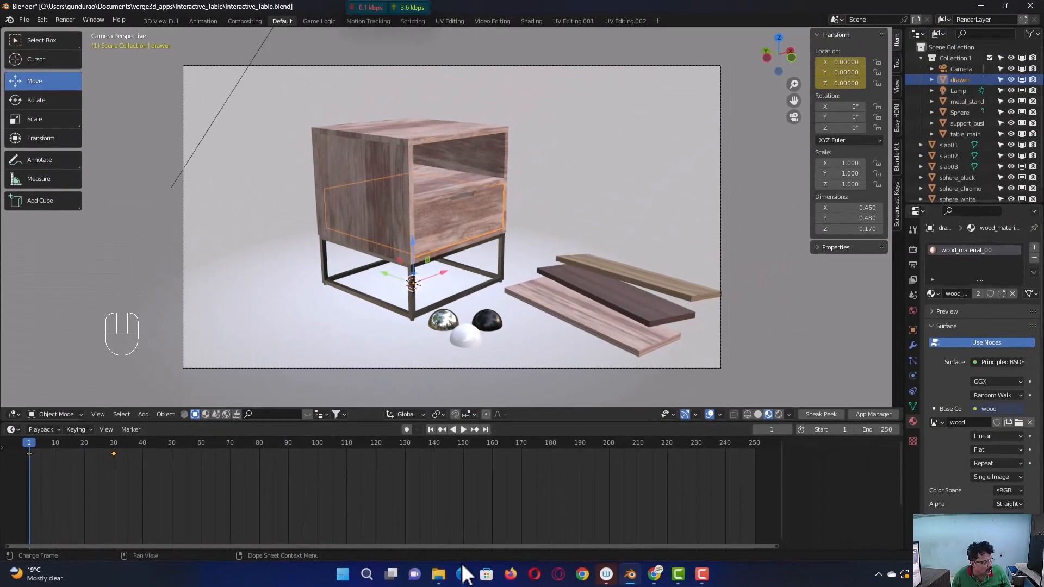
Step: Back in Verge3D Puzzles, set the reversed drawer animation to play from frame 1 to 30
click(463, 574)
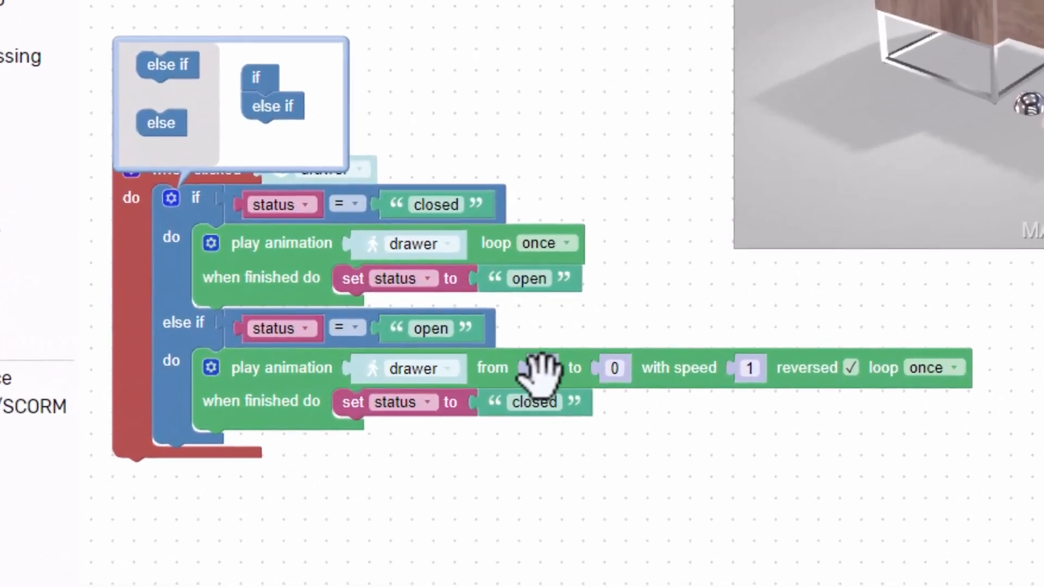
click(540, 367)
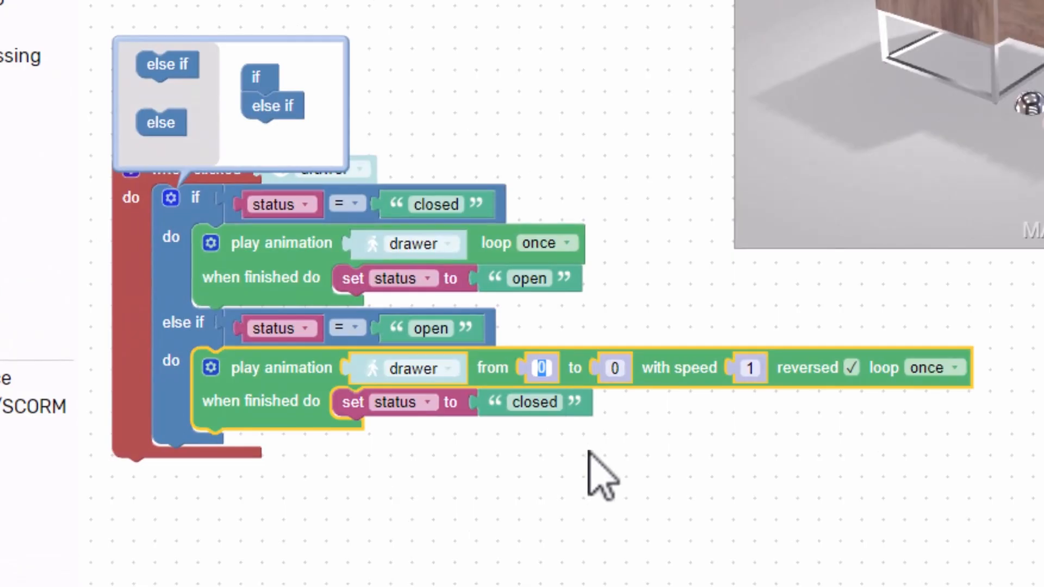
text(1)
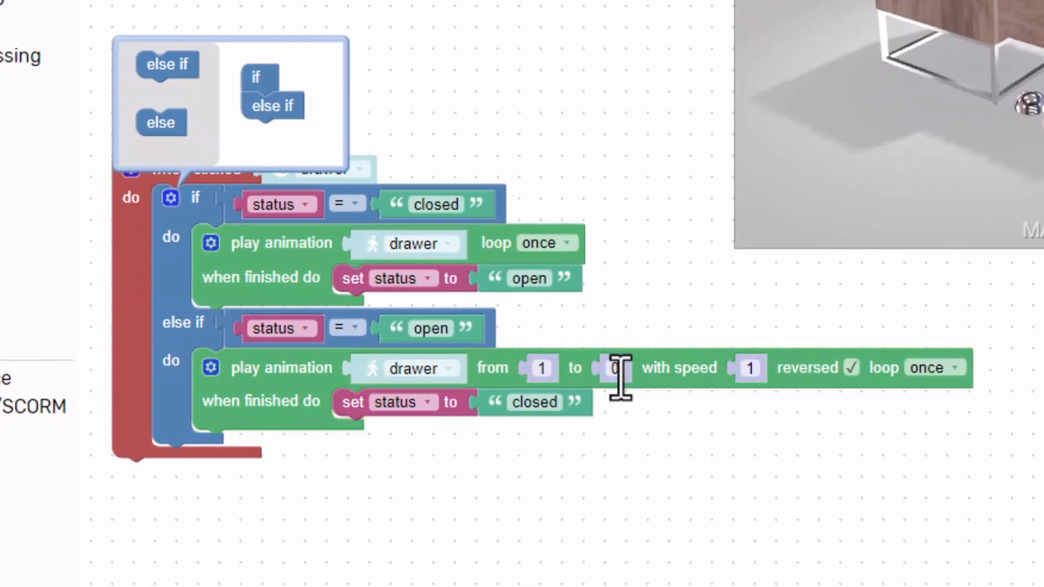
click(614, 368)
text(30)
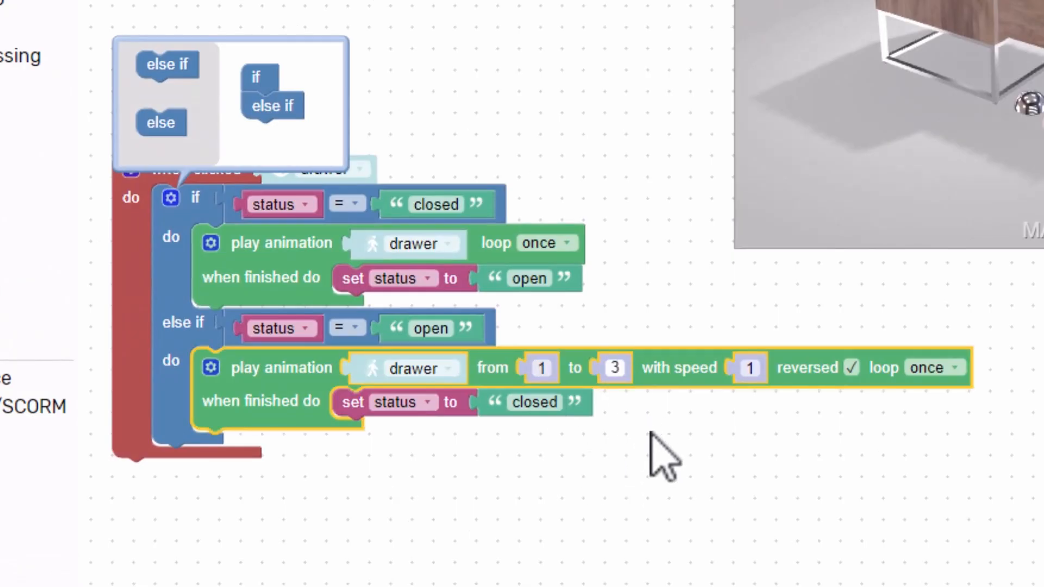
click(676, 466)
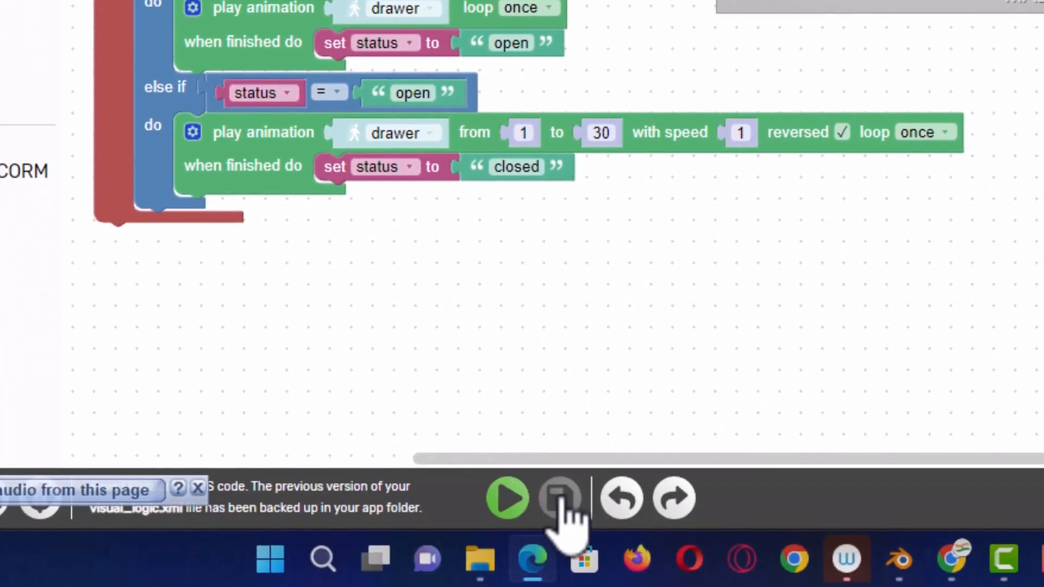
Step: Run the puzzles and test opening and closing the drawer in the preview, including from close up
click(507, 498)
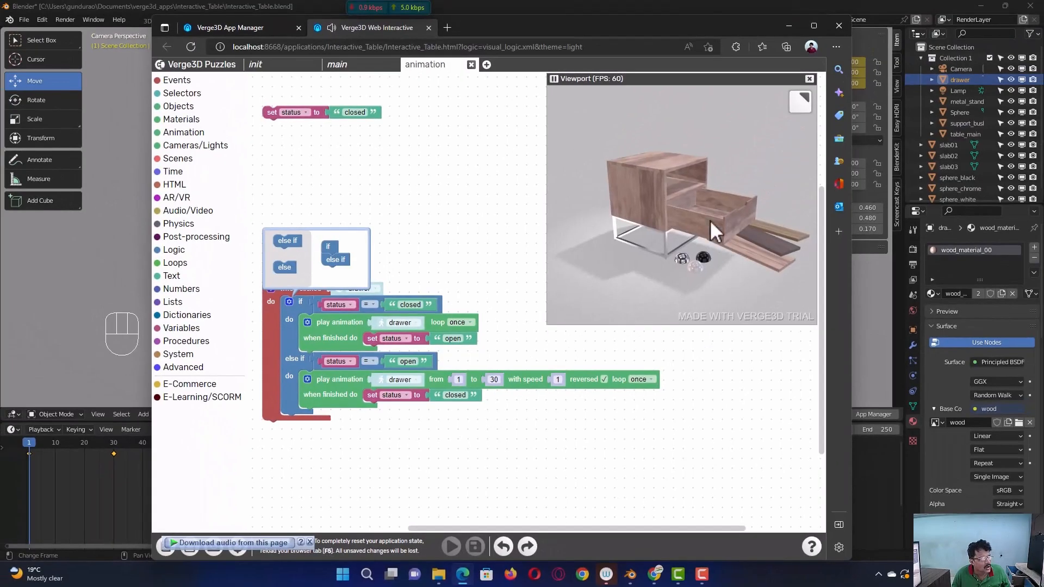
click(716, 212)
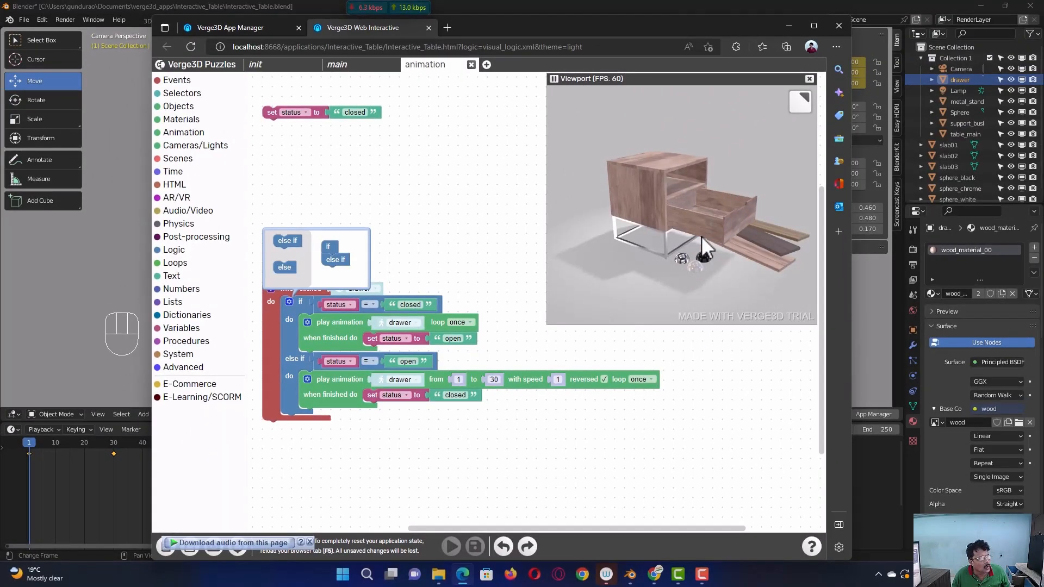
click(701, 226)
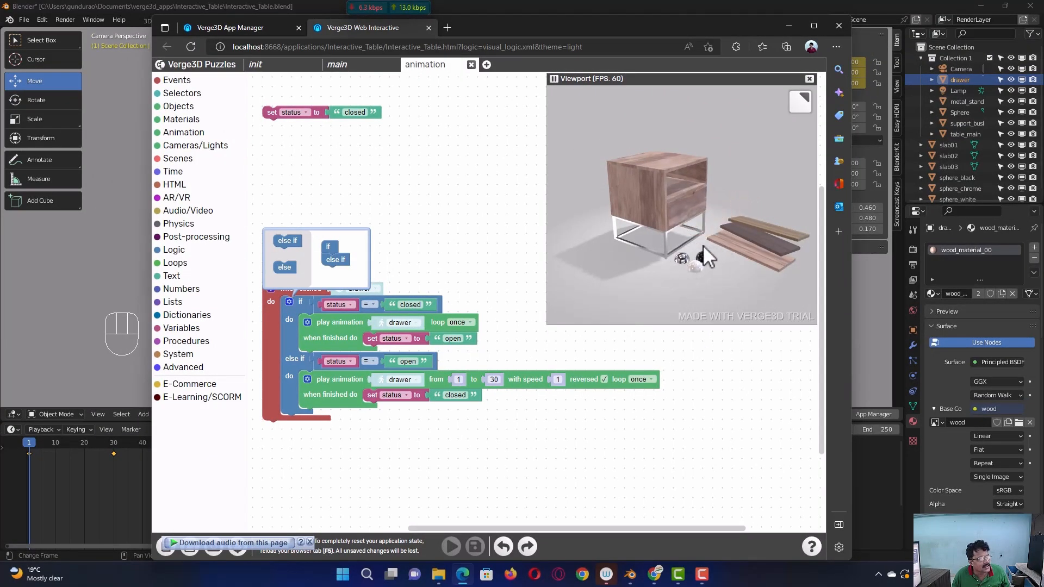
drag(701, 246, 696, 222)
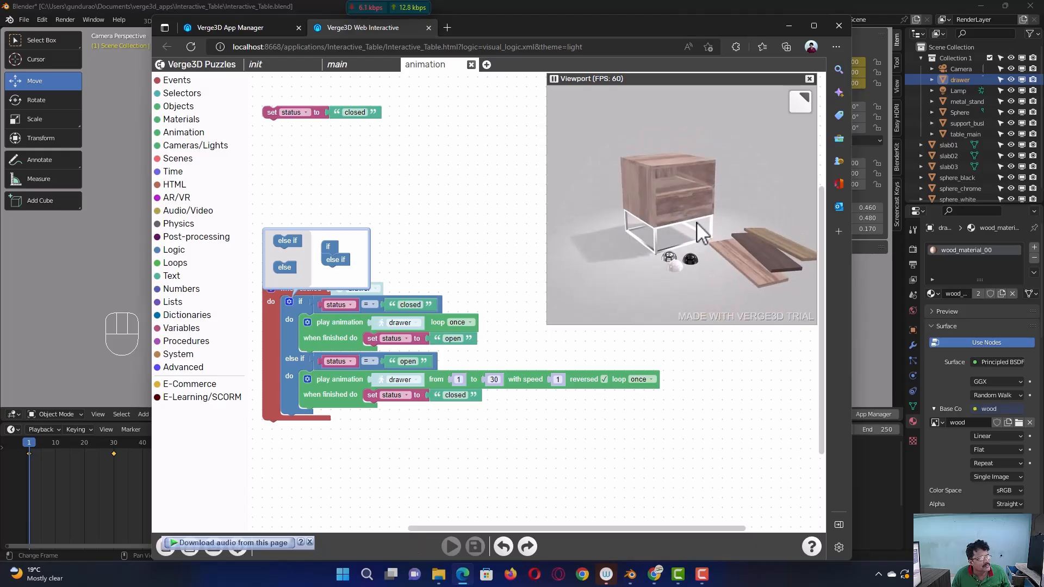
scroll(697, 220, up, 5)
scroll(697, 221, up, 2)
click(671, 204)
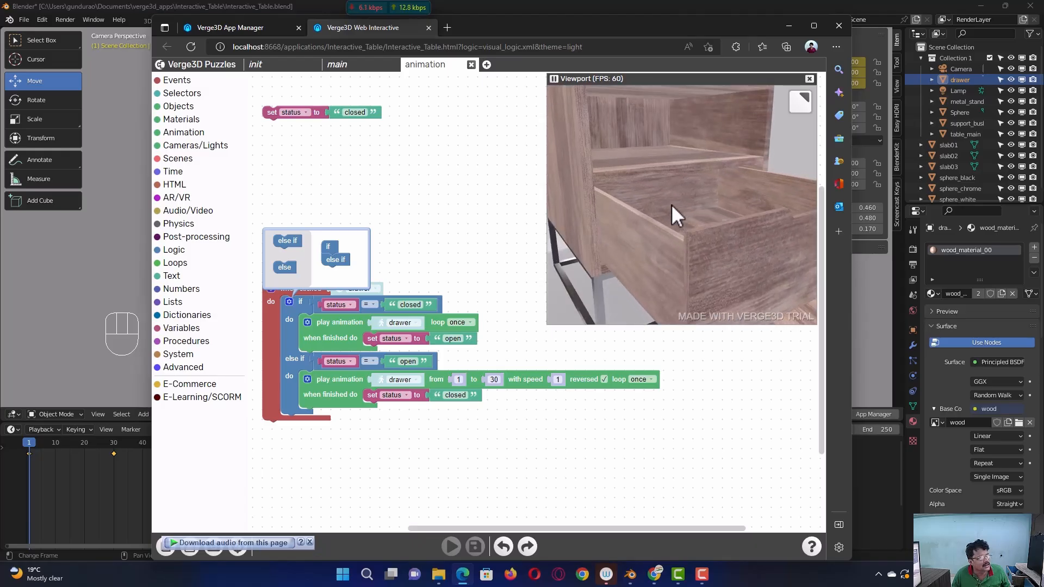
click(644, 228)
scroll(644, 227, down, 5)
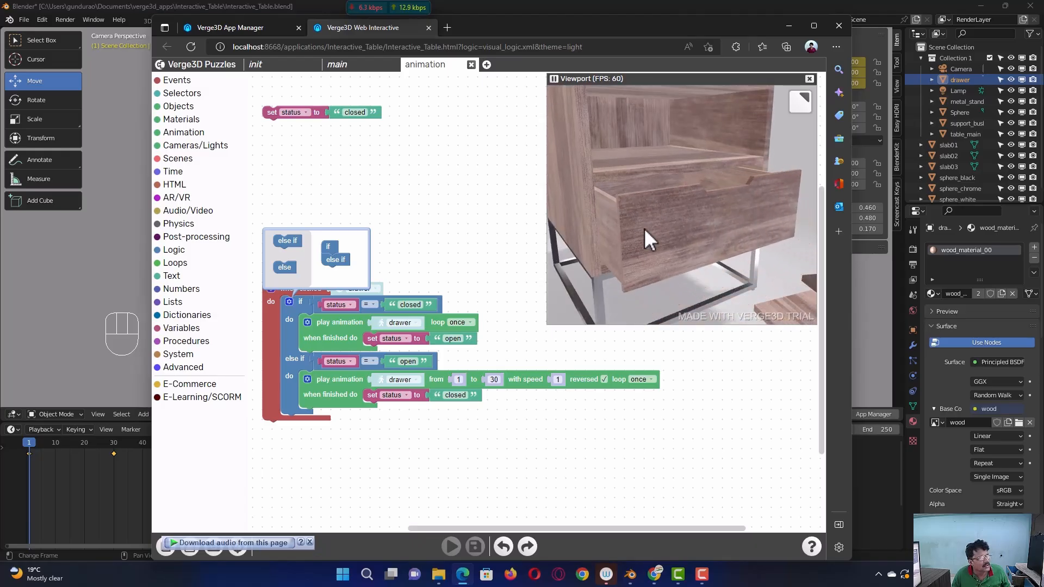
scroll(644, 227, down, 5)
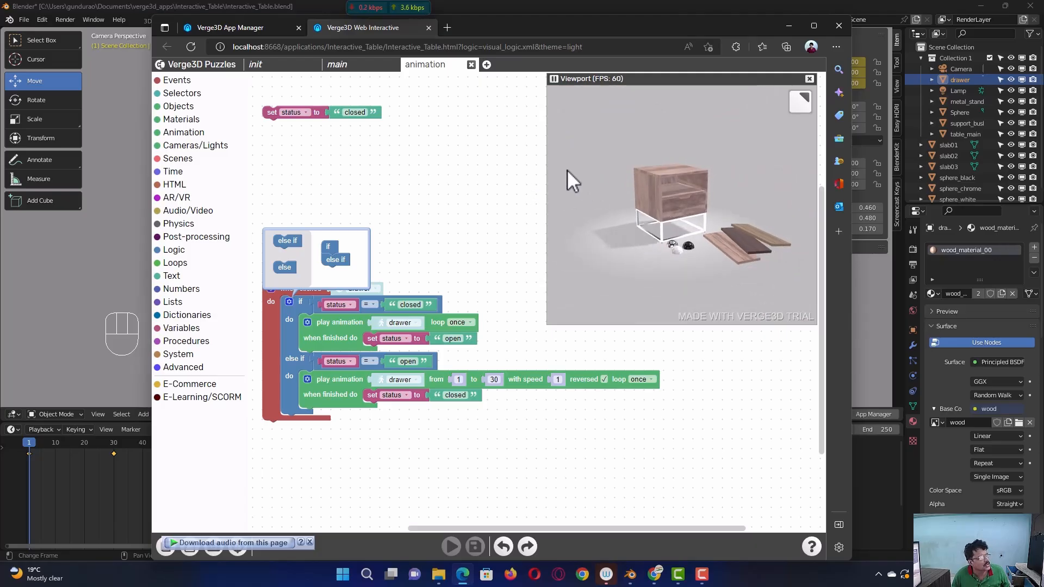
Step: Close the Verge3D browser window and save the Interactive_Table.blend file in Blender
click(839, 26)
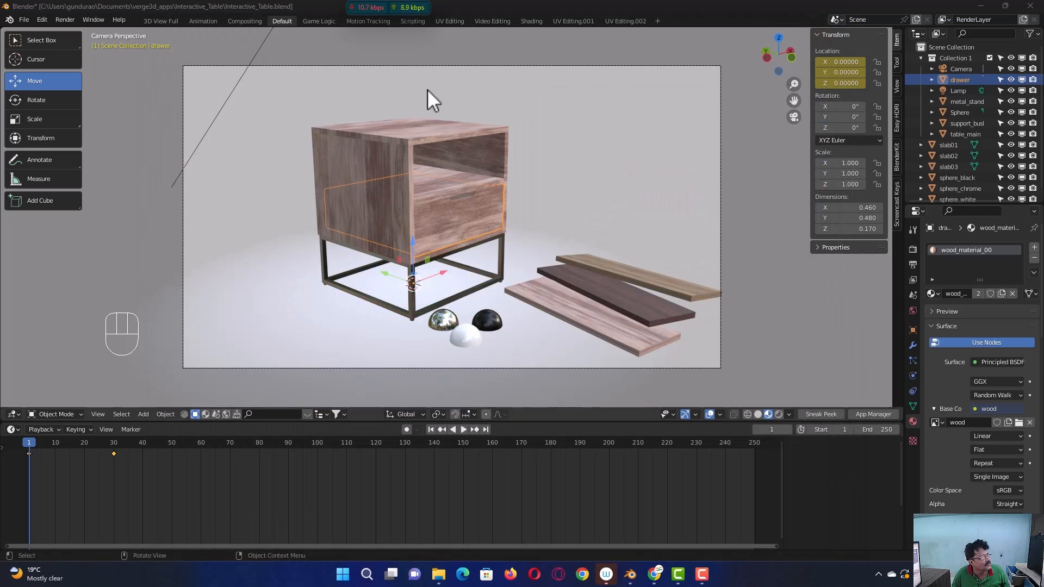
click(23, 19)
click(45, 87)
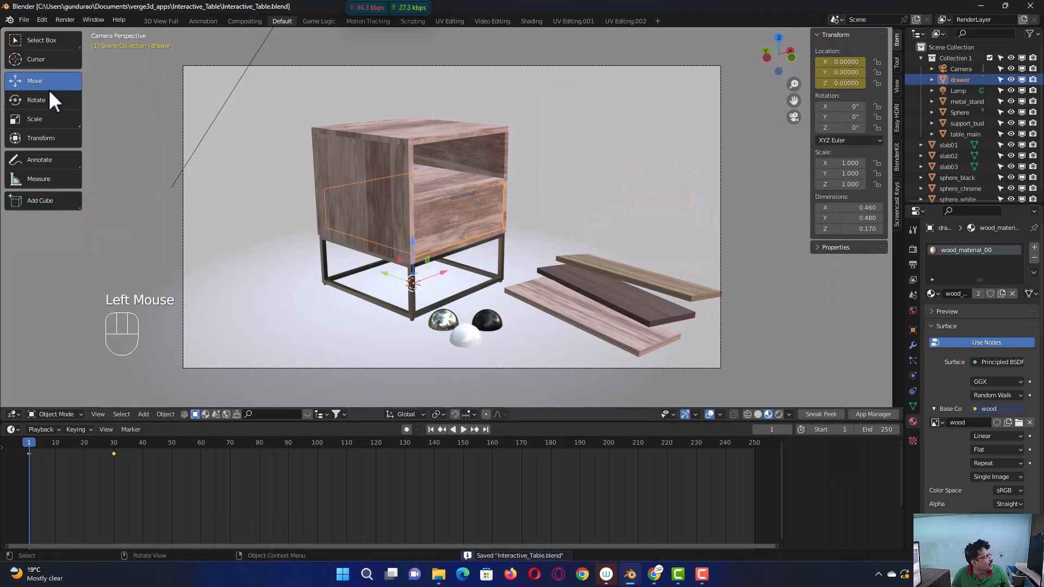
Step: Launch the Interactive Table app from the Verge3D App Manager and view the table from a new angle
click(867, 413)
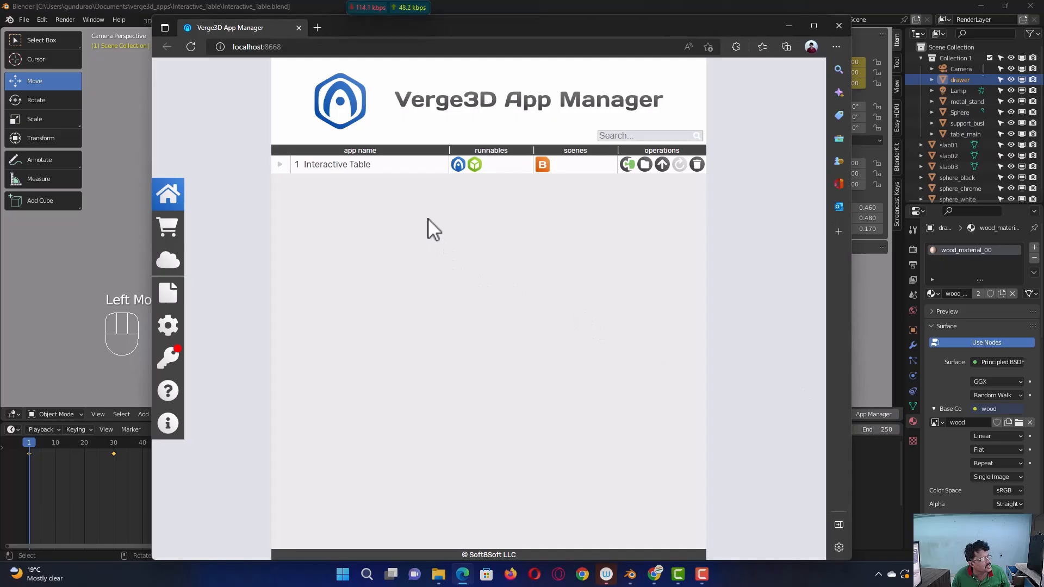
click(458, 164)
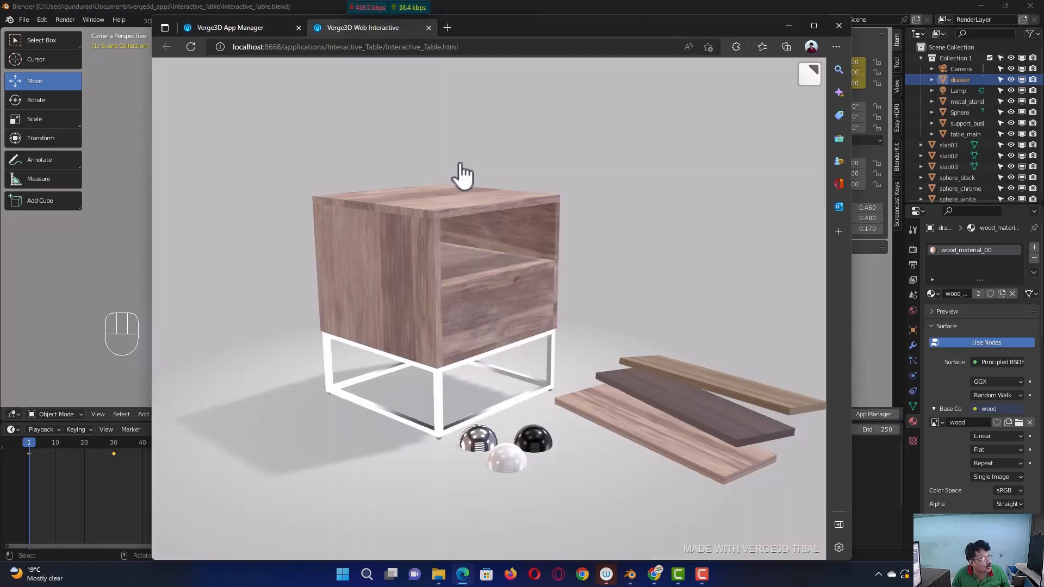
drag(467, 279, 493, 289)
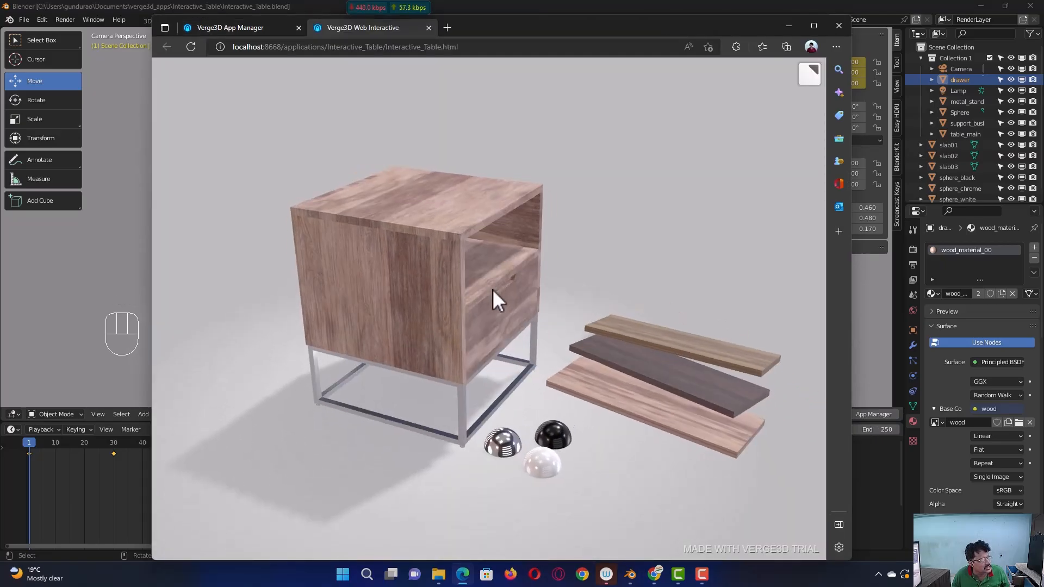
Step: Test the black and white spheres for the metal stand and the three slabs for the wood finish
click(555, 432)
click(537, 464)
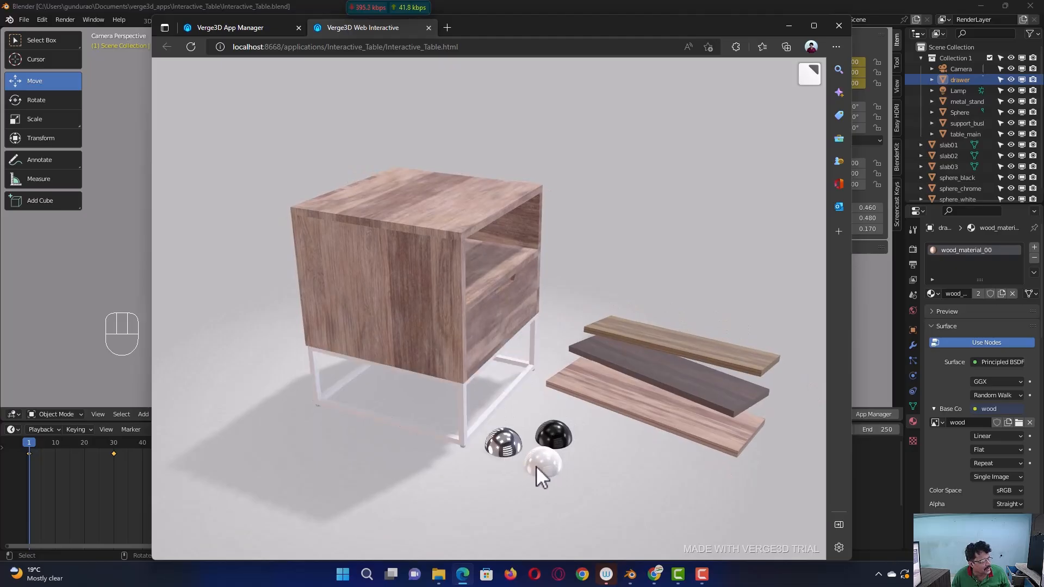
click(641, 333)
click(647, 358)
click(625, 386)
Step: Test the drawer in the web app by opening and closing it three times
click(488, 309)
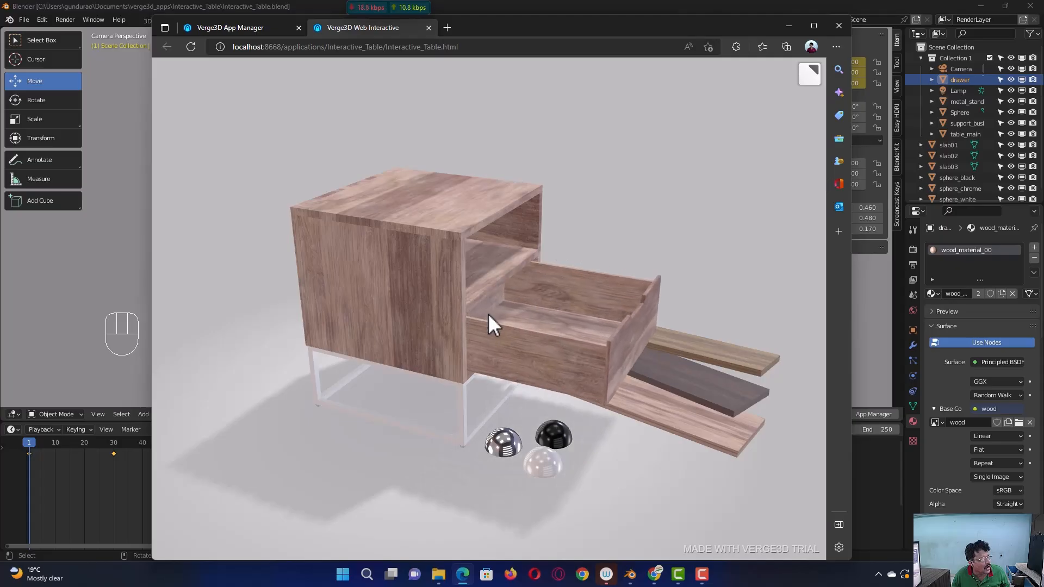
click(547, 357)
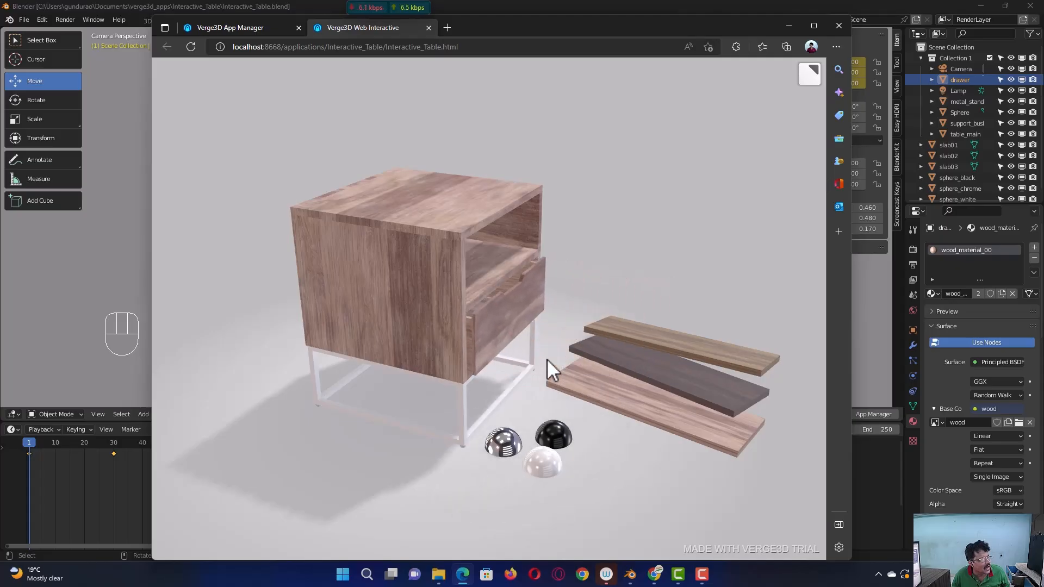
click(488, 321)
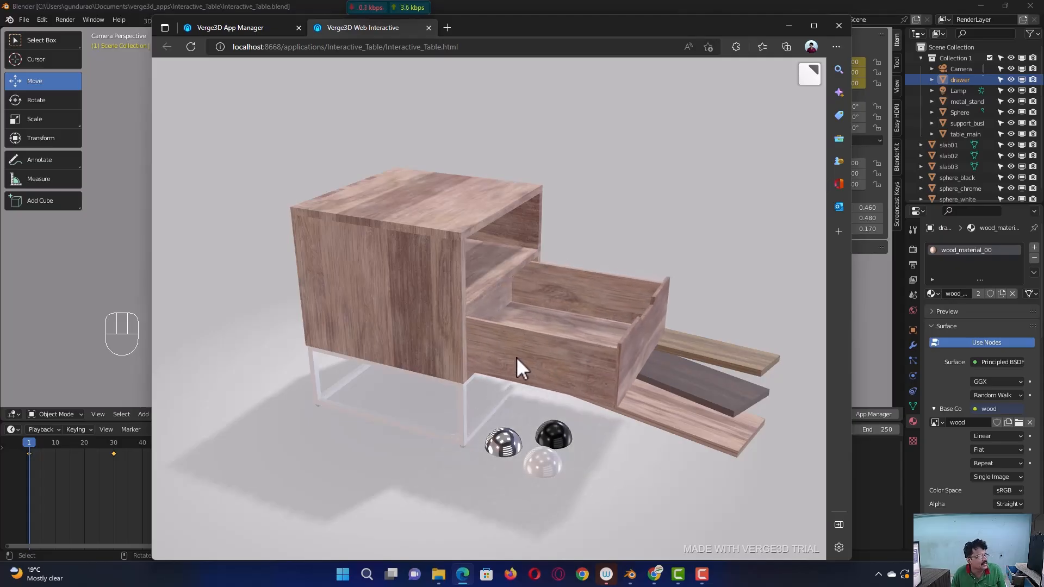
click(540, 352)
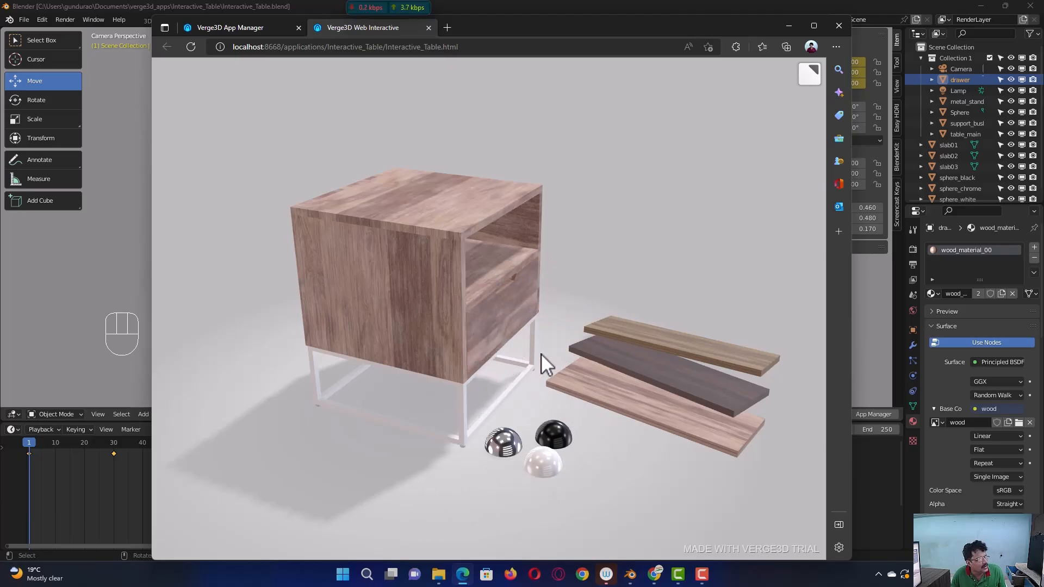
click(470, 328)
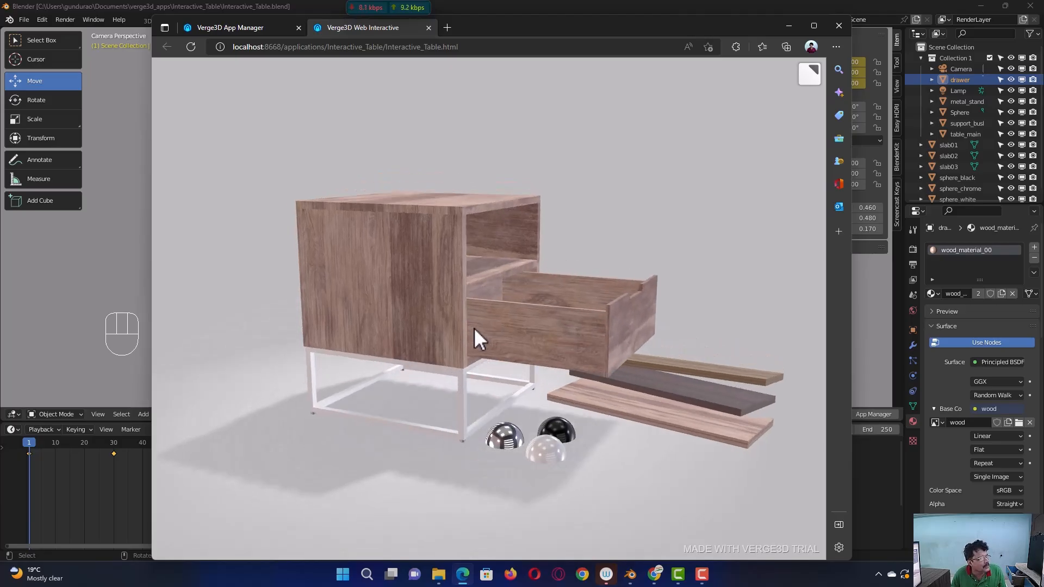
click(516, 332)
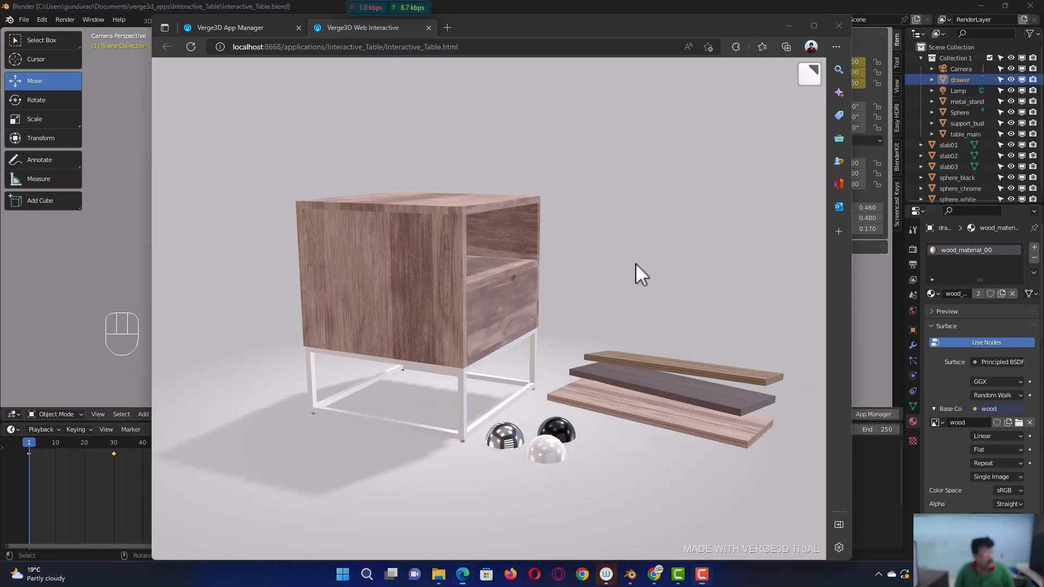
Step: Inspect the table from several angles with the drawer closed and open, and close the web app window
mouse_move(635, 263)
mouse_down()
mouse_move(609, 286)
mouse_move(616, 264)
mouse_up()
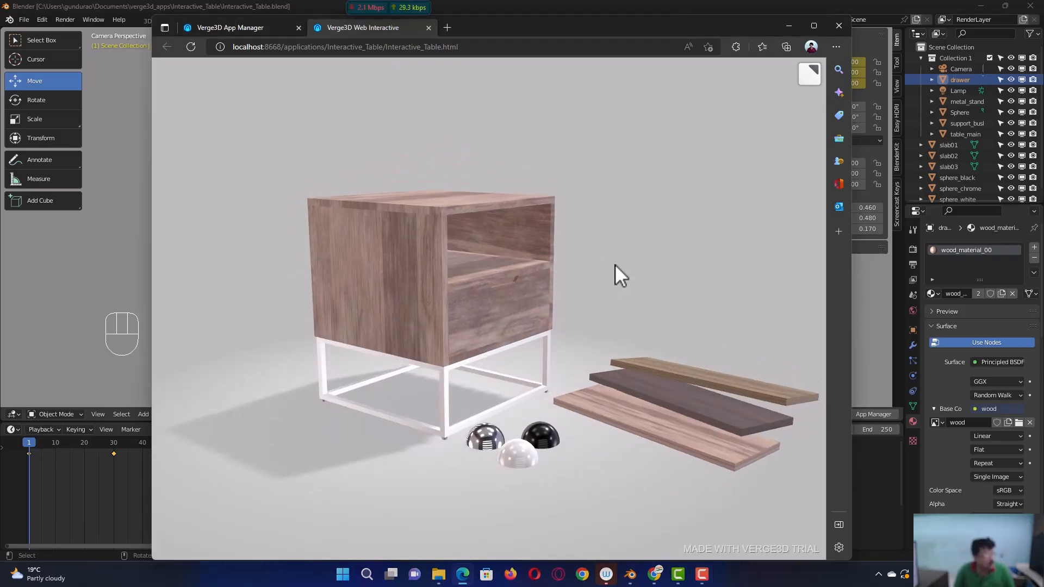
drag(606, 268, 493, 305)
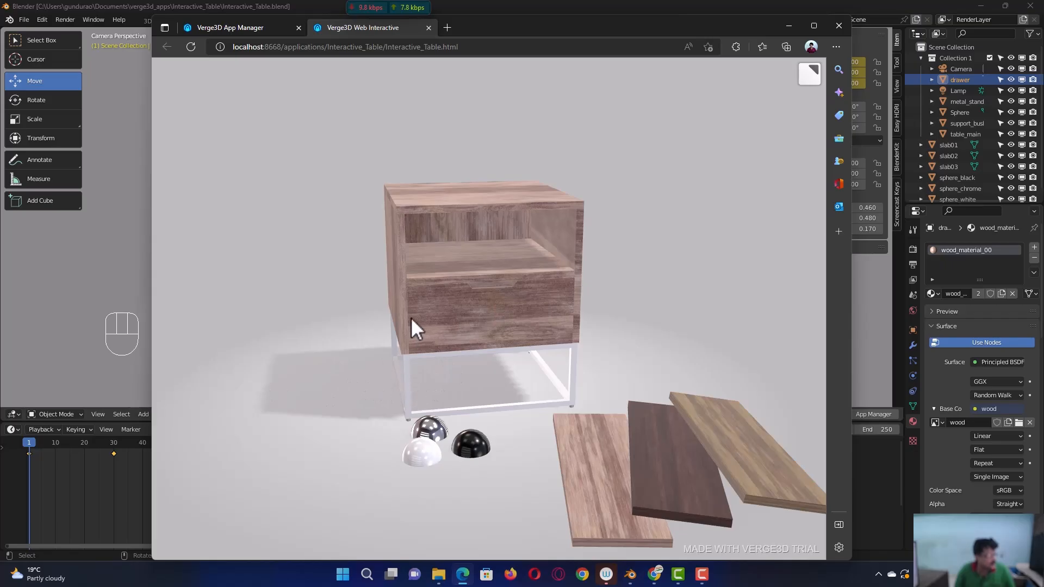
drag(410, 317, 464, 328)
click(466, 328)
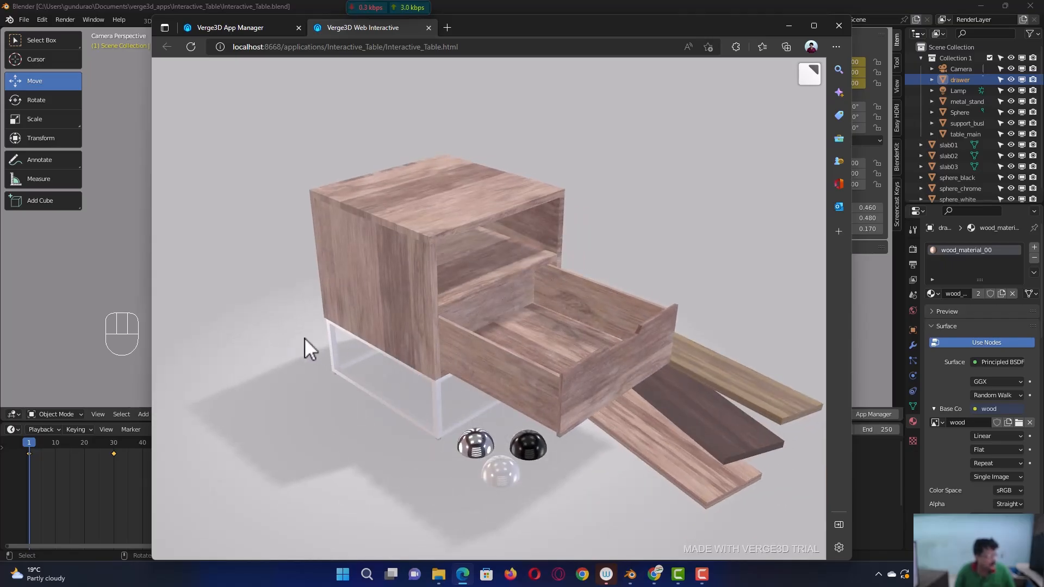
drag(351, 334, 357, 322)
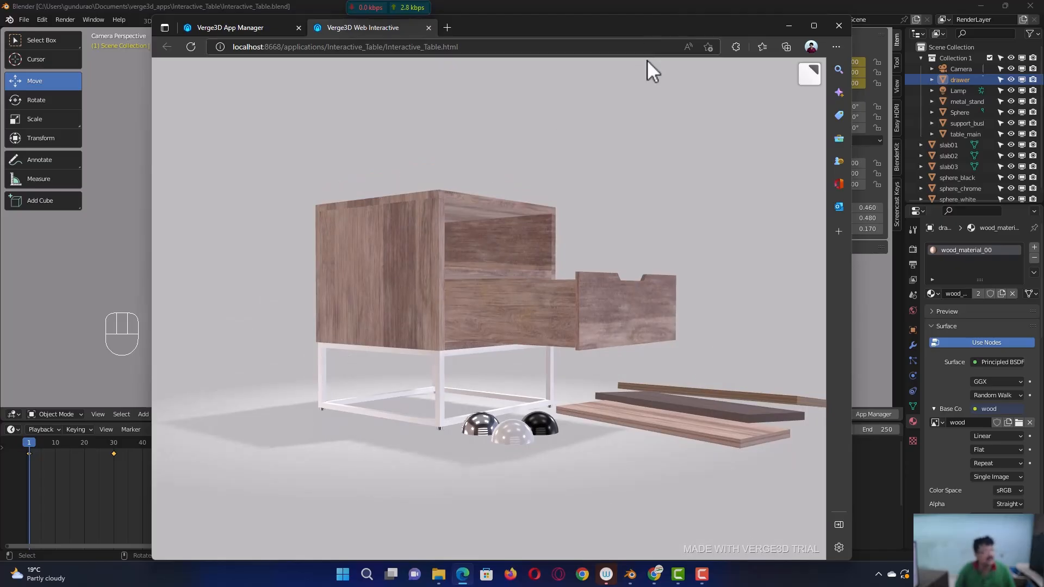
click(837, 27)
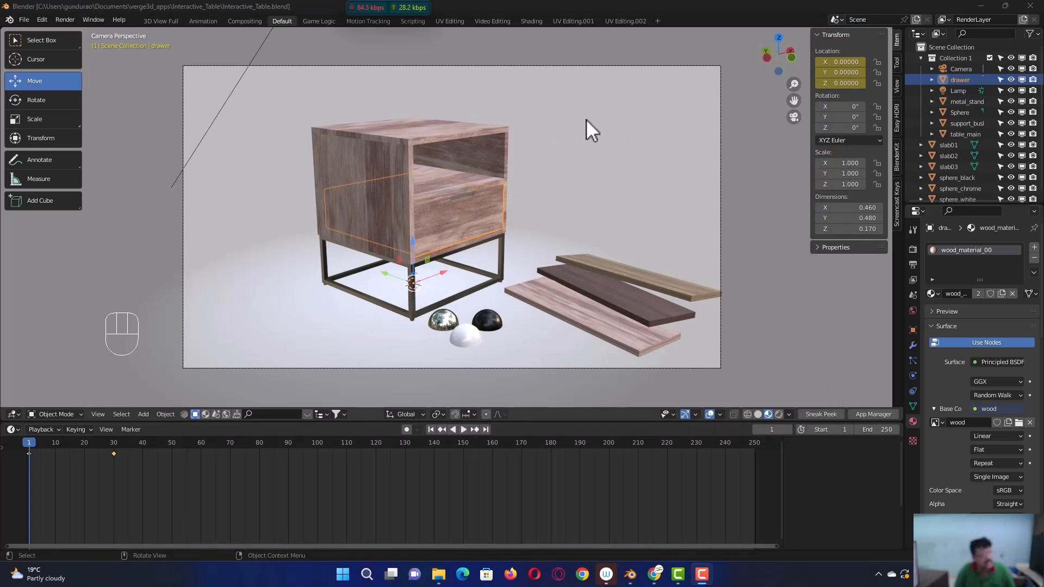
scroll(588, 126, down, 6)
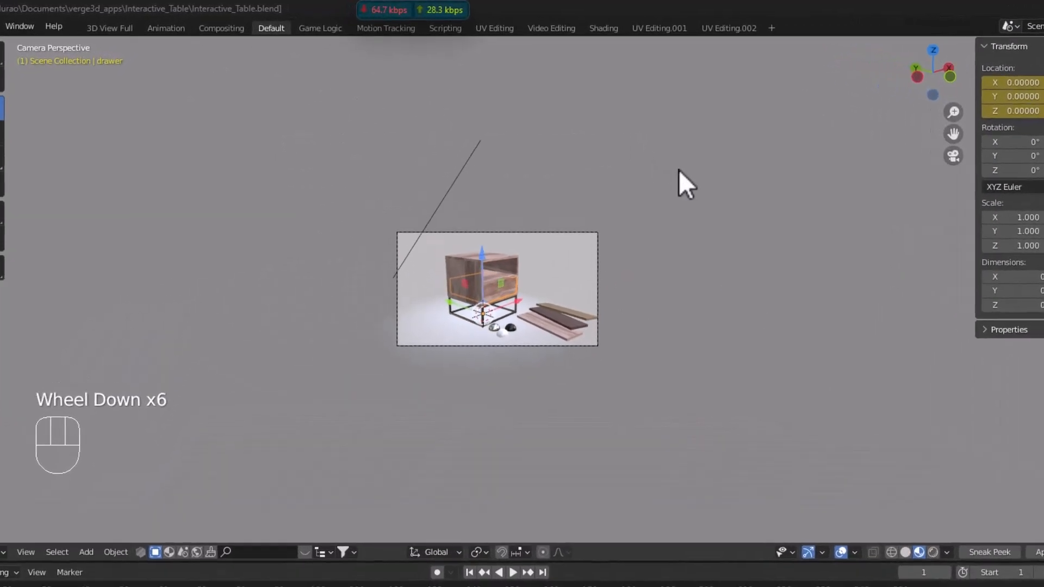
scroll(678, 169, up, 4)
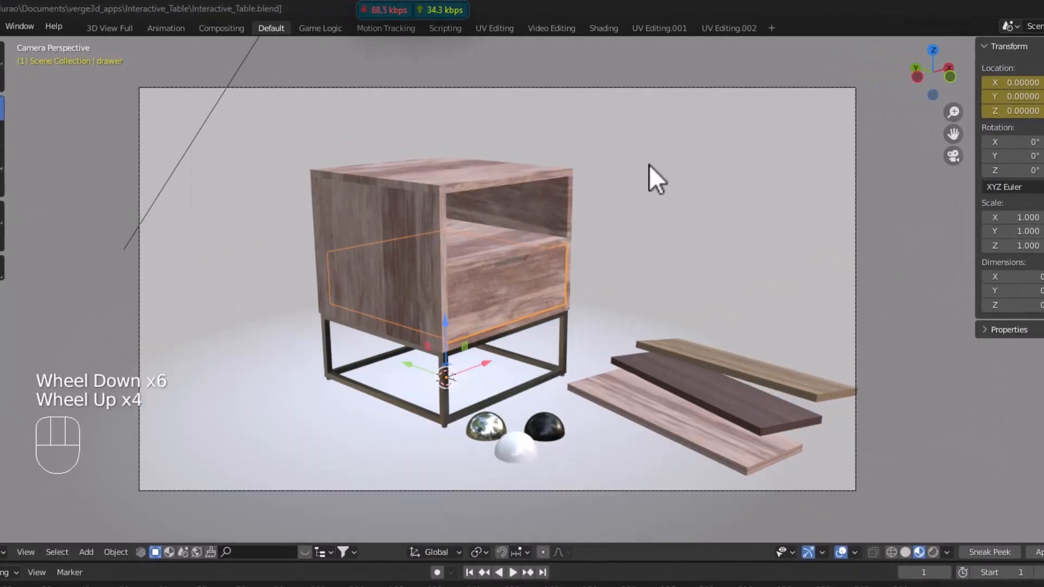
scroll(603, 211, down, 4)
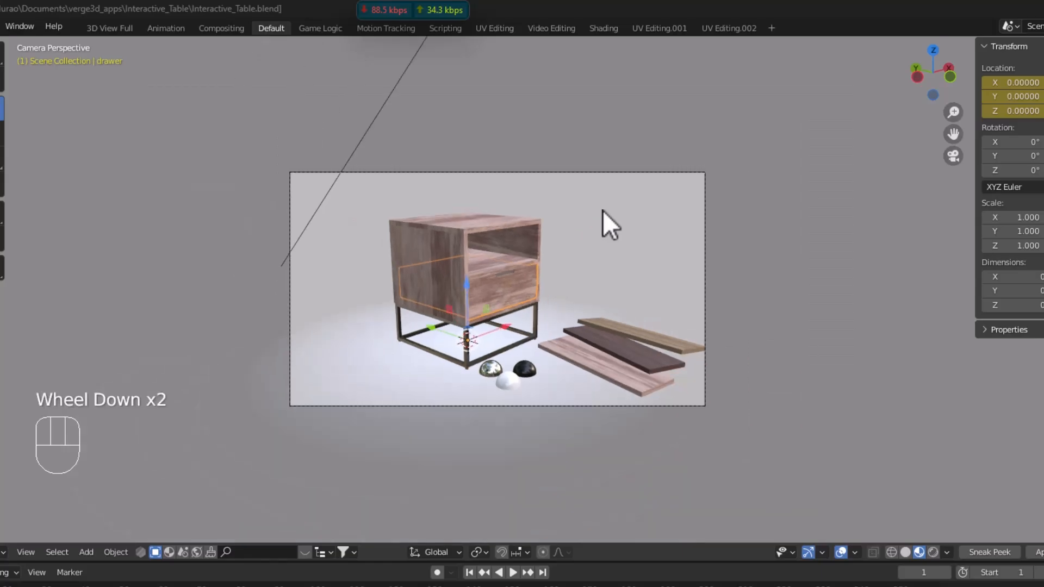
Step: Select the large backdrop sphere and disable it in the viewports to expose the lamp and table
scroll(603, 188, up, 2)
click(577, 128)
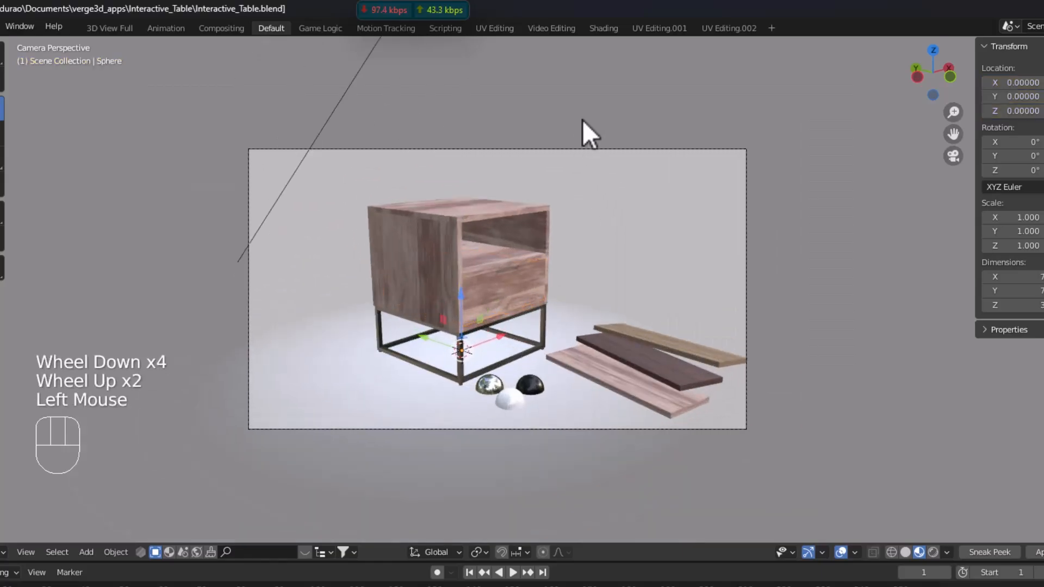
key(KP_1)
scroll(582, 119, down, 5)
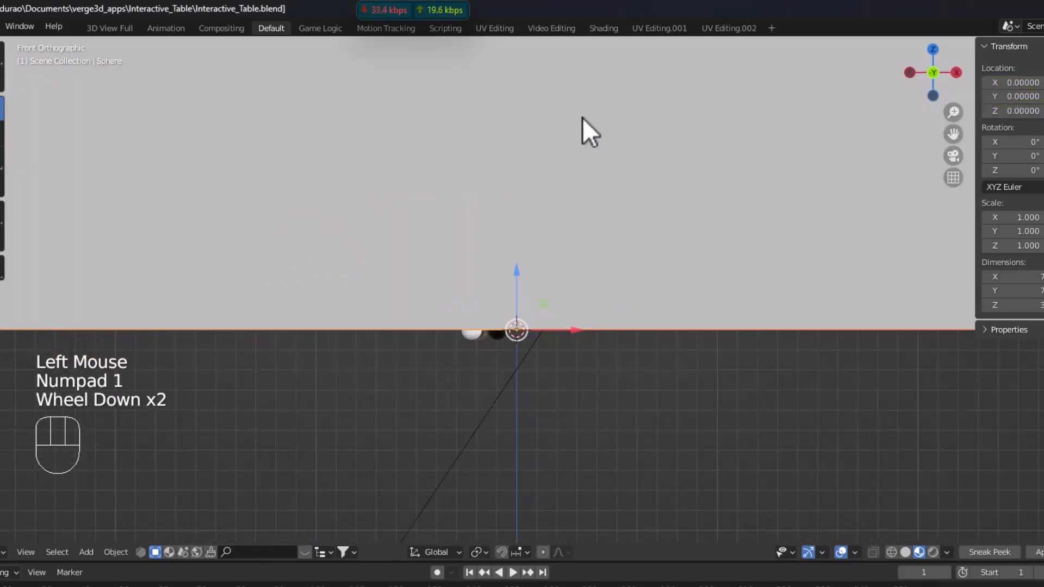
scroll(582, 127, down, 1)
middle_drag(609, 153, 504, 171)
click(516, 188)
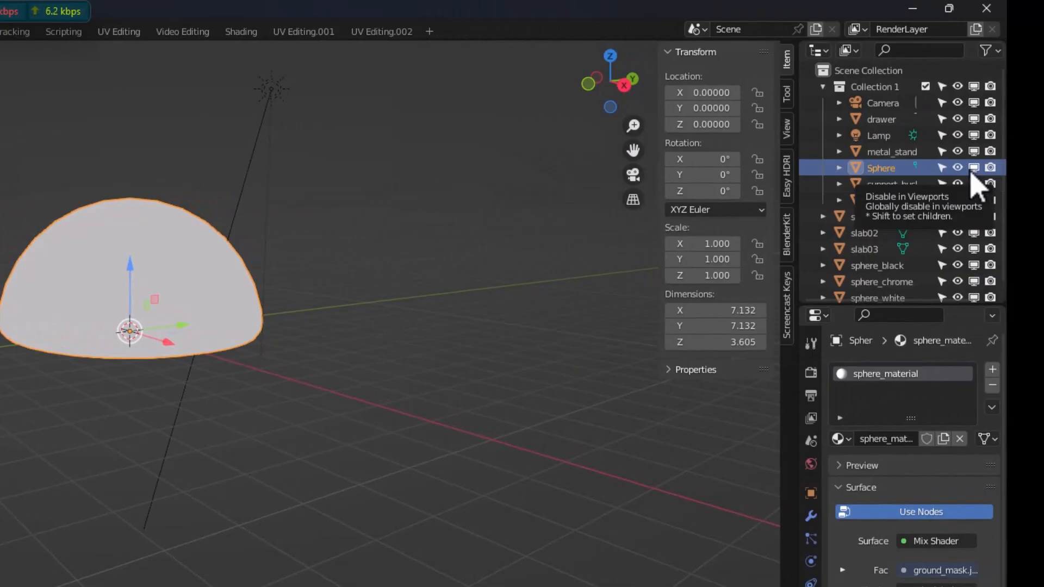
click(972, 168)
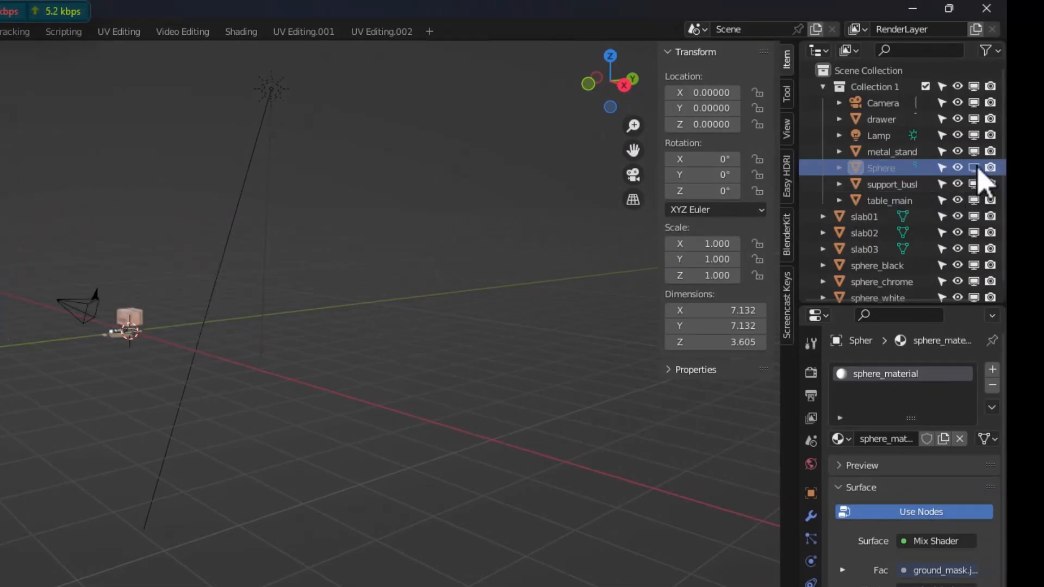
Step: Move the sun lamp in the top view to about X 3.58, Y -1.51
scroll(230, 257, up, 3)
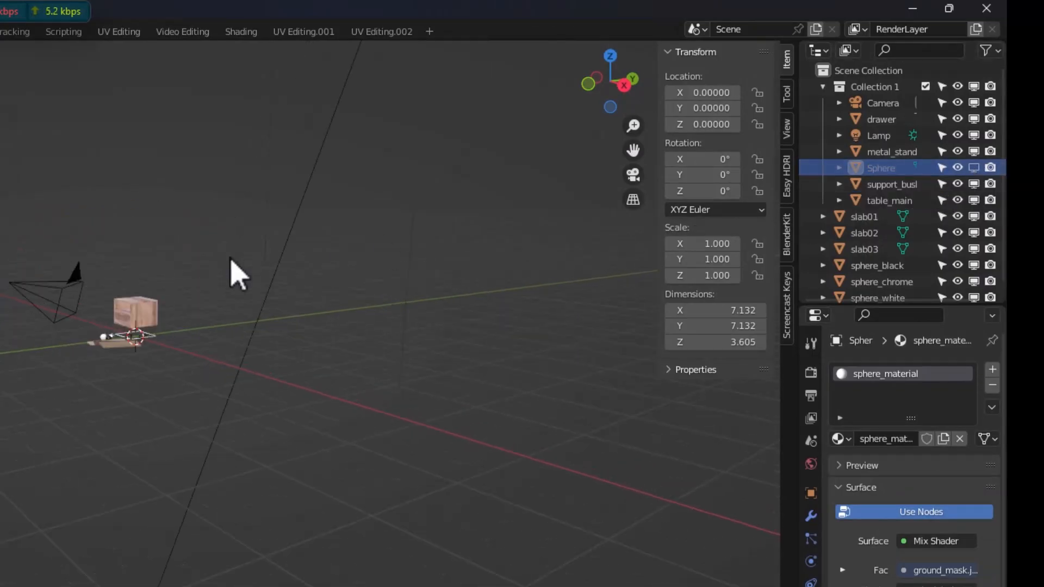
scroll(234, 269, down, 4)
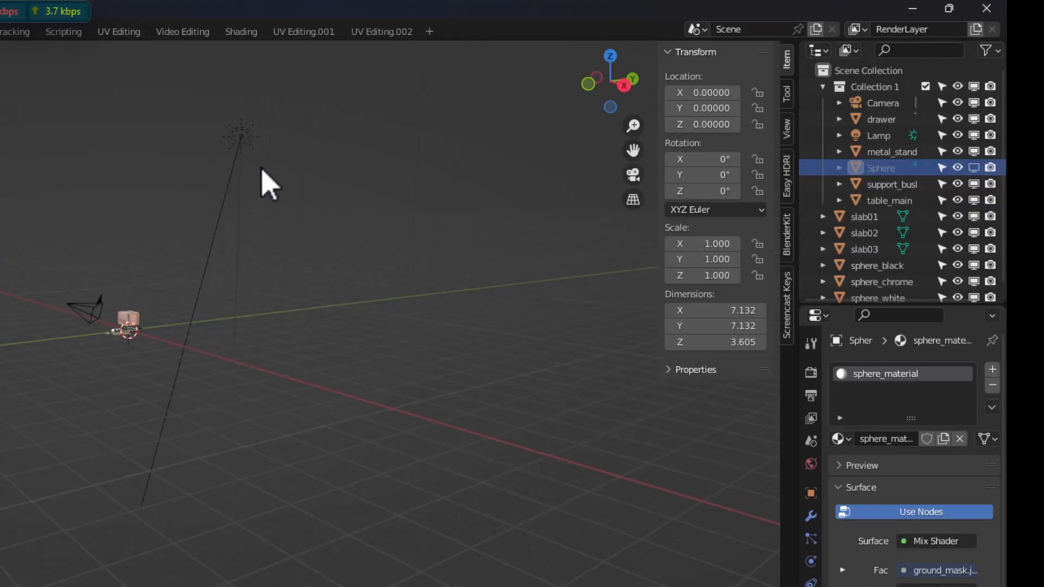
click(245, 142)
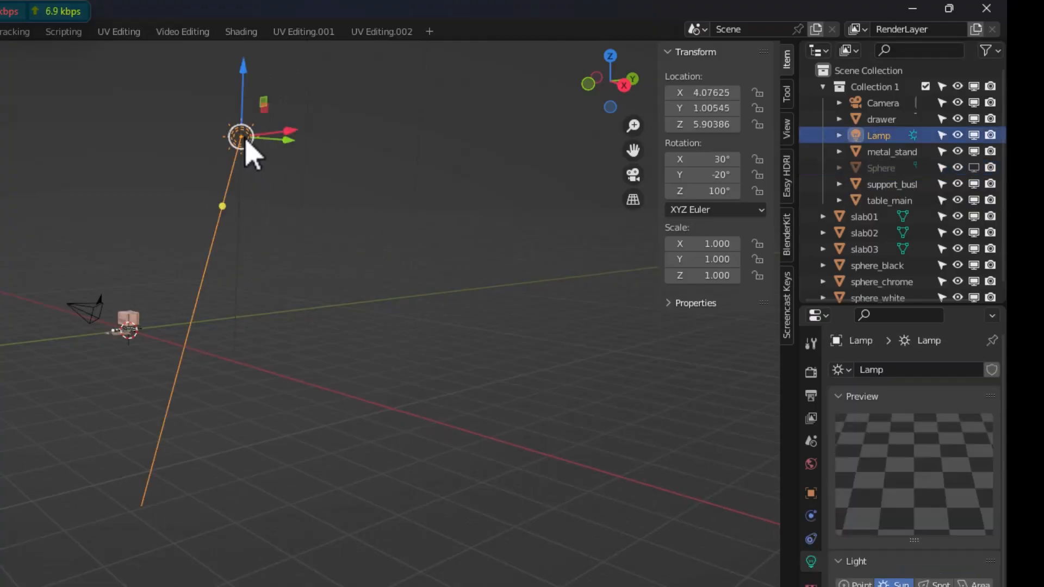
scroll(214, 233, up, 2)
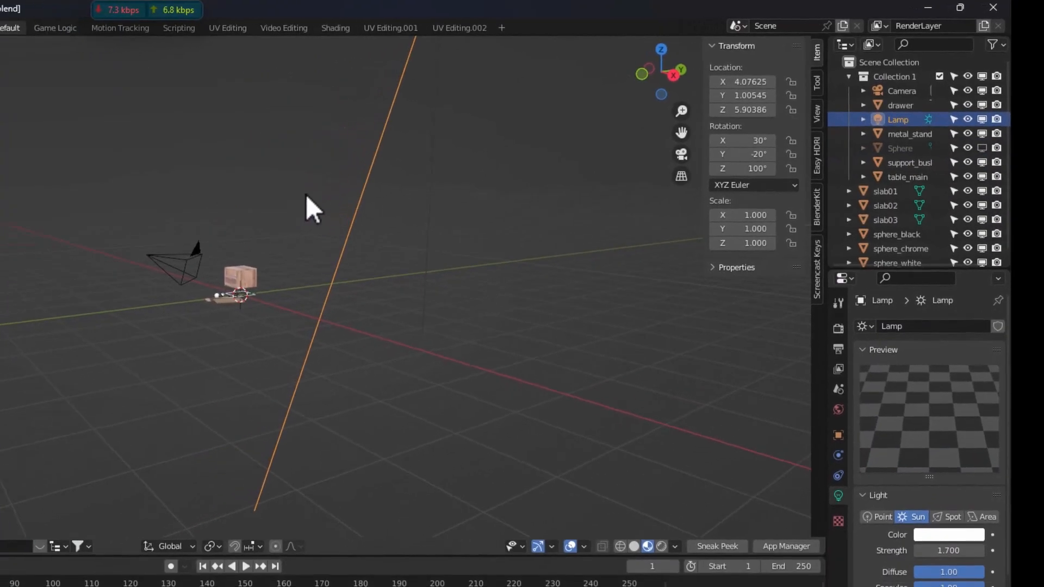
key(KP_7)
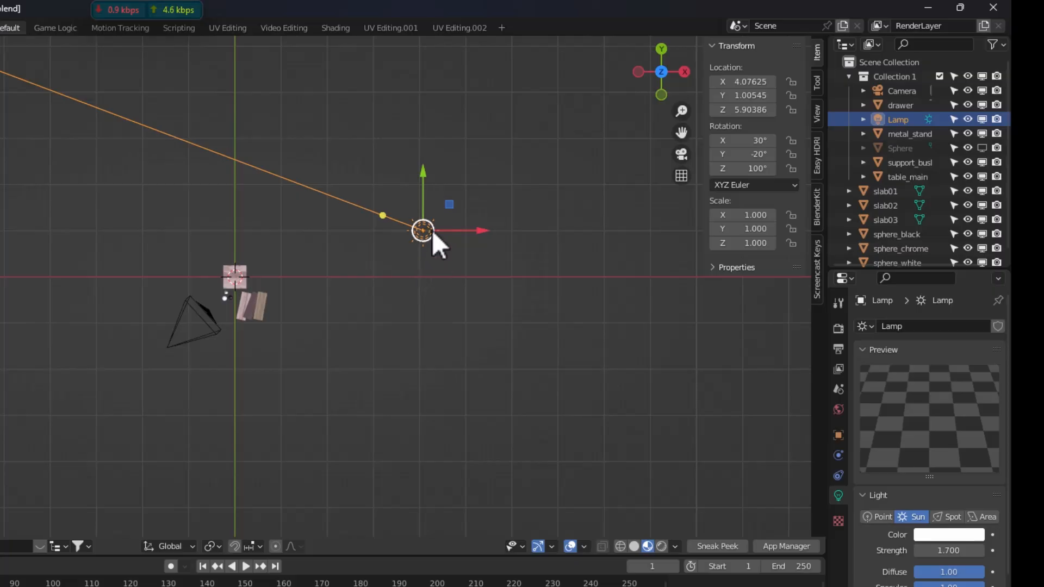
drag(432, 230, 402, 346)
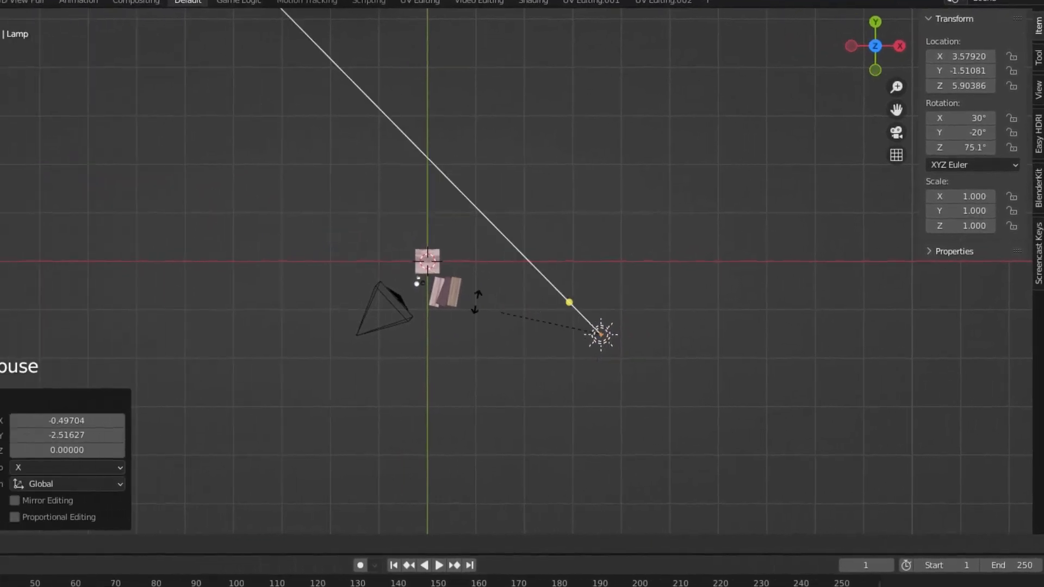
Step: Rotate the sun lamp toward the table to about X 25.6°, Y -19.3°, Z 91.8°
click(6, 95)
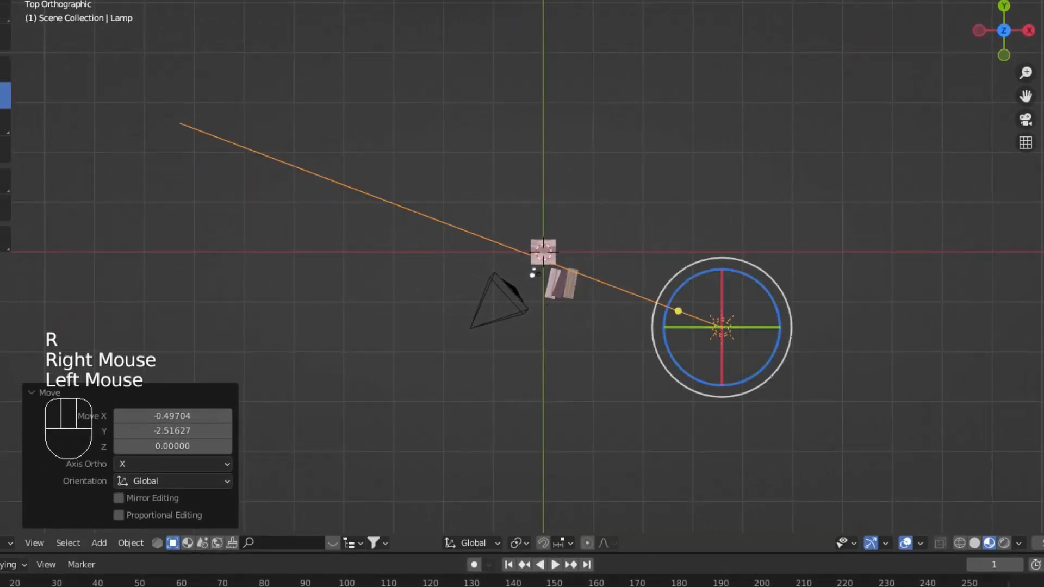
middle_drag(669, 416, 698, 353)
mouse_move(859, 97)
mouse_down()
mouse_move(856, 86)
mouse_move(855, 114)
mouse_up()
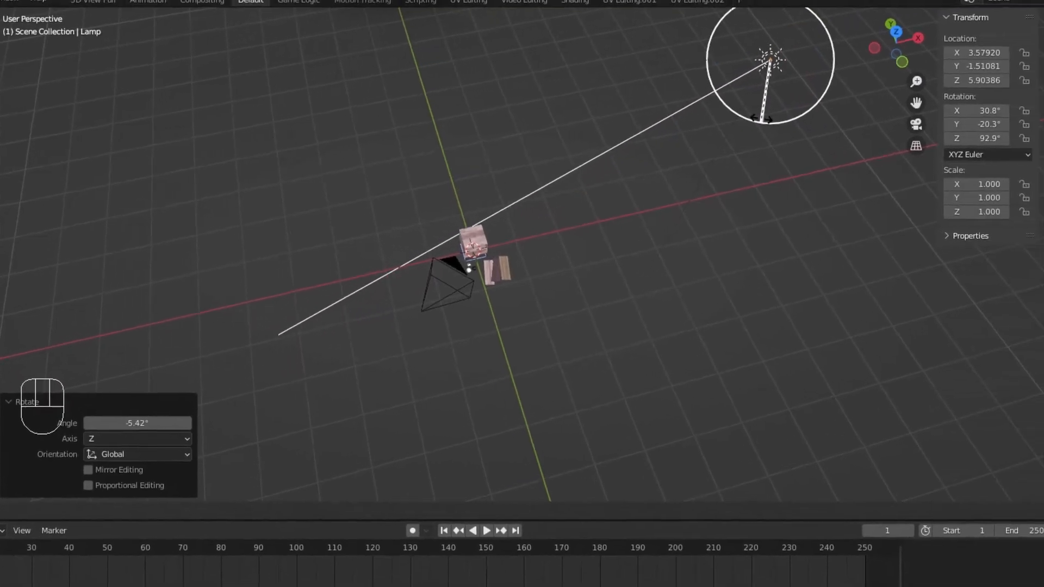
drag(772, 109, 750, 87)
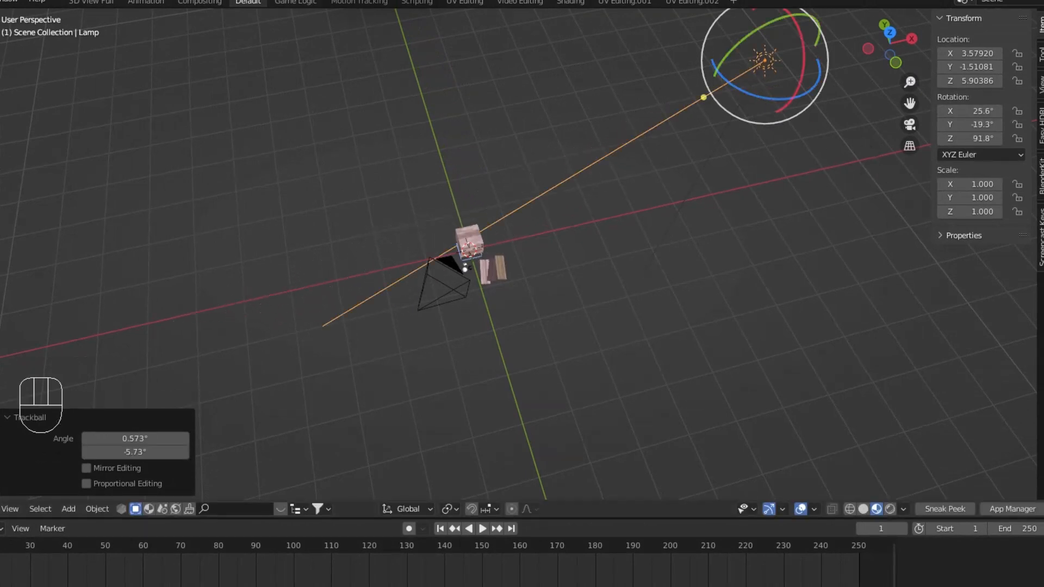
Step: Show the backdrop sphere in the viewports again and view the scene through the camera with rendered shading
click(1042, 109)
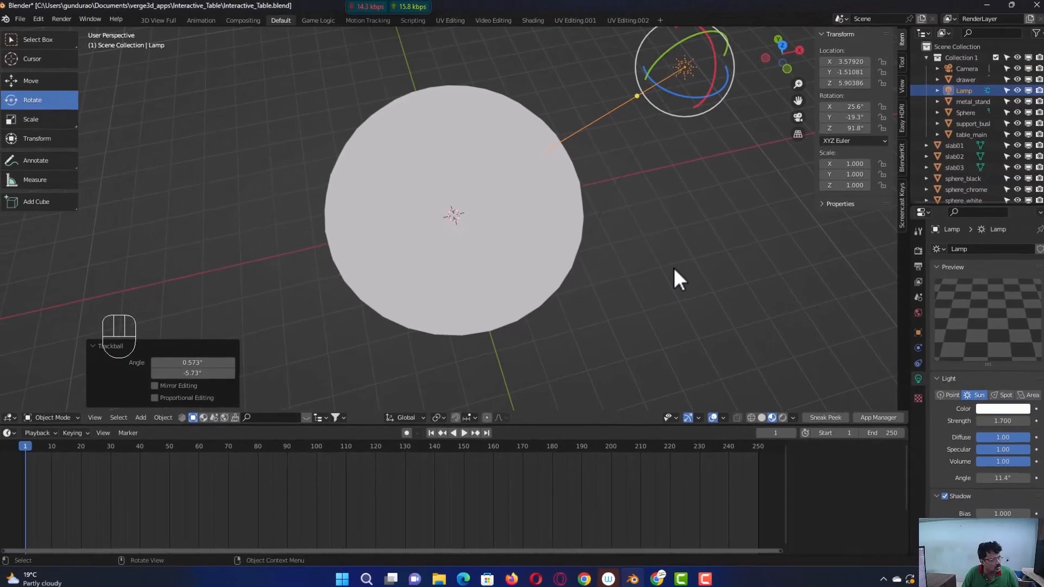
key(KP_0)
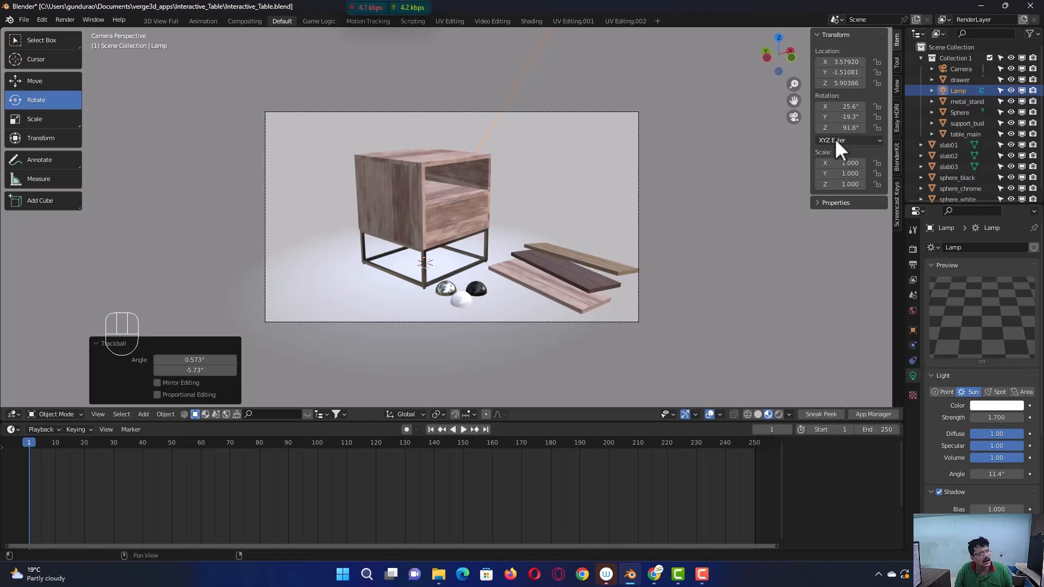
drag(838, 128, 839, 128)
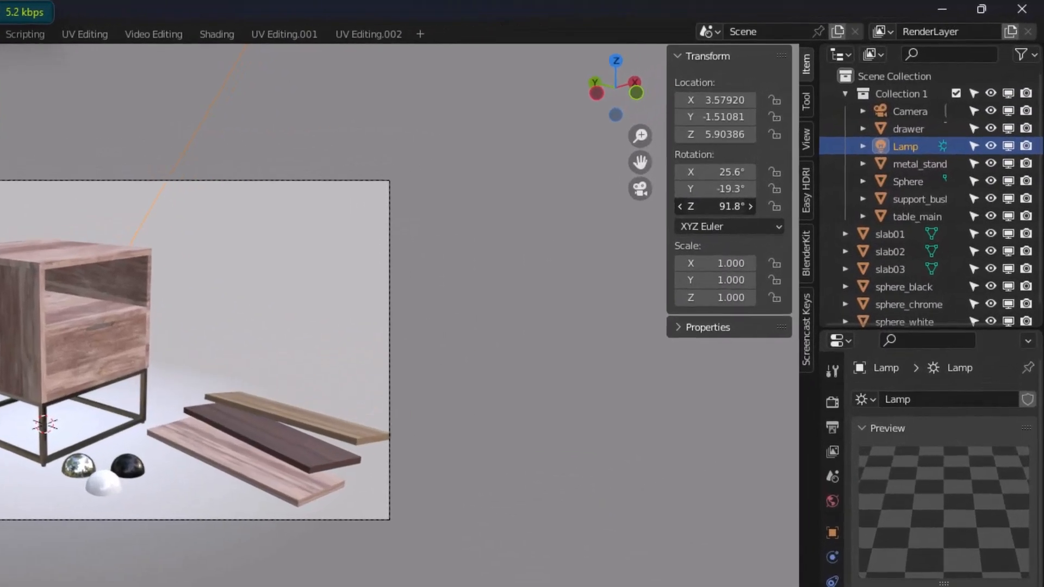
click(712, 206)
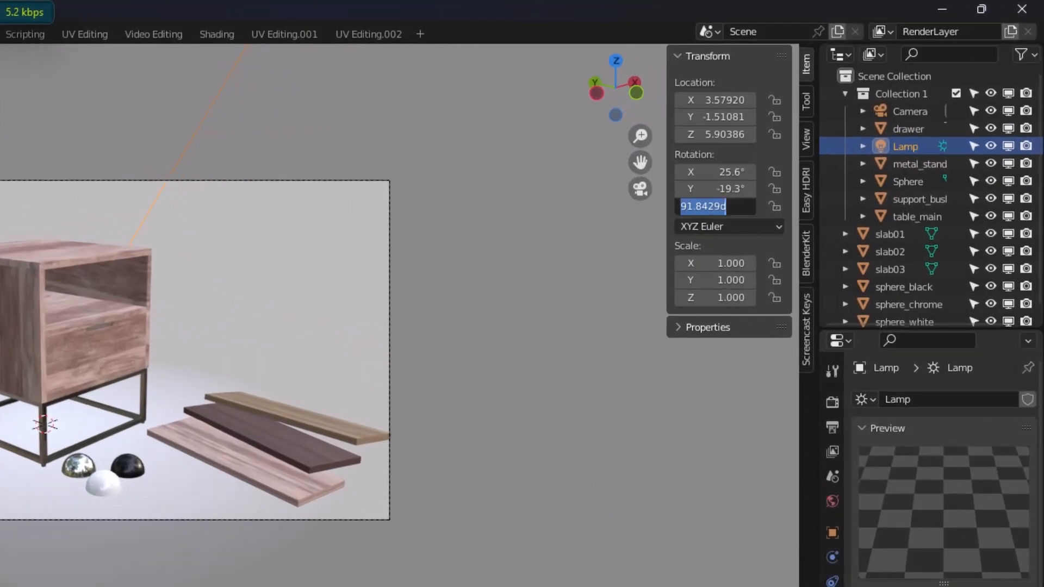
key(Return)
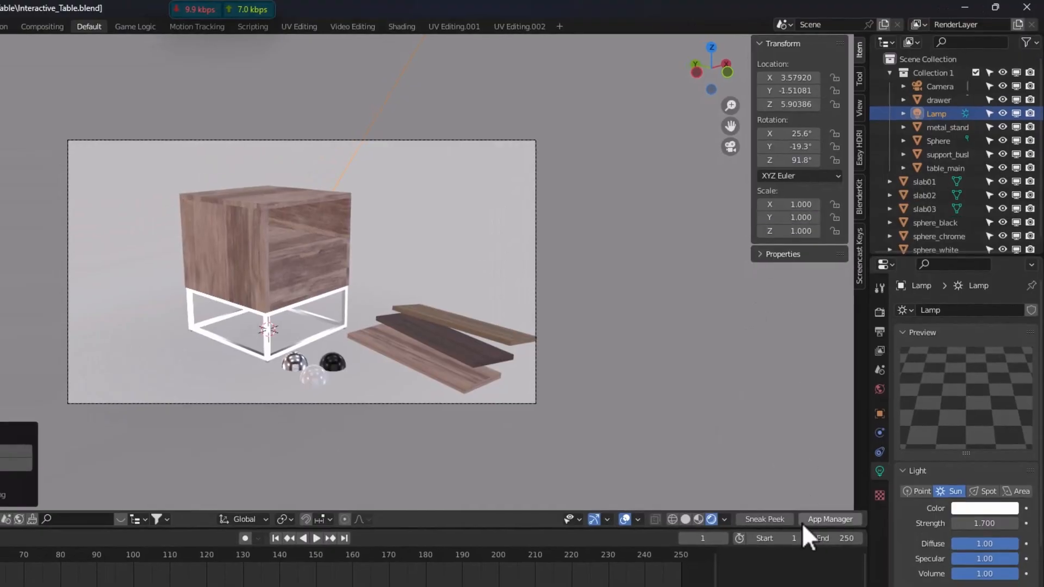
Step: Check the lighting in a Sneak Peek preview, close it, and set the lamp's Z rotation to 90.8°
click(764, 519)
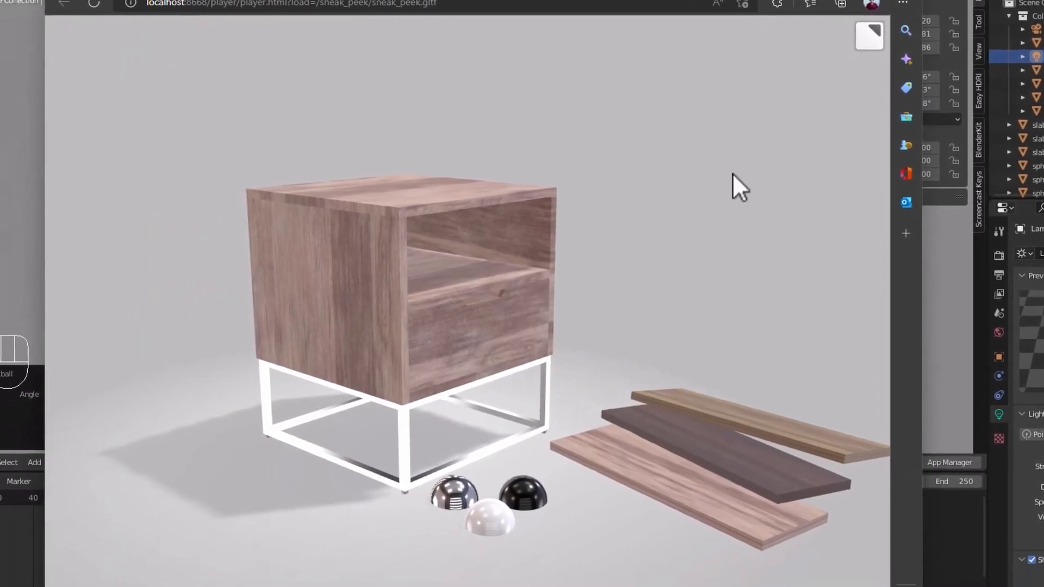
click(908, 1)
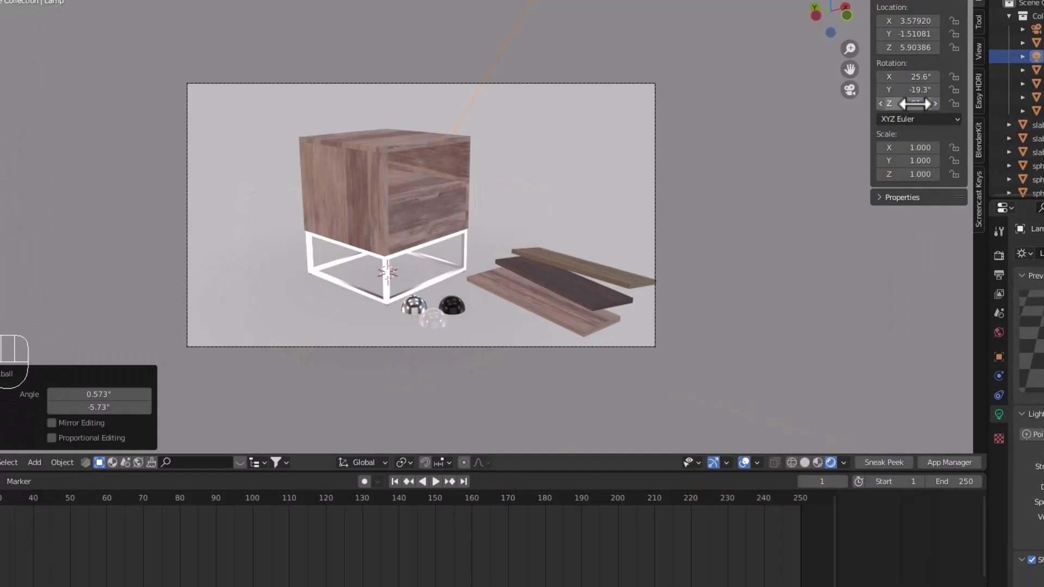
drag(915, 104, 917, 103)
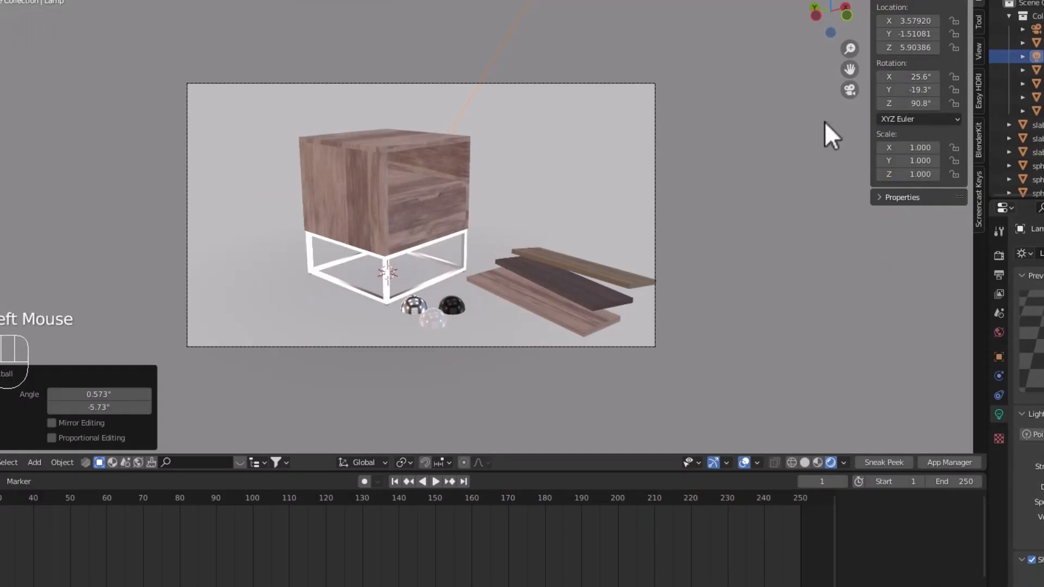
scroll(702, 126, down, 4)
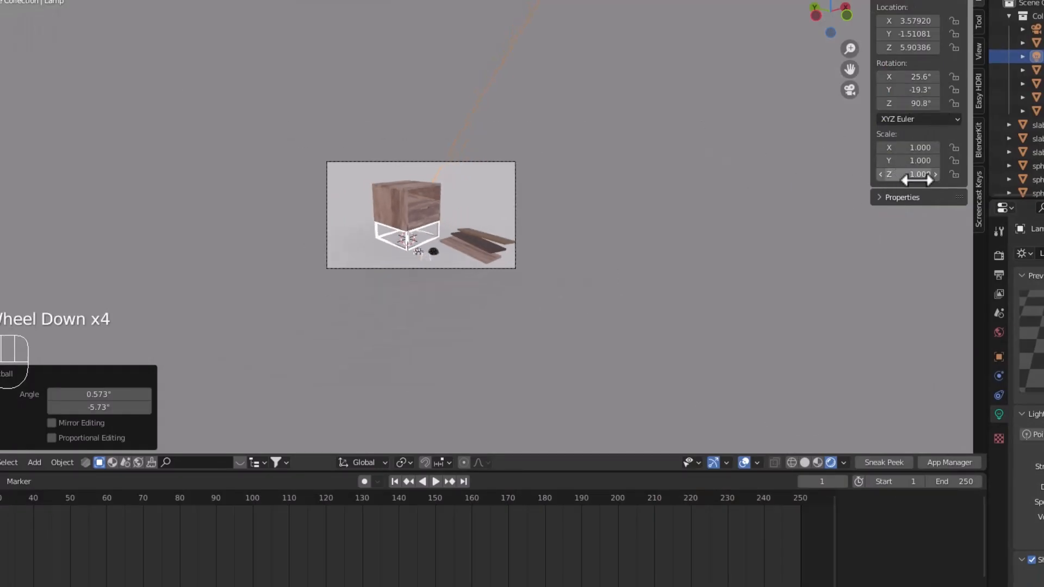
Step: Preview the adjusted lighting in Sneak Peek, orbit to the table's front to check the shadow, and close the preview
click(883, 463)
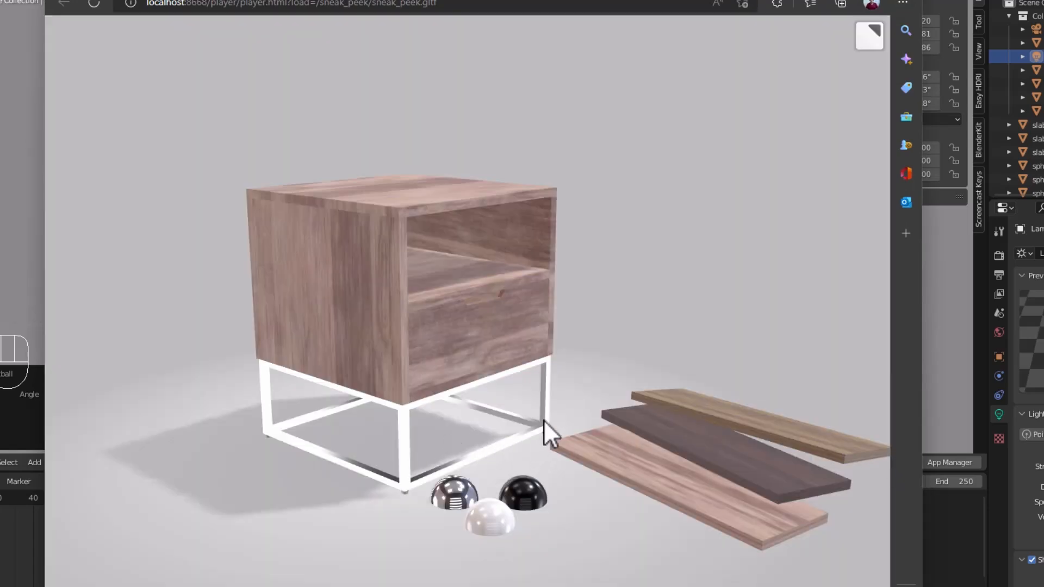
drag(543, 420, 454, 406)
drag(392, 429, 426, 386)
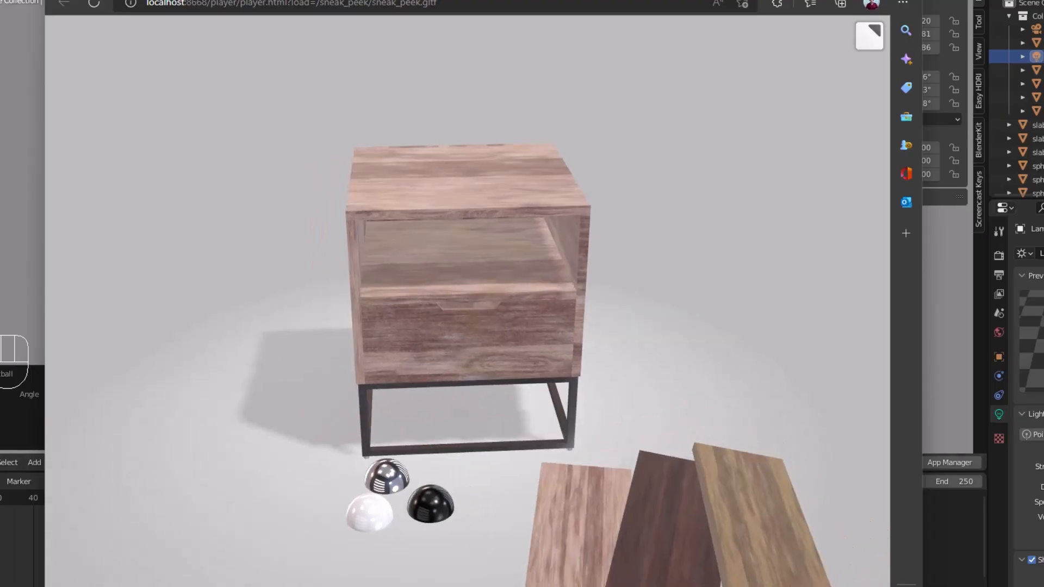
click(835, 0)
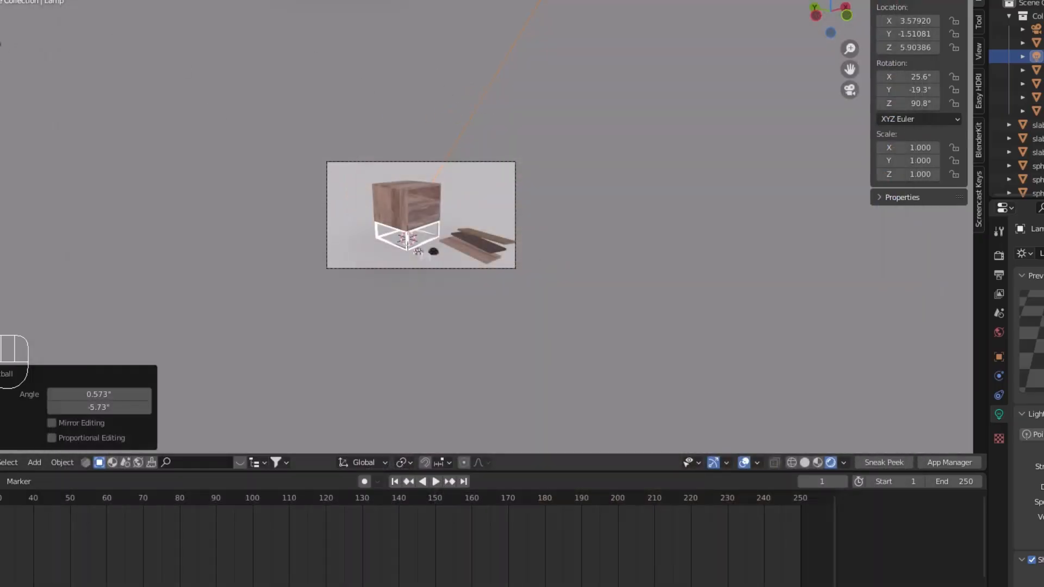
Step: Save the Blender file and export the scene as Interactive_Table.gltf in the app folder
click(24, 20)
click(41, 90)
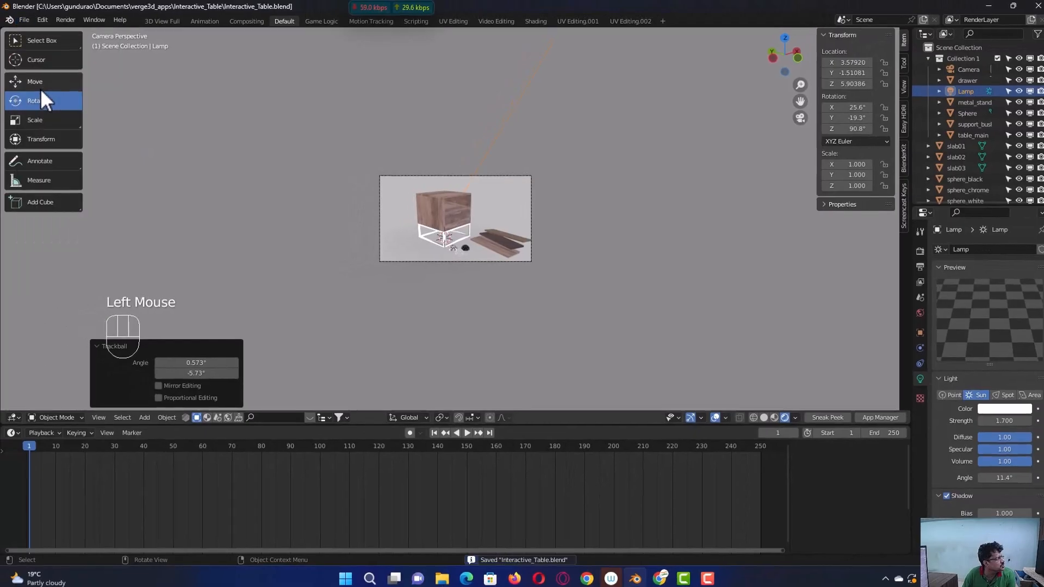
click(24, 19)
mouse_move(48, 178)
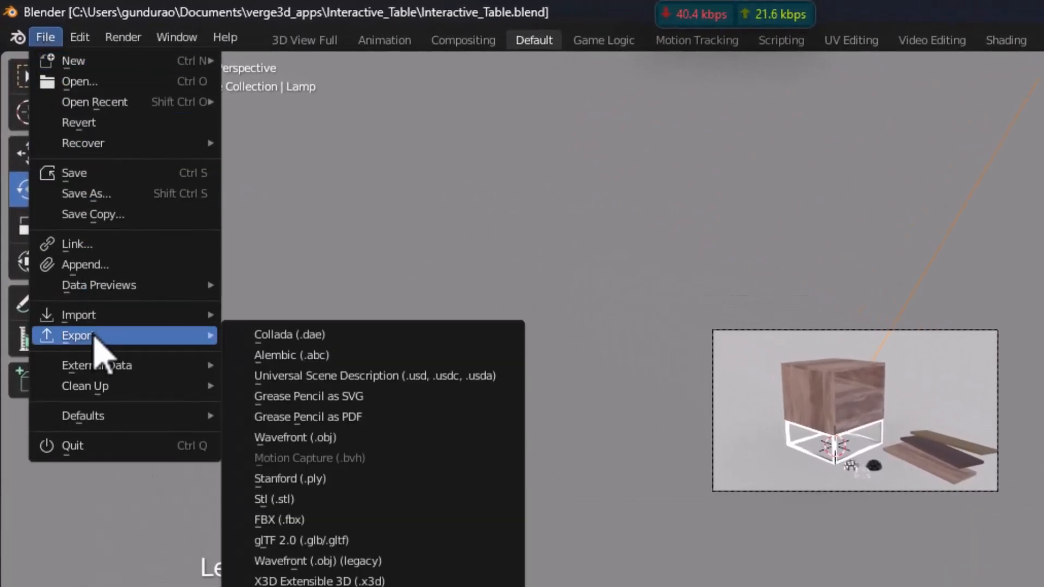
click(291, 466)
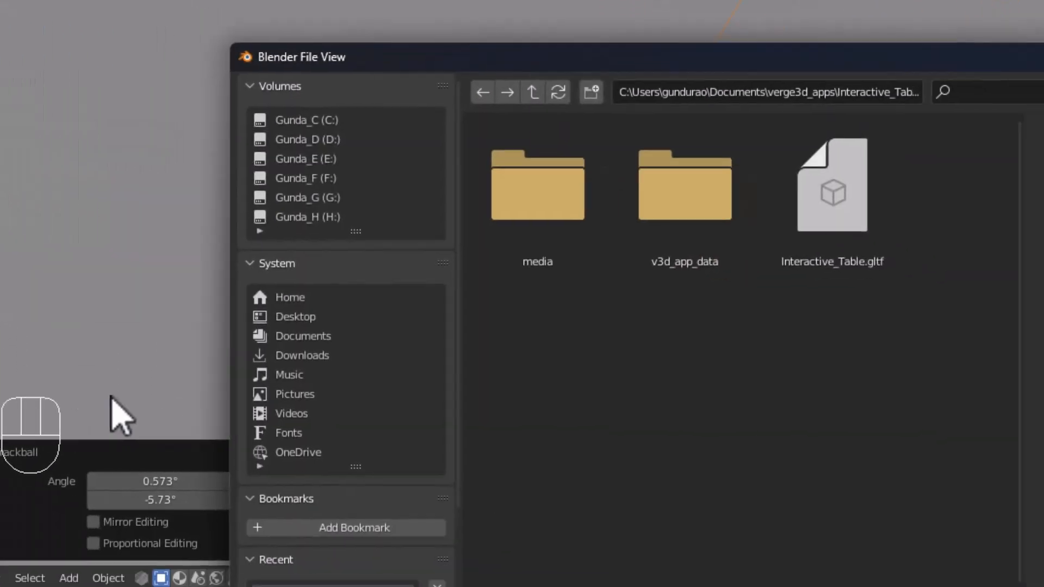
click(768, 554)
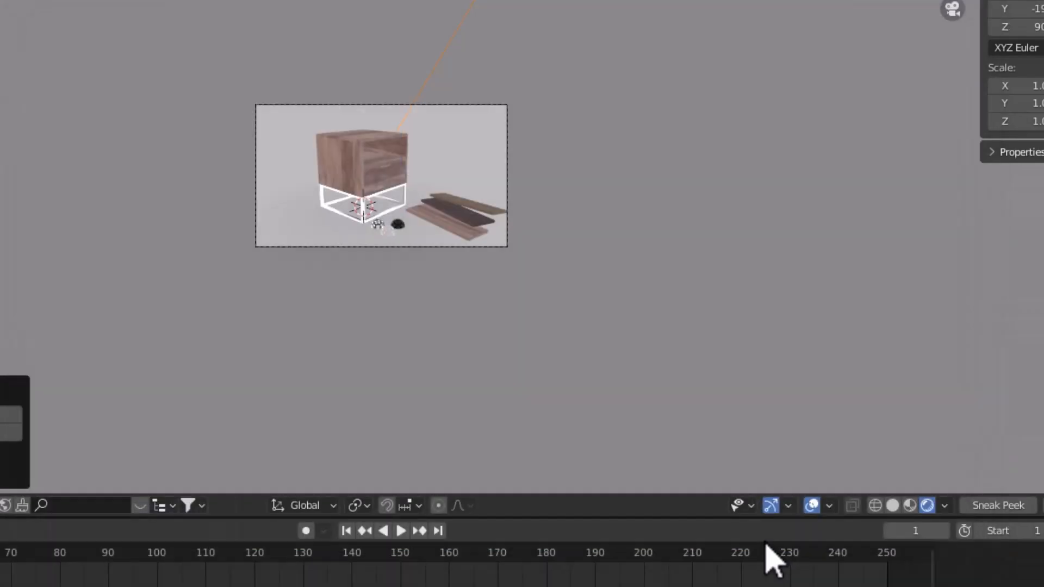
Step: Inspect the table's side, wood finish and shadows up close in a Sneak Peek preview, and close the preview
scroll(443, 240, up, 4)
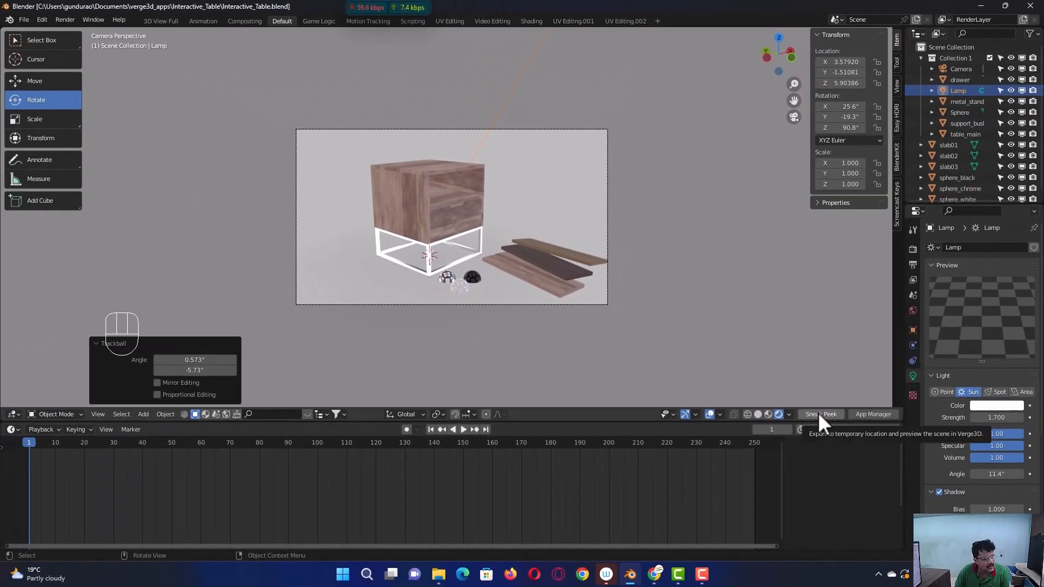
click(817, 412)
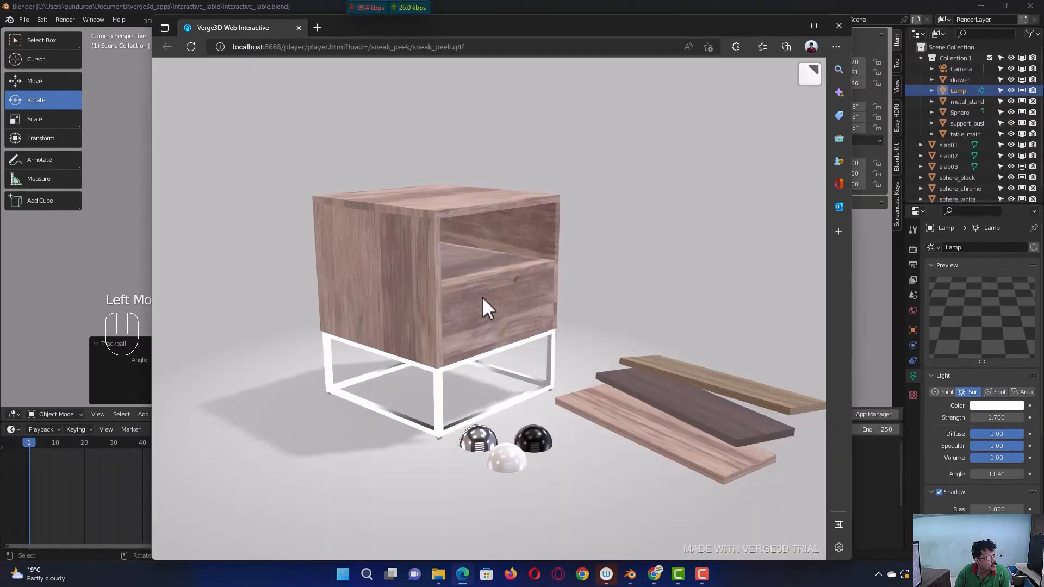
drag(463, 285, 436, 269)
scroll(471, 282, up, 5)
scroll(470, 283, down, 3)
scroll(516, 270, down, 8)
scroll(443, 285, up, 4)
scroll(455, 287, down, 1)
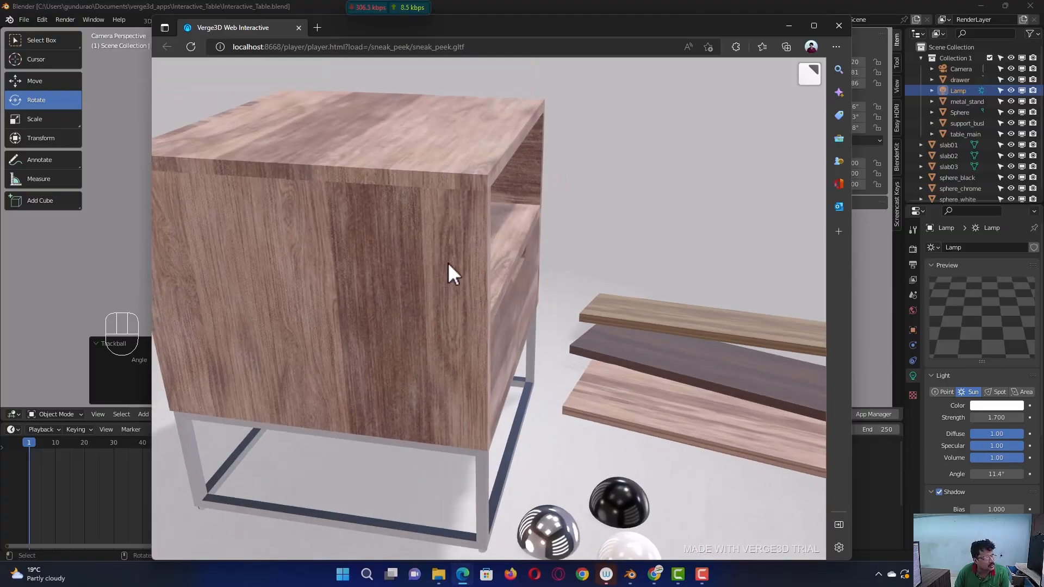
click(837, 25)
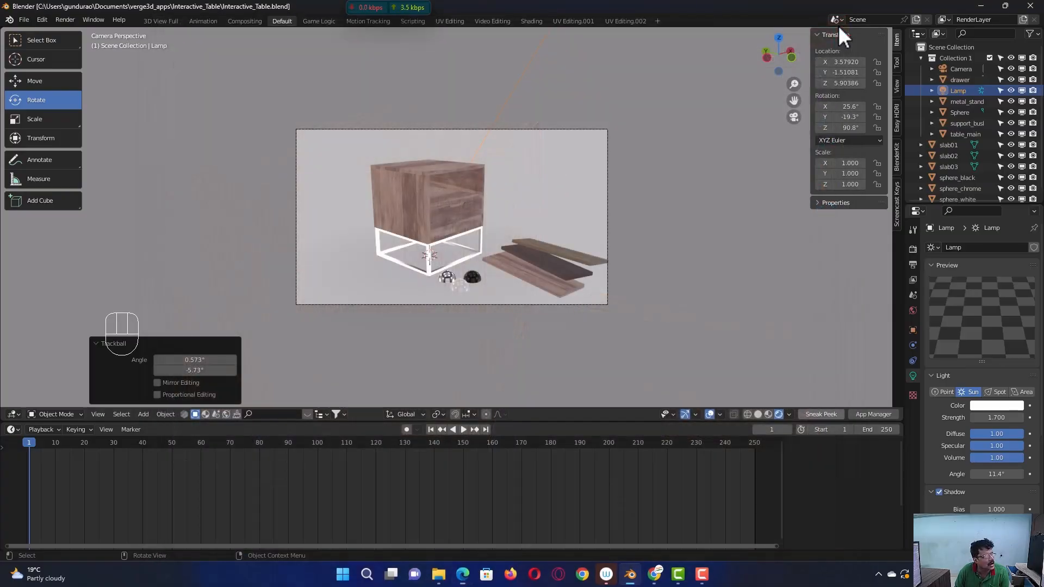
Step: Preview the scene in Sneak Peek and check how closely the camera can zoom in on the drawer front
click(530, 22)
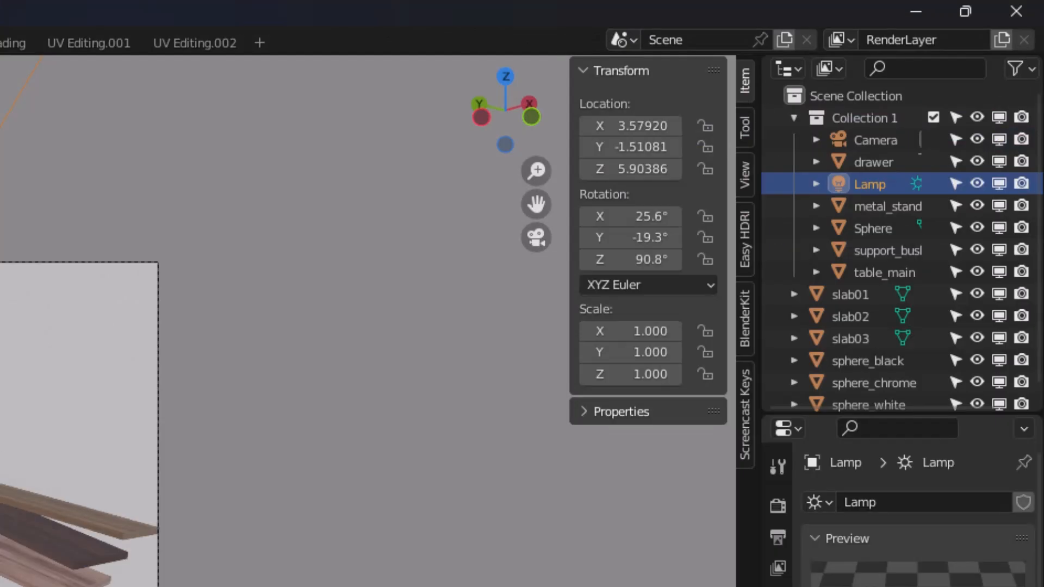
click(744, 552)
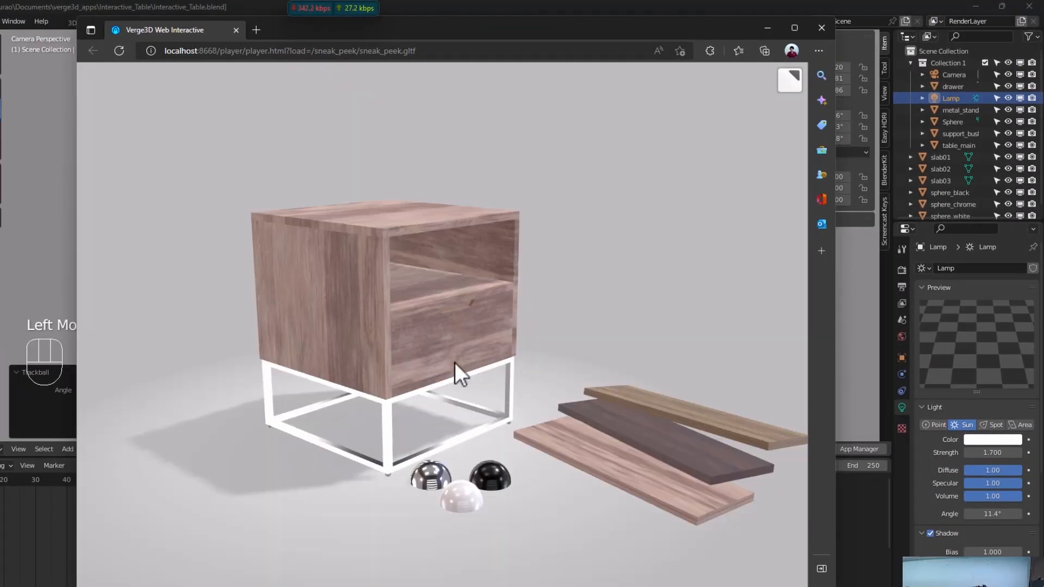
mouse_move(454, 362)
mouse_down()
mouse_move(471, 284)
mouse_move(475, 343)
mouse_move(454, 346)
mouse_up()
scroll(475, 343, down, 10)
scroll(455, 340, up, 12)
scroll(455, 340, up, 10)
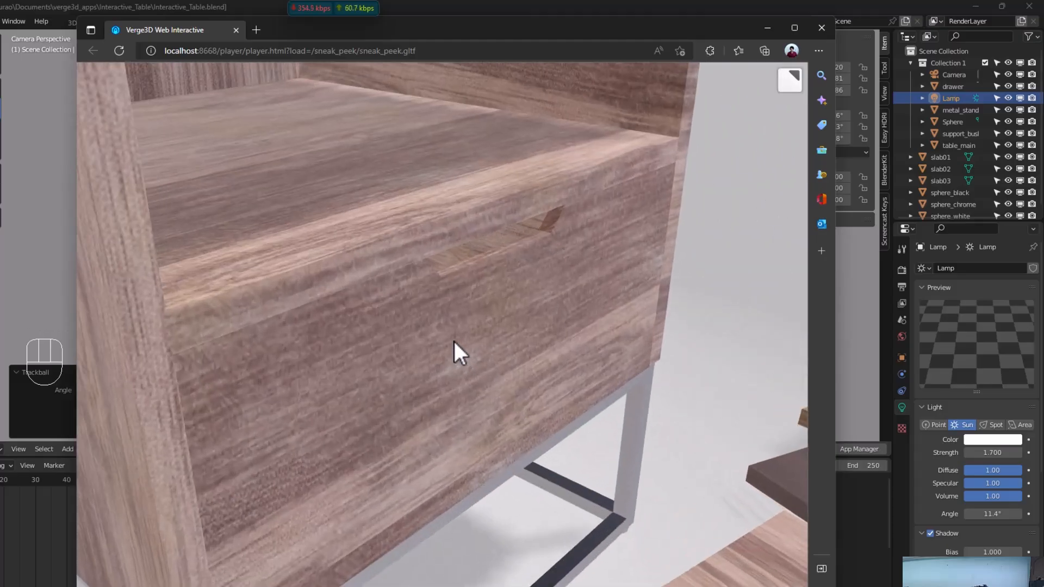
scroll(435, 335, down, 10)
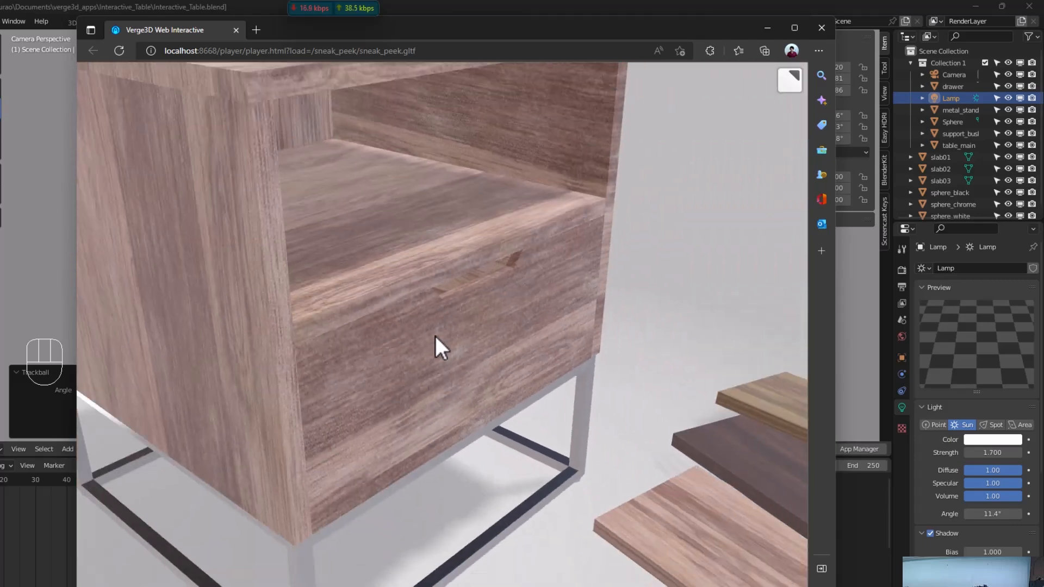
Step: Orbit the preview to the table's side, check how far the camera can zoom out, and close the preview
drag(424, 340, 435, 314)
scroll(436, 332, down, 5)
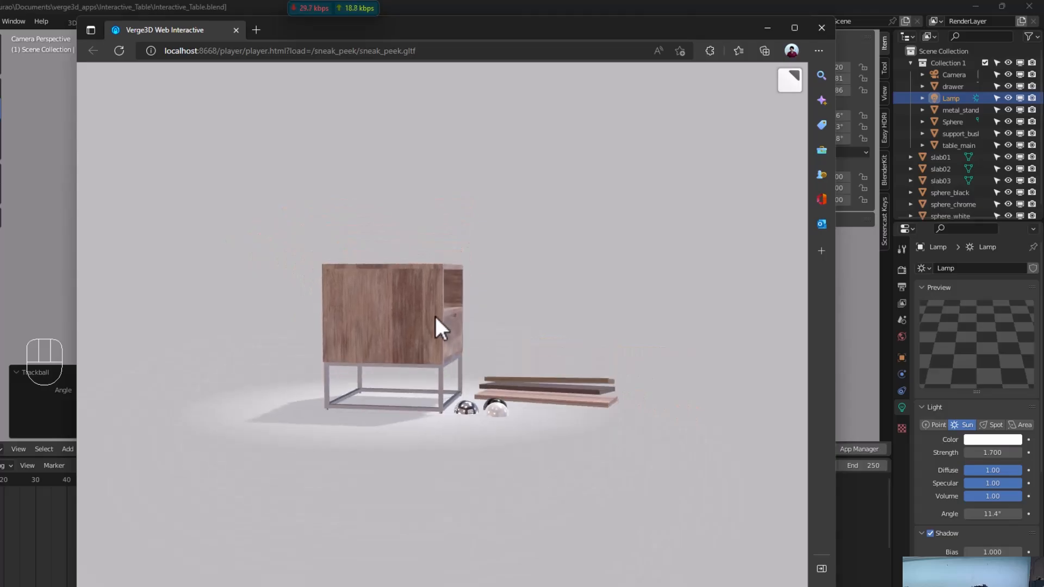
scroll(435, 319, up, 5)
scroll(435, 318, down, 8)
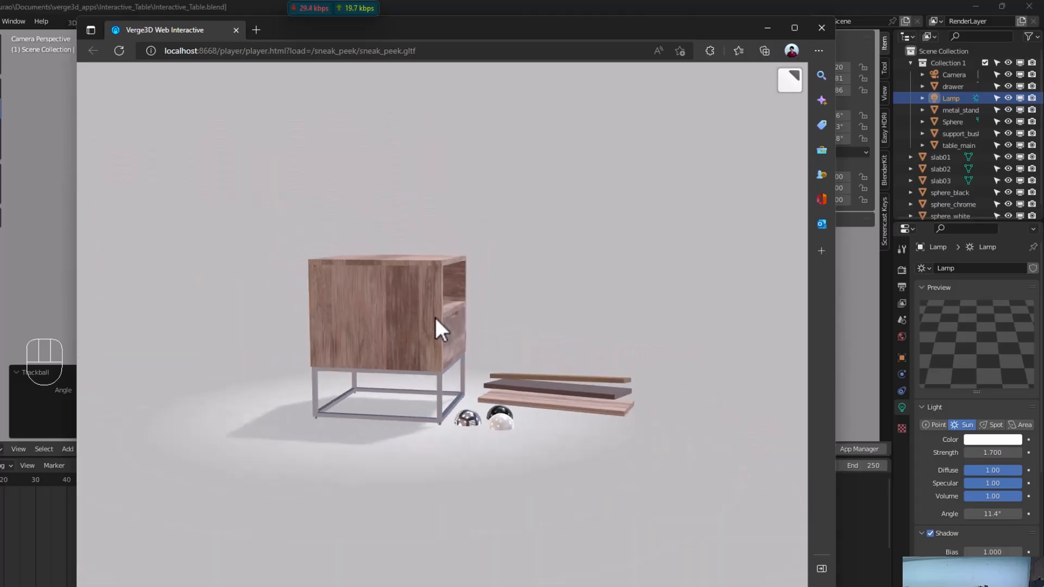
mouse_move(435, 317)
mouse_down()
mouse_move(444, 259)
mouse_move(444, 310)
mouse_up()
scroll(444, 309, down, 4)
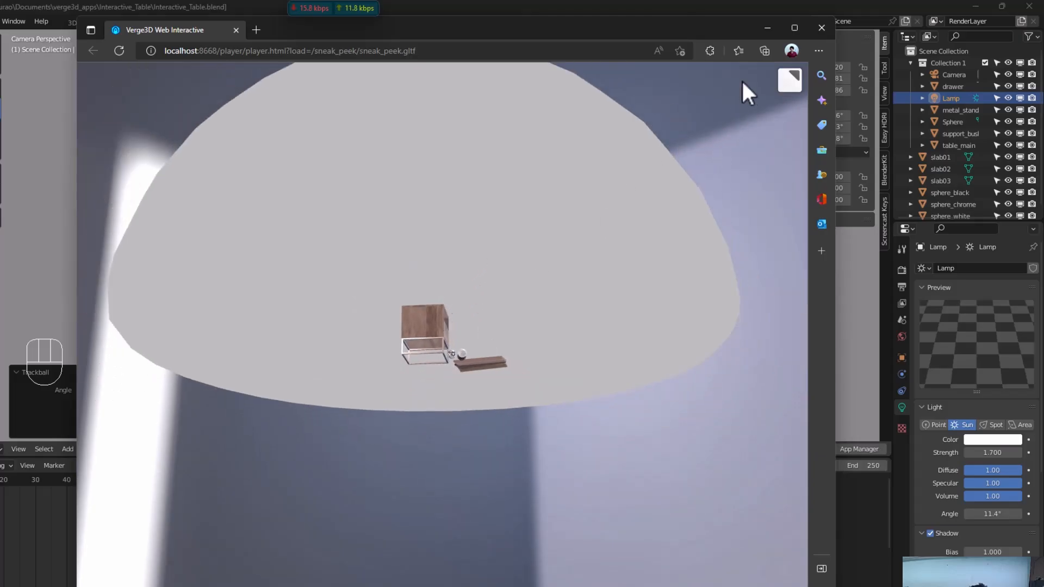
click(714, 5)
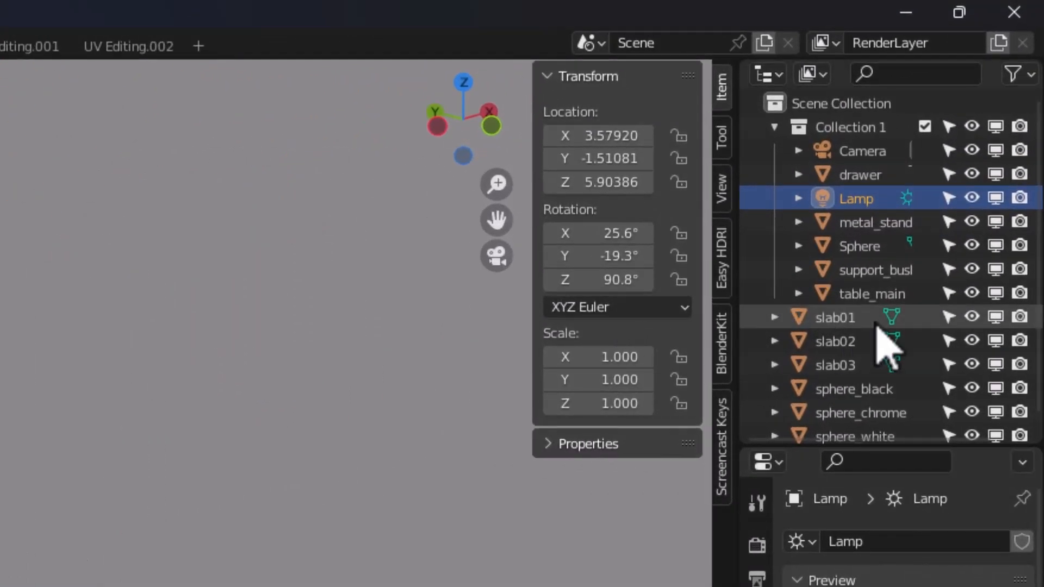
Step: Select the camera, widen the properties area, and bring up the camera's Verge3D orbit settings
click(860, 151)
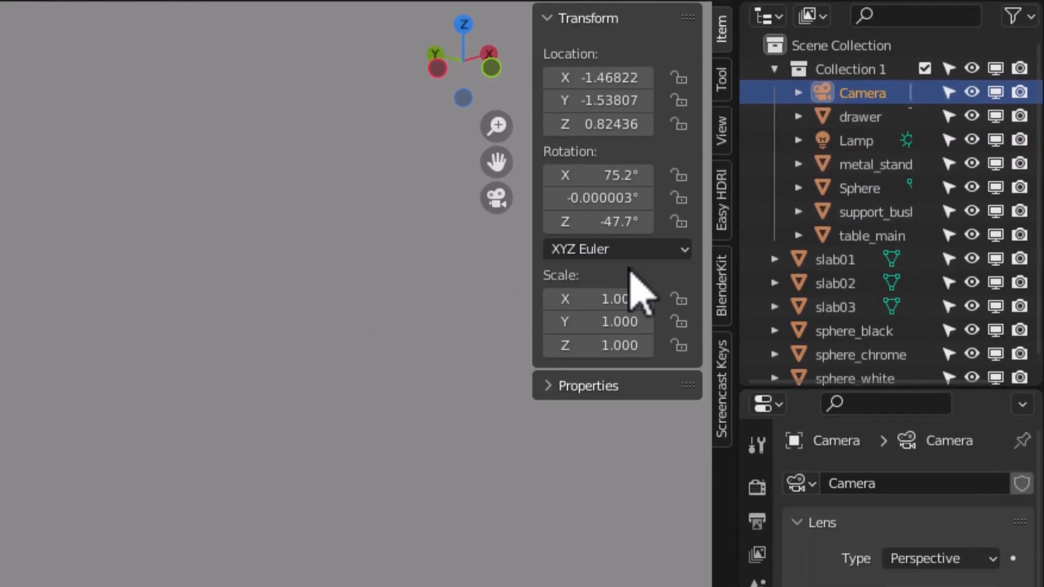
click(756, 315)
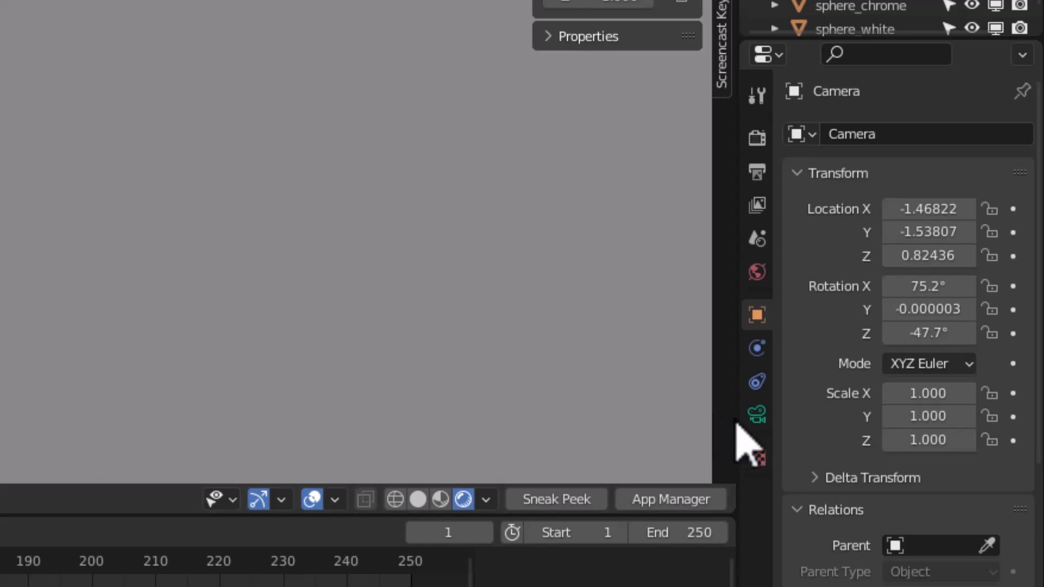
drag(737, 428, 613, 425)
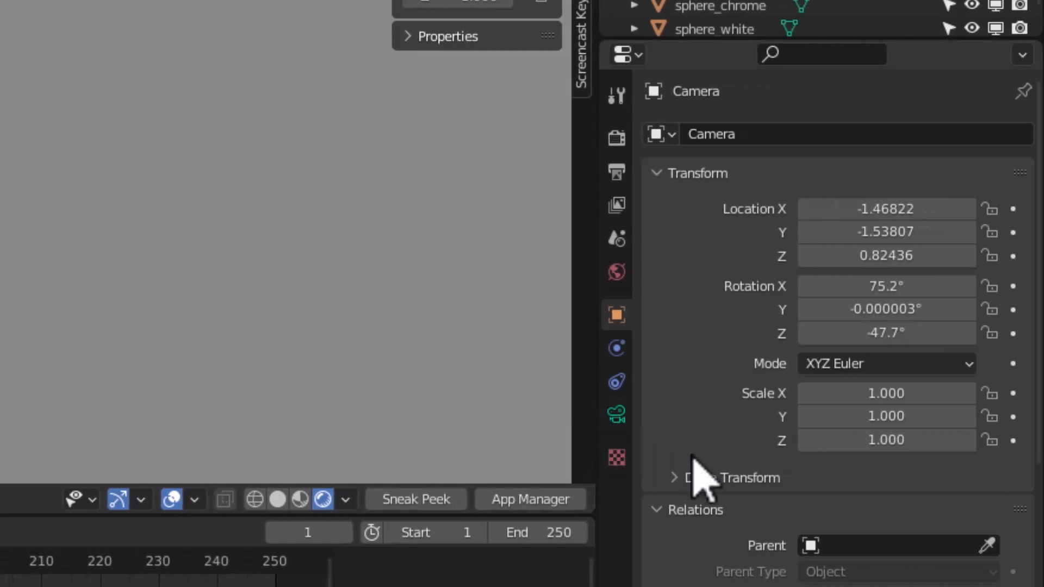
click(616, 413)
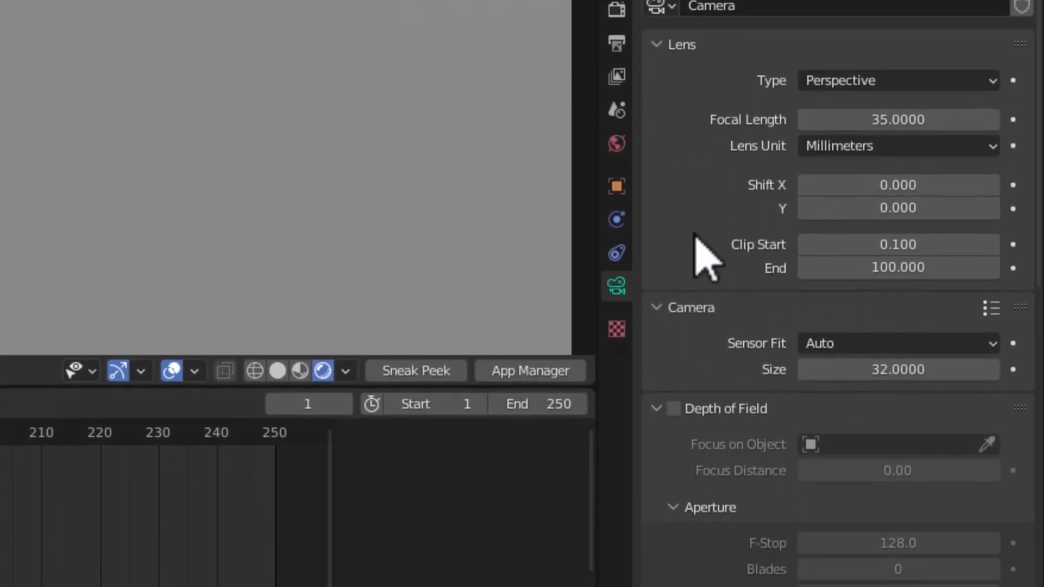
scroll(707, 256, down, 12)
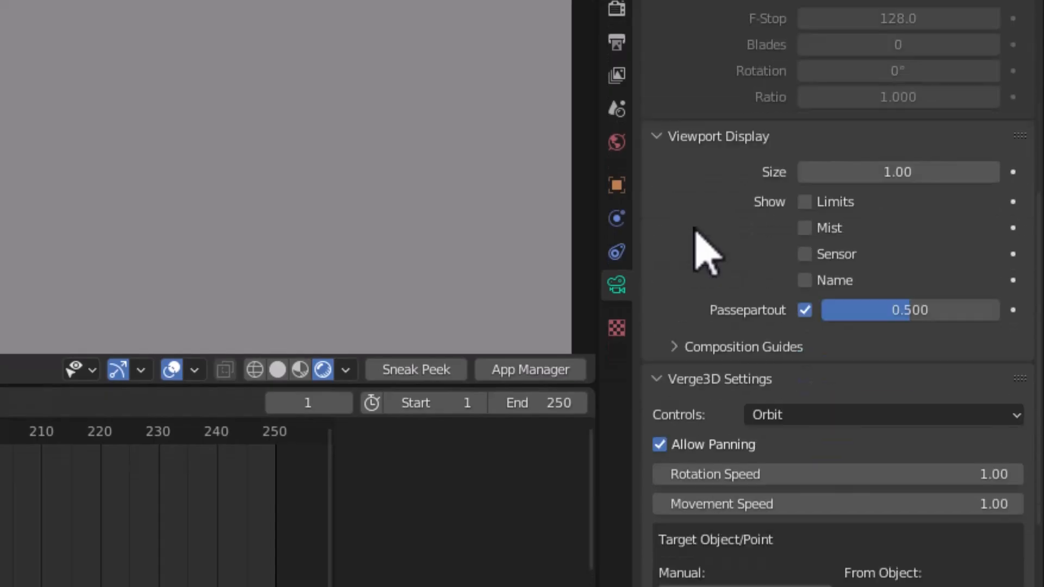
scroll(705, 251, down, 2)
scroll(703, 251, down, 5)
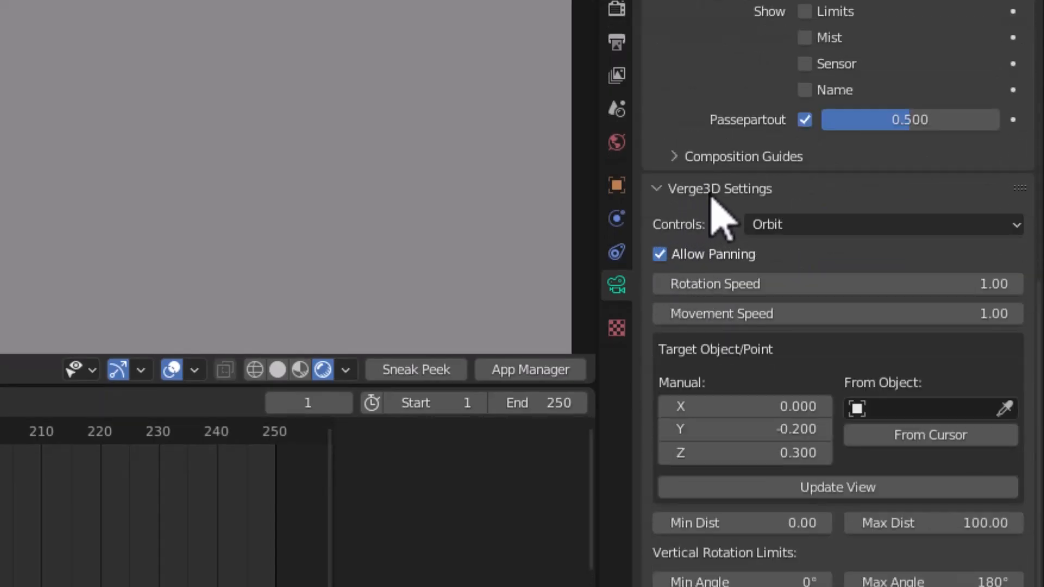
scroll(711, 197, down, 4)
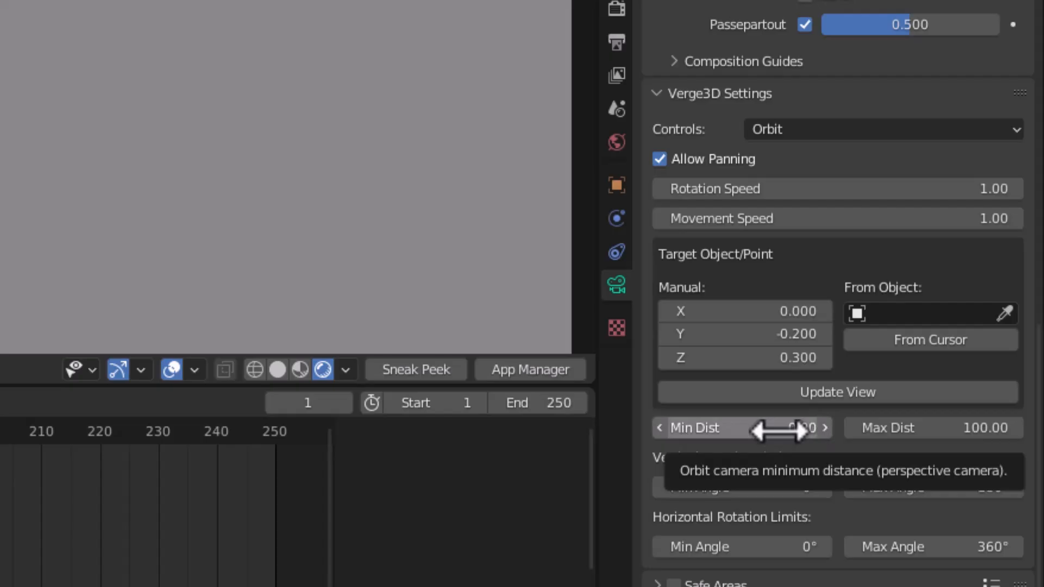
Step: Limit the camera's orbit to a minimum distance of 2, a maximum distance of 5 and a maximum vertical angle of 85°
click(779, 429)
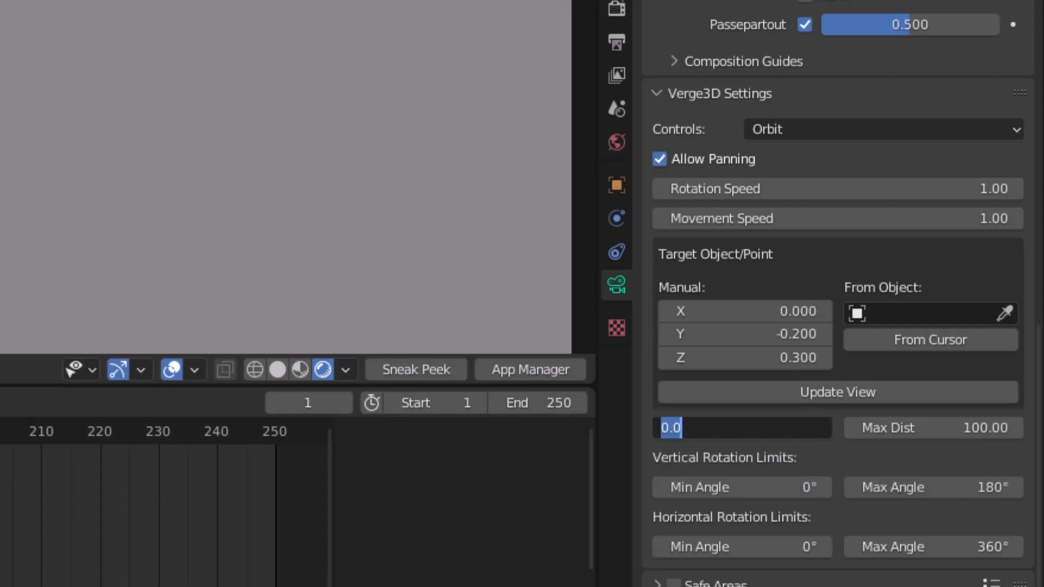
text(2)
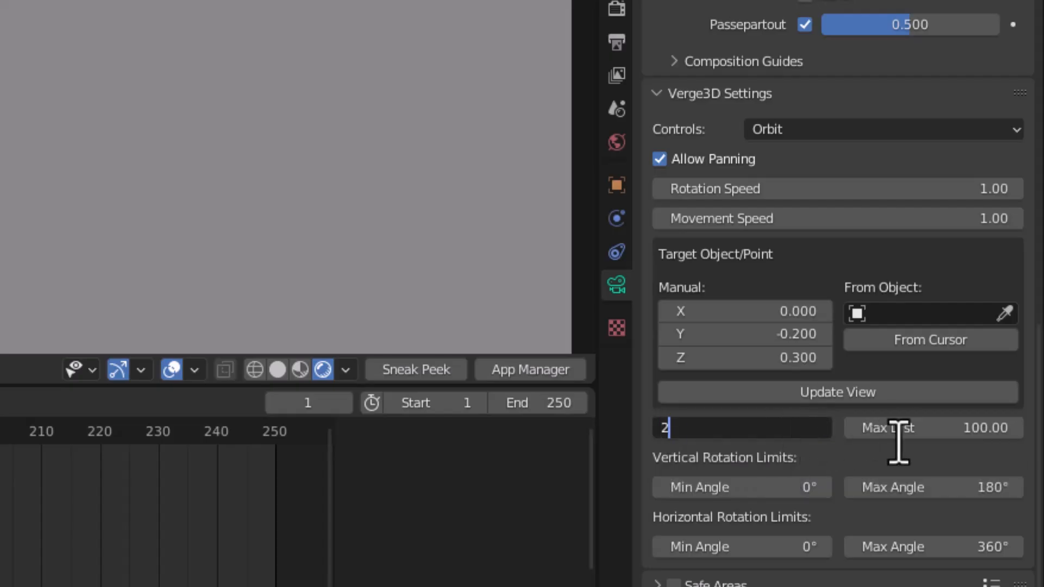
key(Return)
click(894, 427)
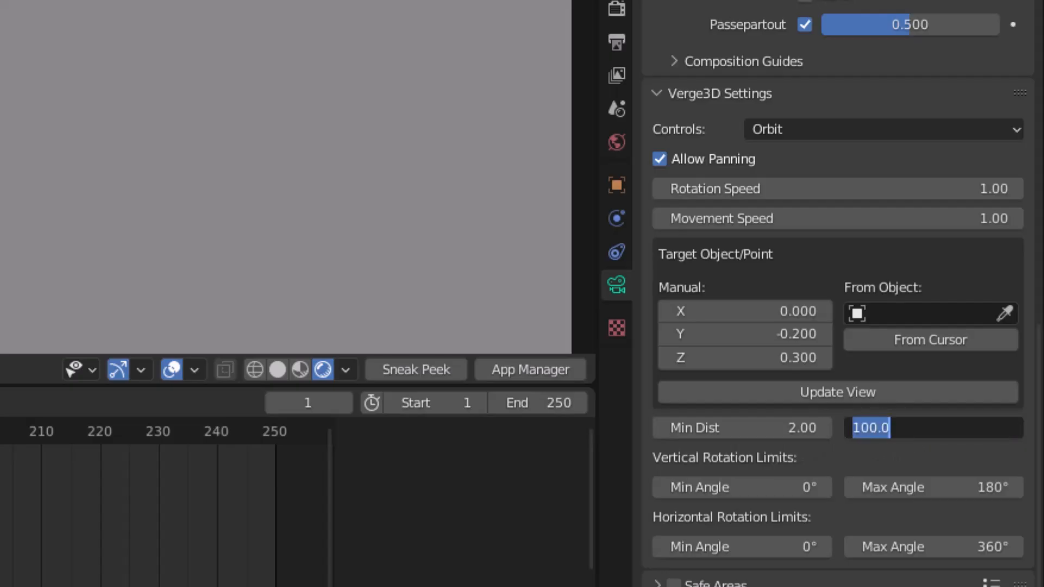
text(5)
key(Return)
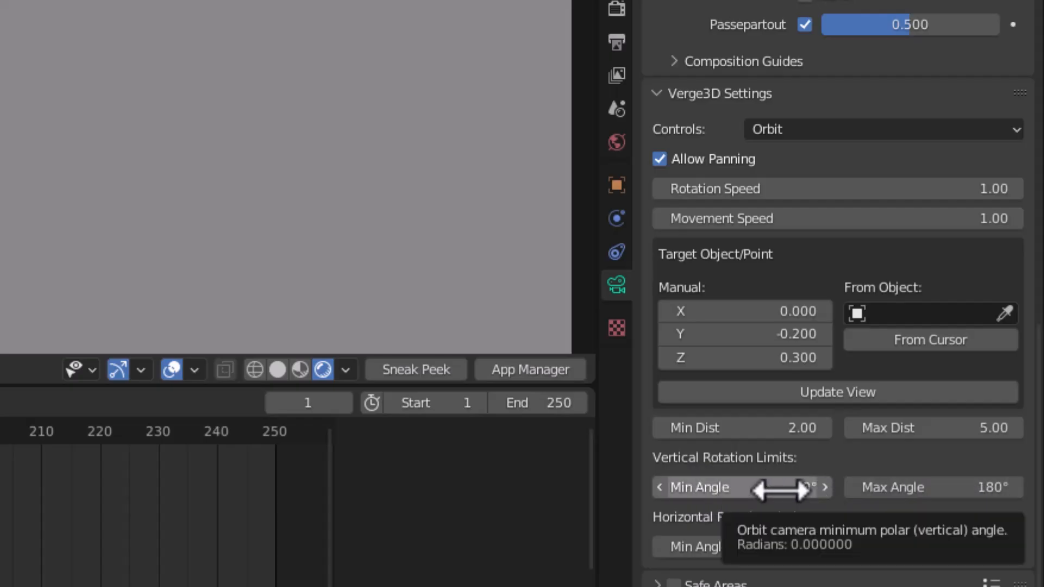
click(932, 487)
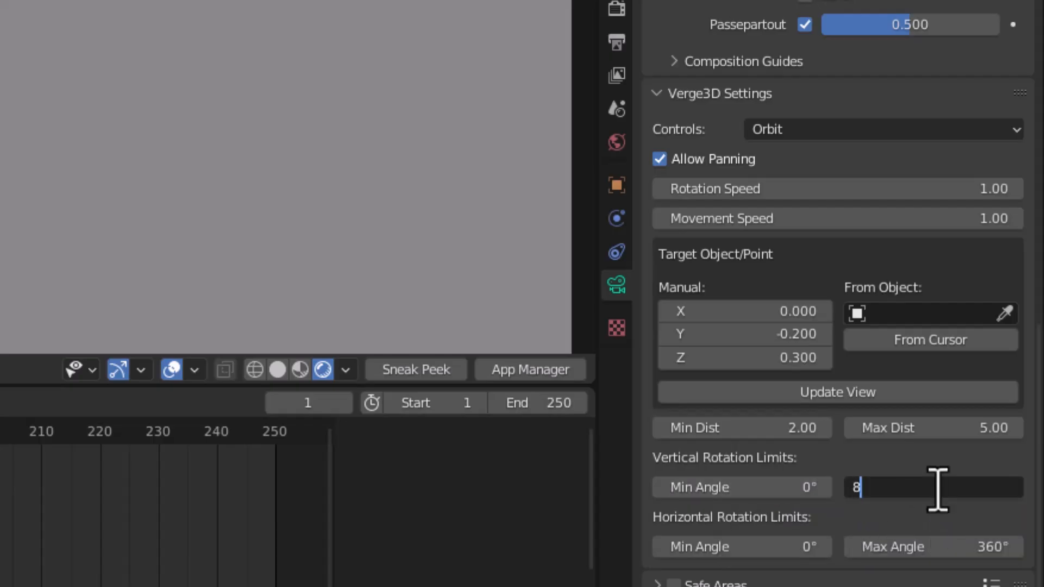
key(Return)
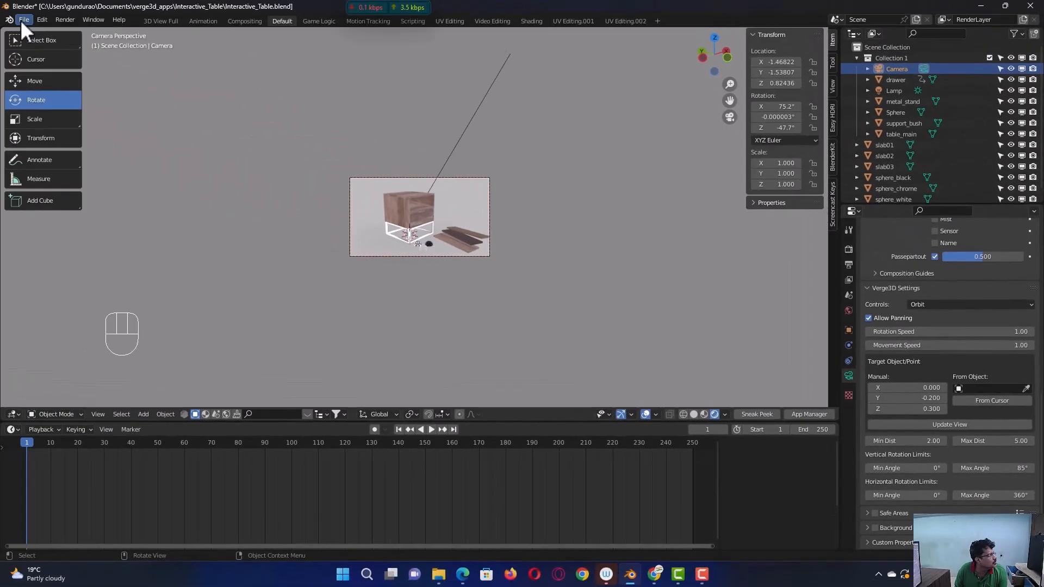
Step: Save the Blender file and test the camera's near and far zoom limits in a new Sneak Peek preview
click(23, 19)
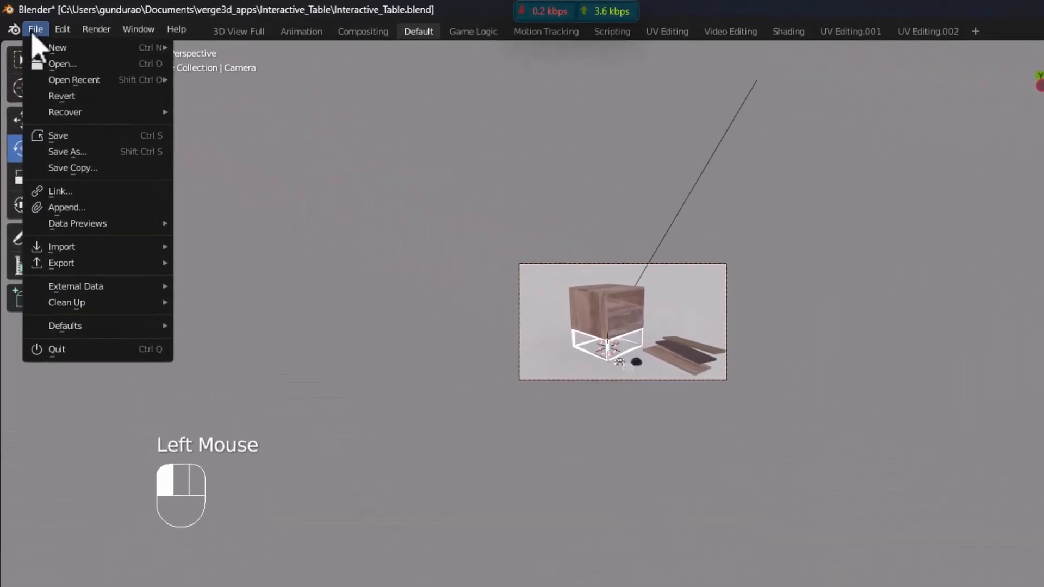
click(60, 135)
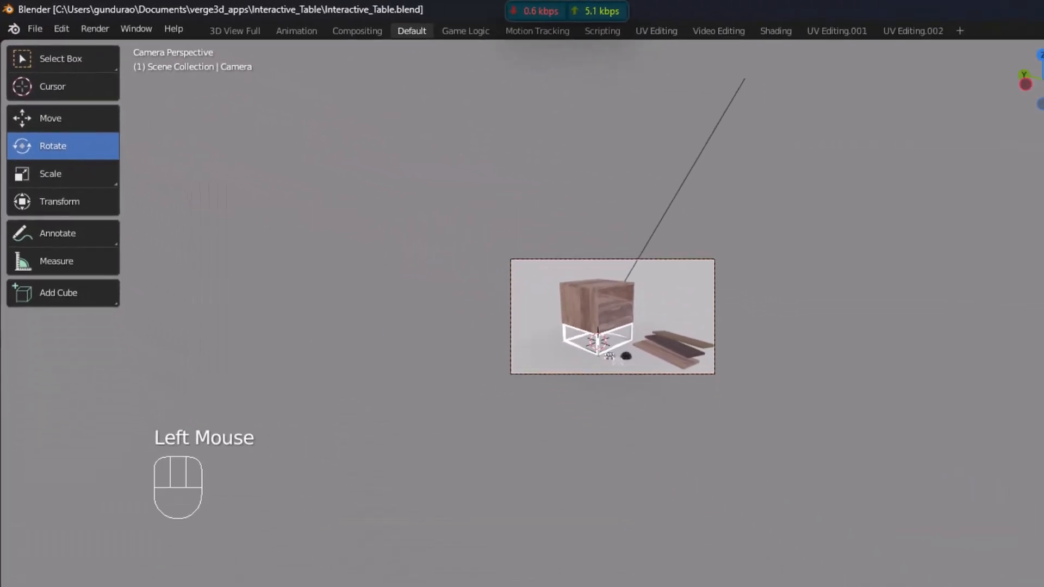
click(922, 504)
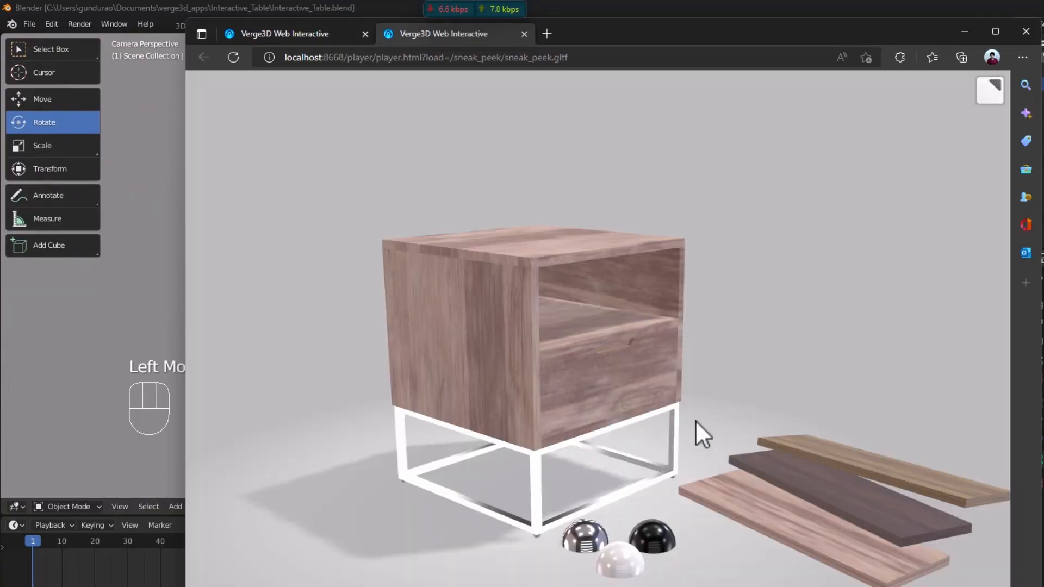
scroll(639, 411, down, 5)
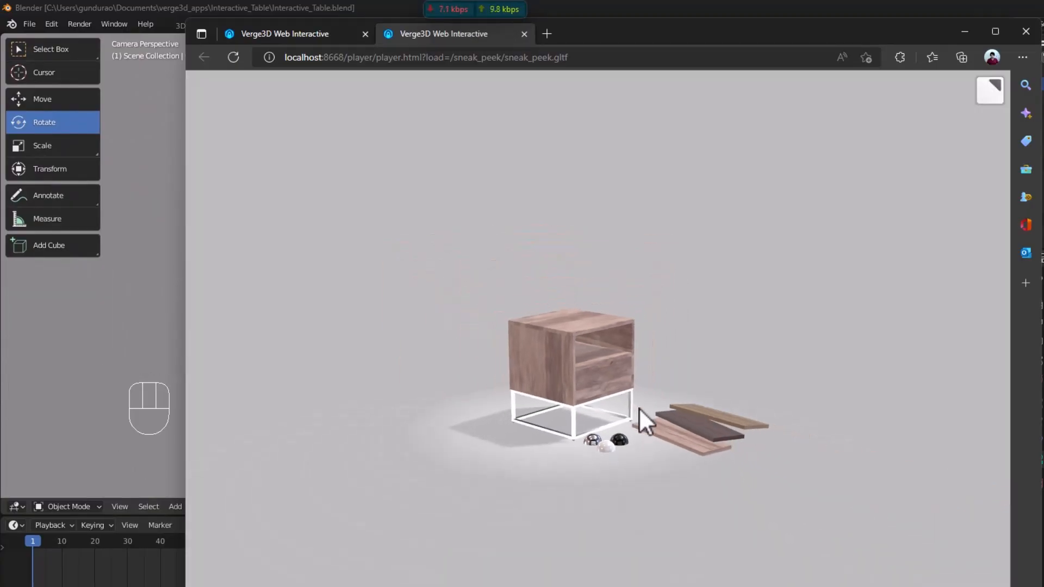
scroll(639, 408, up, 5)
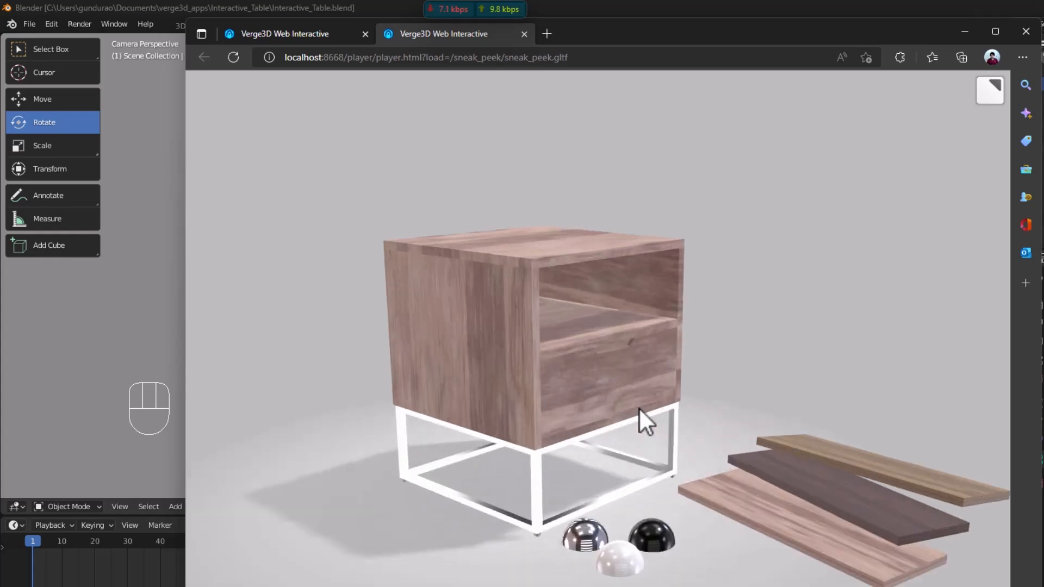
scroll(638, 406, down, 5)
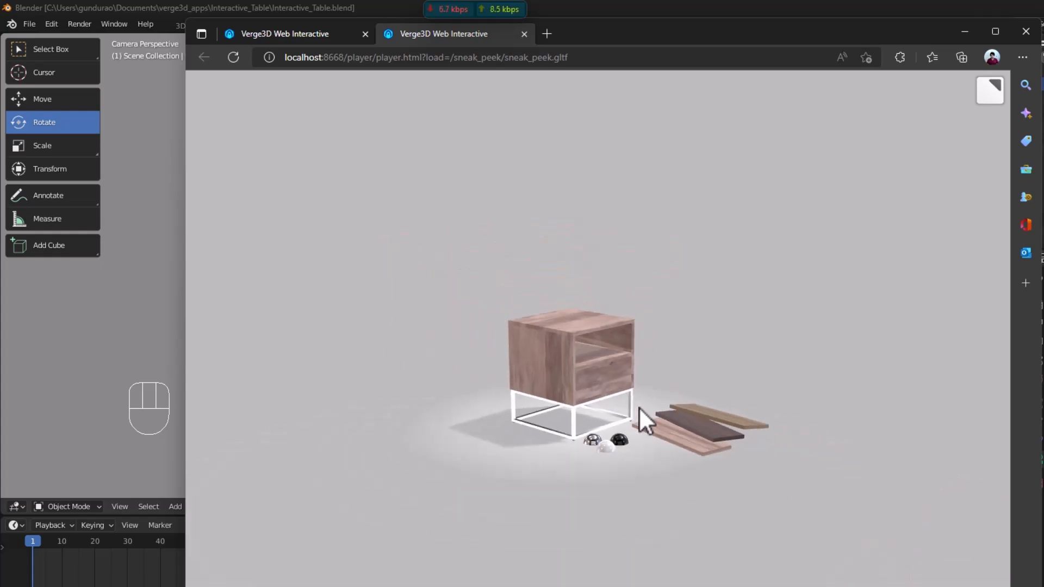
scroll(638, 407, up, 5)
scroll(638, 406, down, 5)
scroll(638, 404, up, 5)
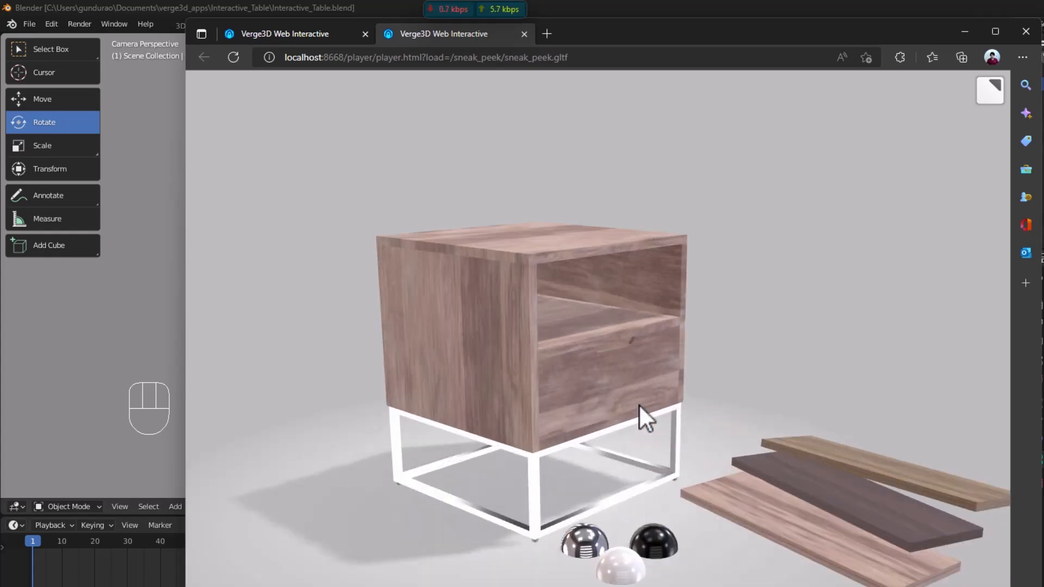
scroll(638, 403, down, 5)
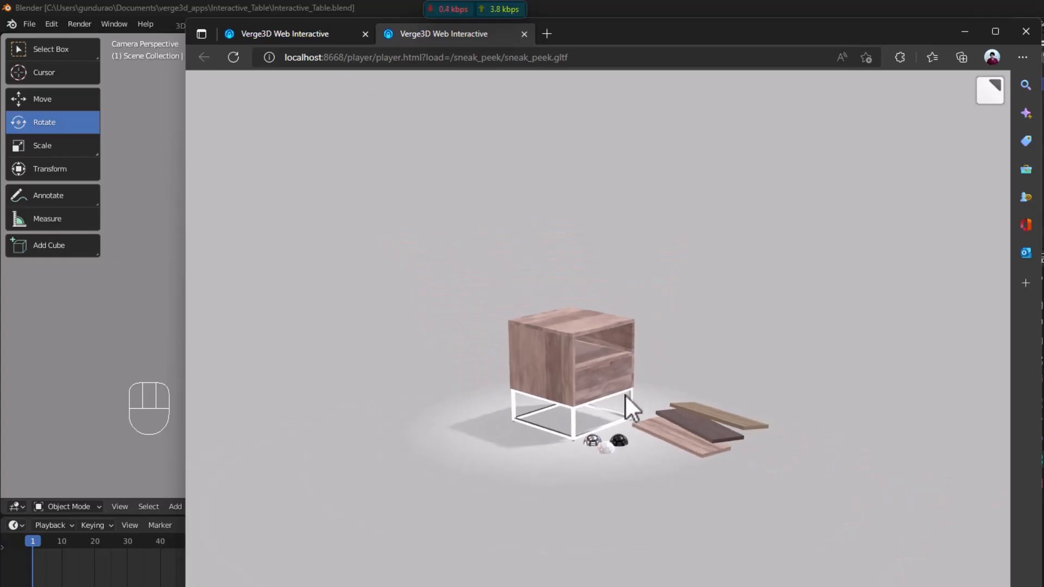
Step: Orbit the preview down towards floor level to test the vertical rotation limit, recheck the zoom range, and close the preview
drag(625, 394, 597, 321)
scroll(604, 345, up, 5)
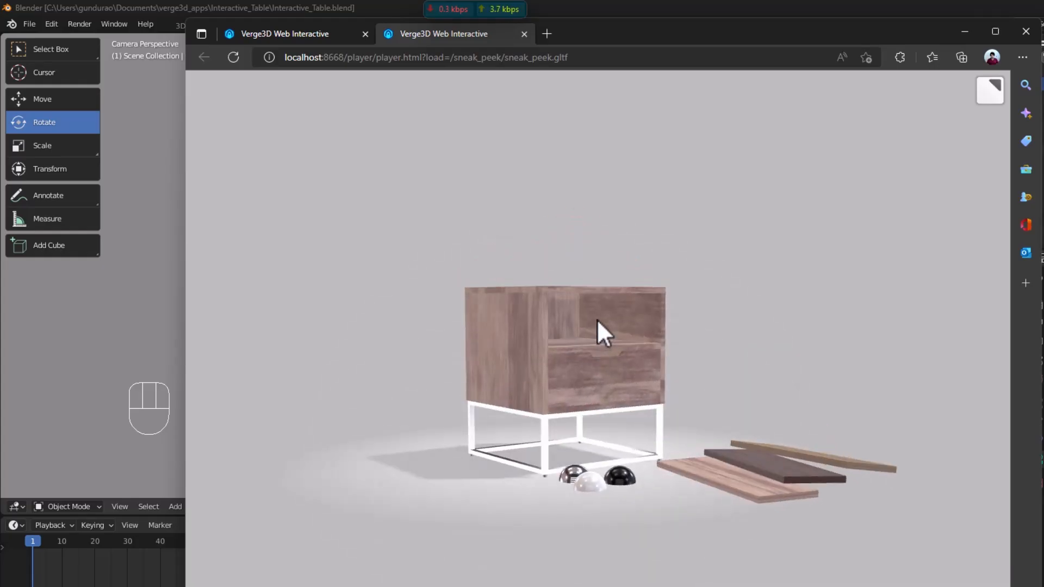
scroll(597, 318, down, 3)
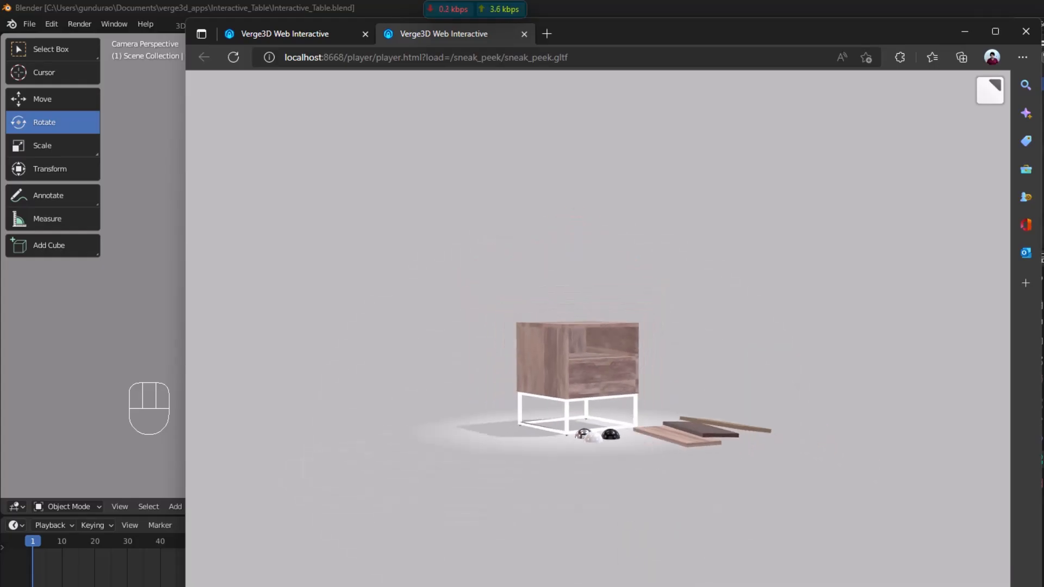
scroll(605, 498, up, 5)
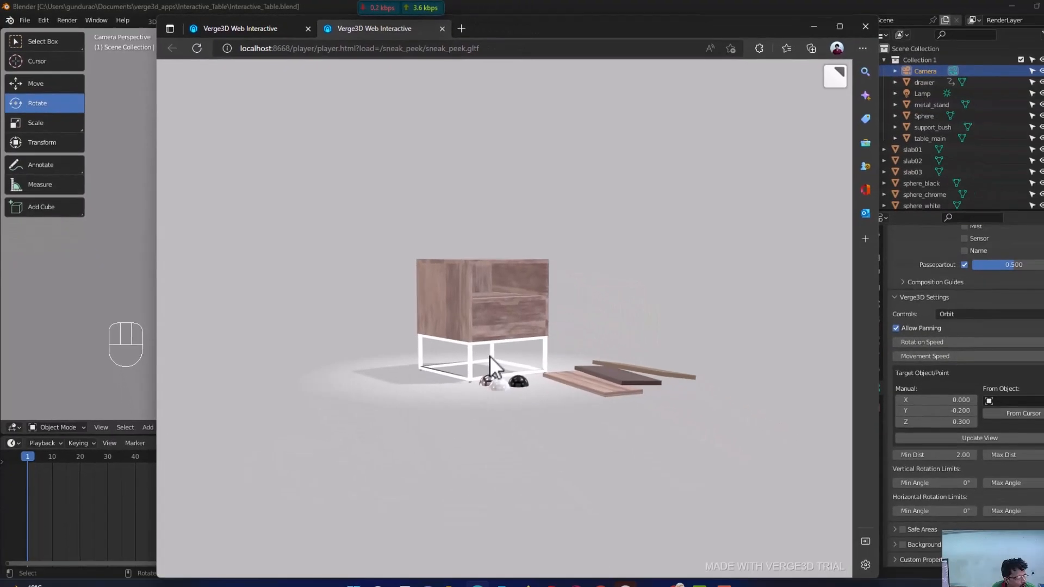
mouse_move(574, 418)
mouse_down()
mouse_move(579, 441)
mouse_move(578, 426)
mouse_up()
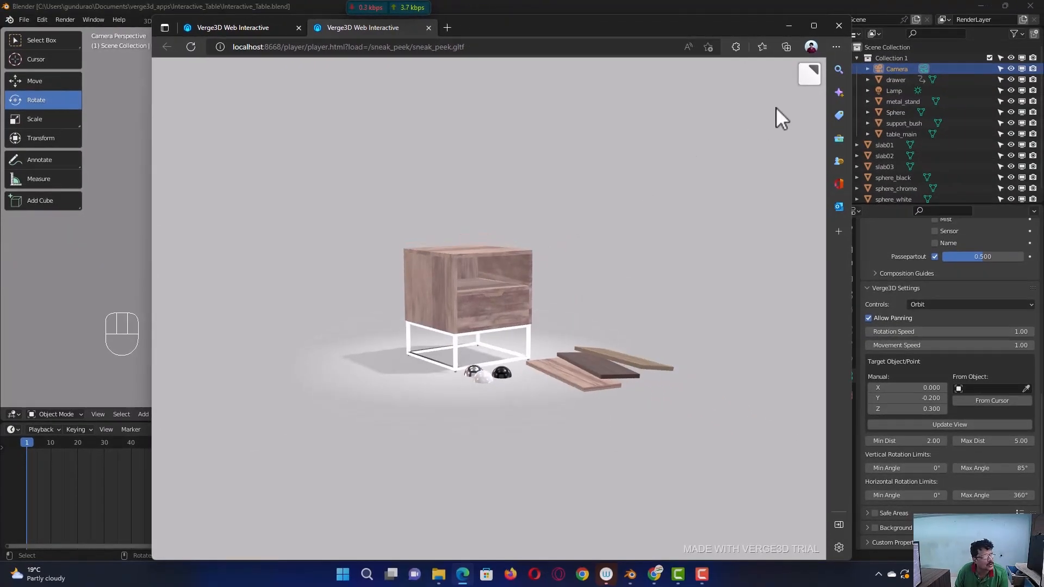
click(839, 25)
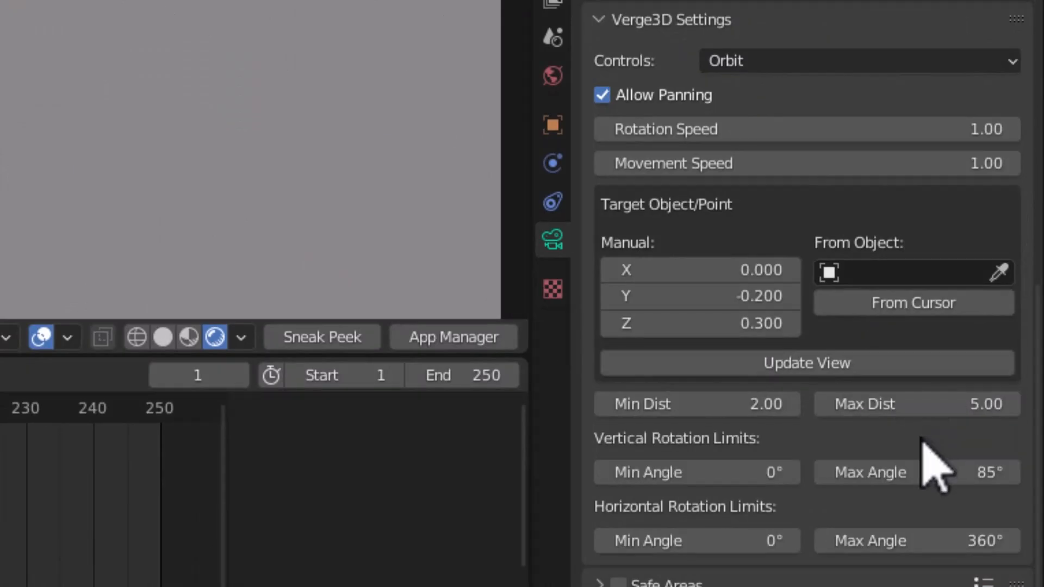
Step: Set the camera's maximum orbit distance to 4 and save the Blender file
click(922, 403)
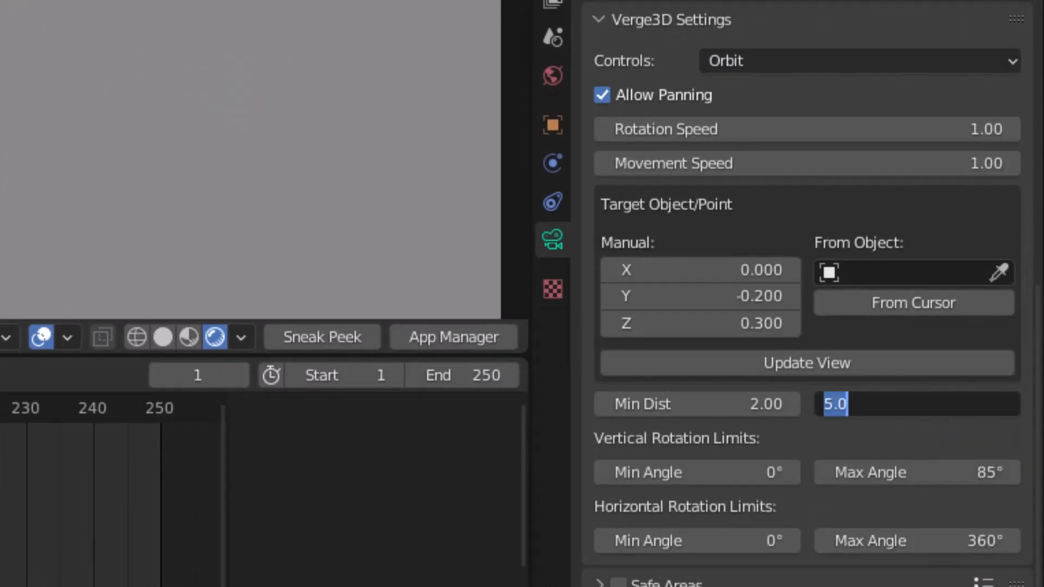
text(4)
key(Return)
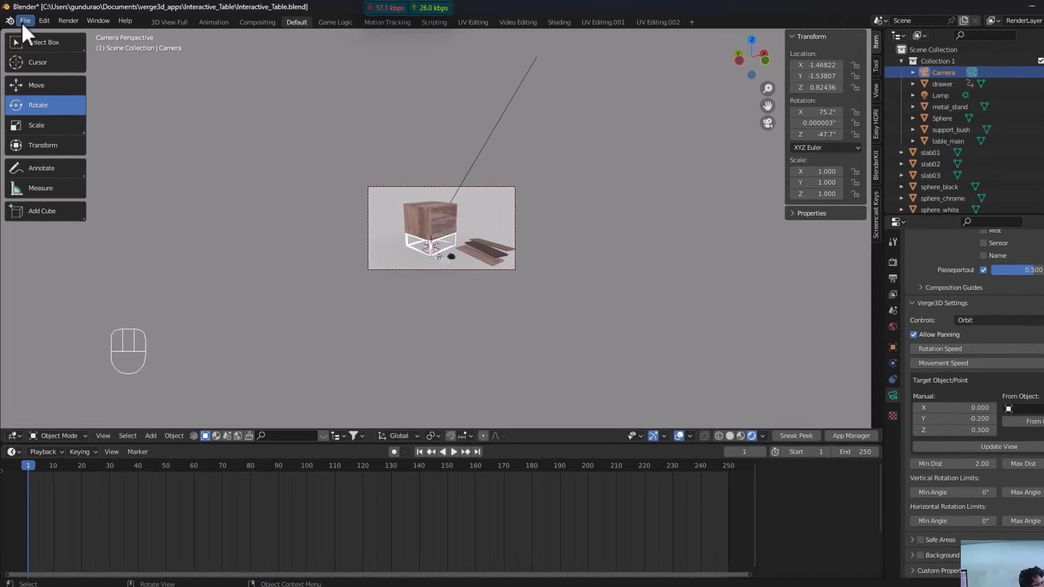
click(21, 18)
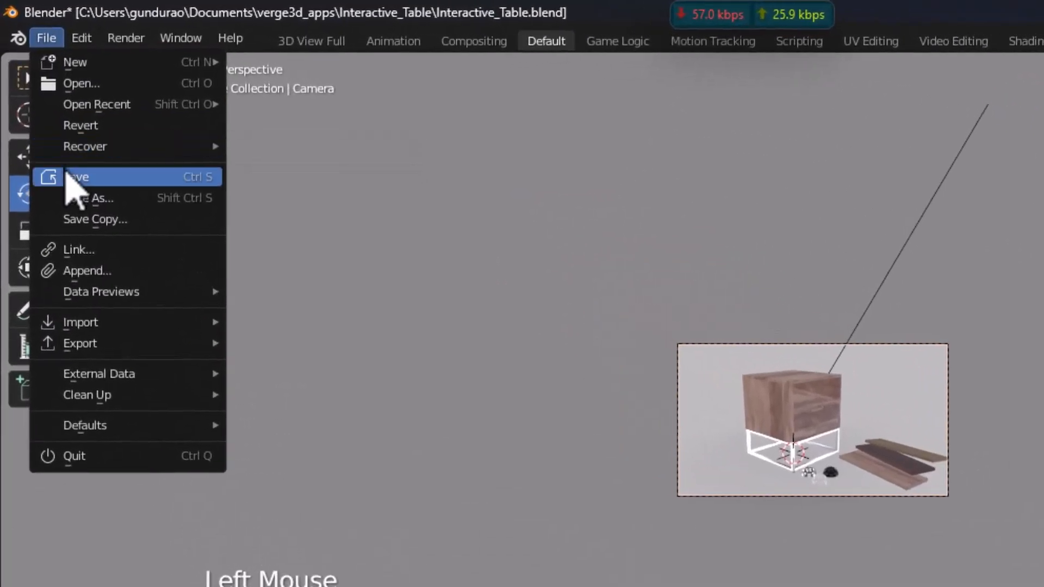
click(33, 91)
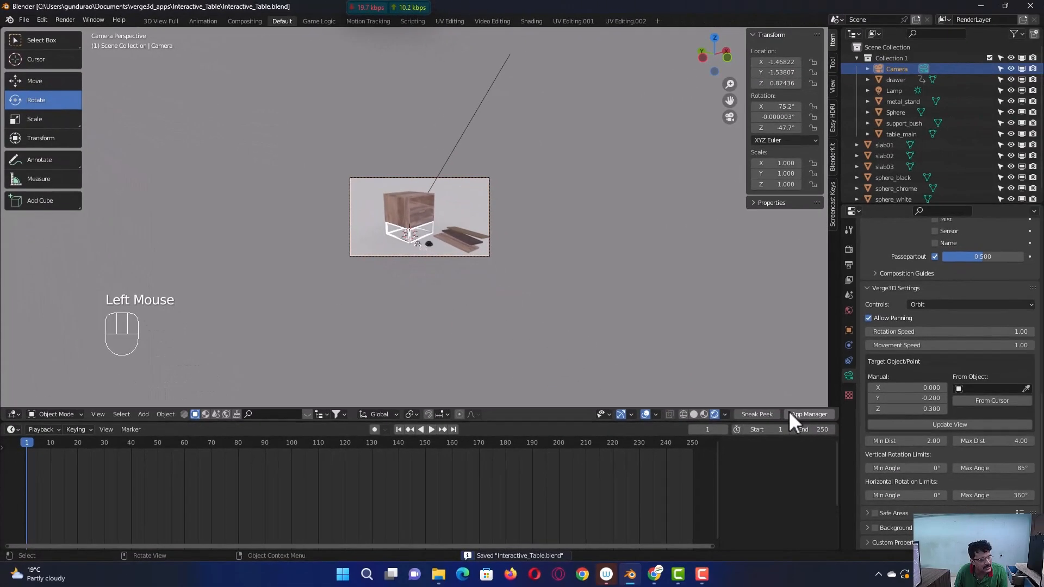
Step: Test the camera's maximum zoom-out distance and orbit around the table in a new Sneak Peek preview, and close the preview
click(757, 413)
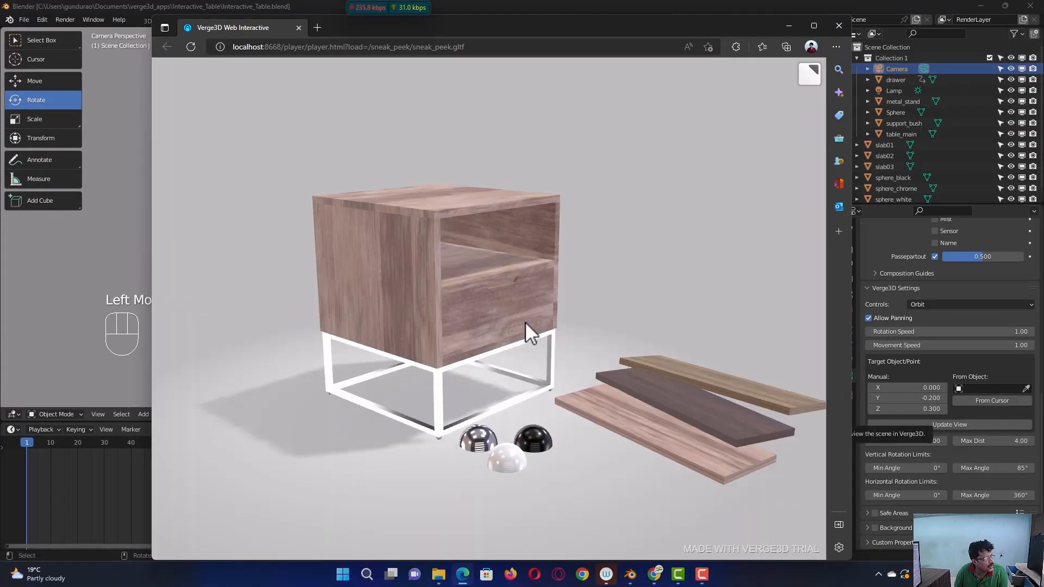
scroll(523, 317, down, 5)
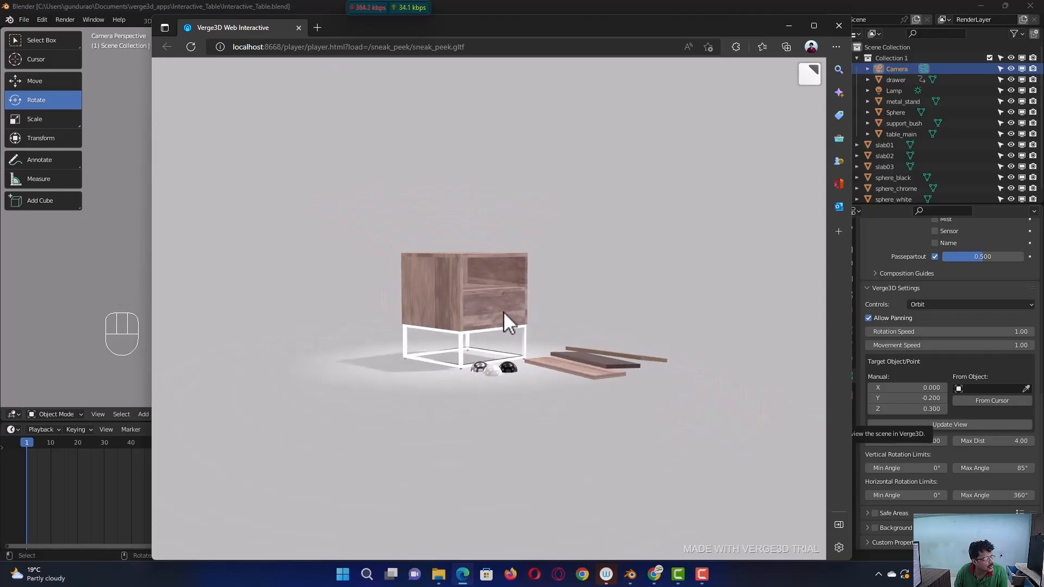
drag(512, 344, 531, 308)
drag(442, 292, 588, 262)
drag(537, 302, 504, 279)
click(950, 425)
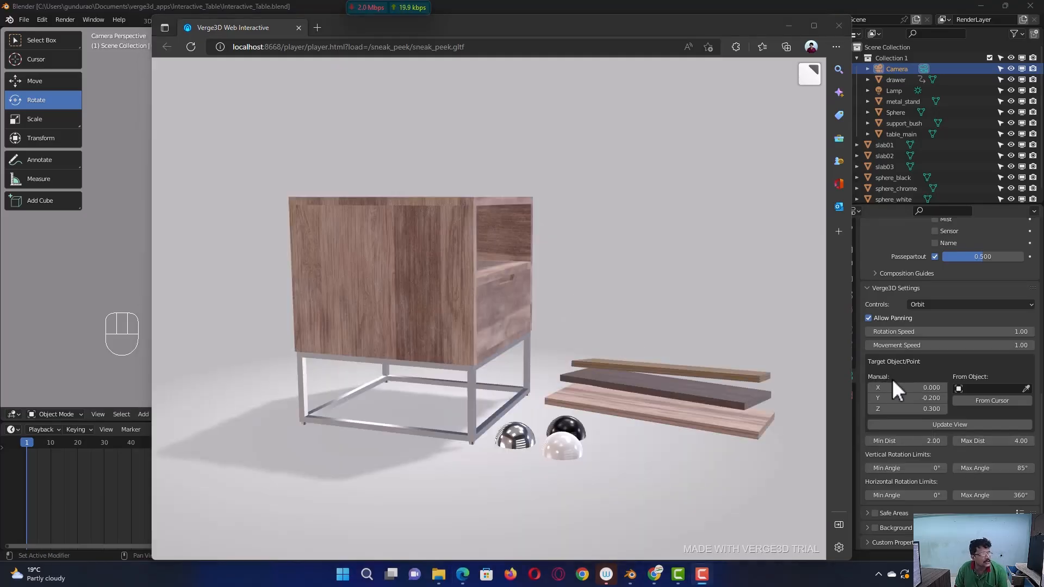
click(839, 22)
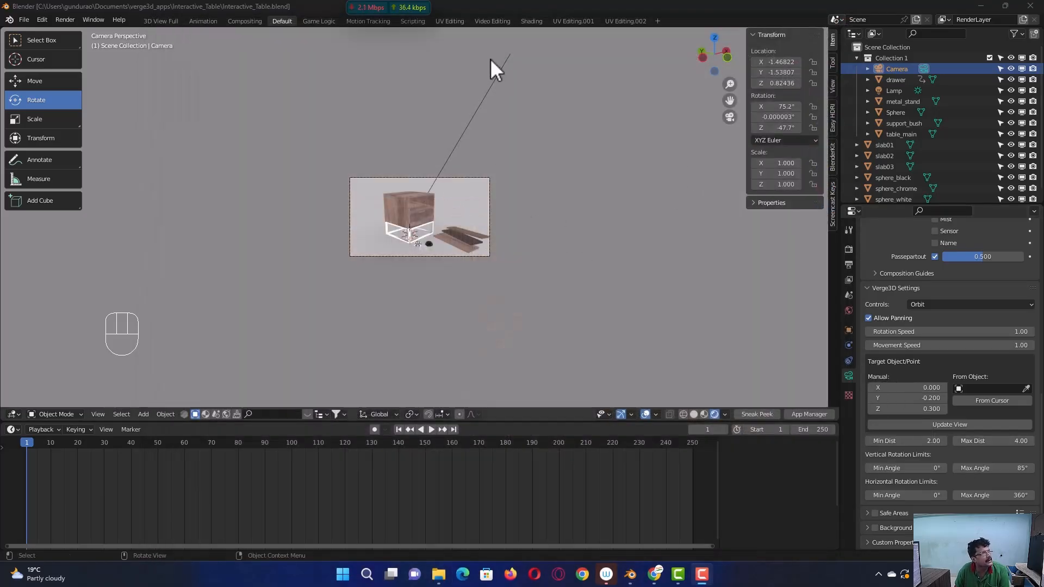
Step: Switch to the Shading workspace and select table_main to show the nodes of its wood_material_00 material
click(532, 22)
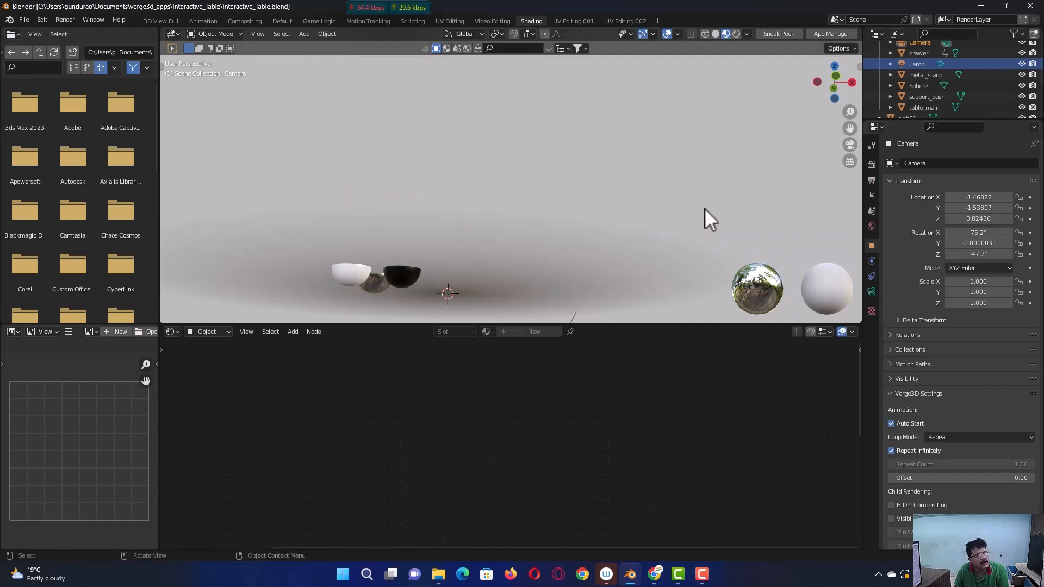
scroll(935, 90, down, 3)
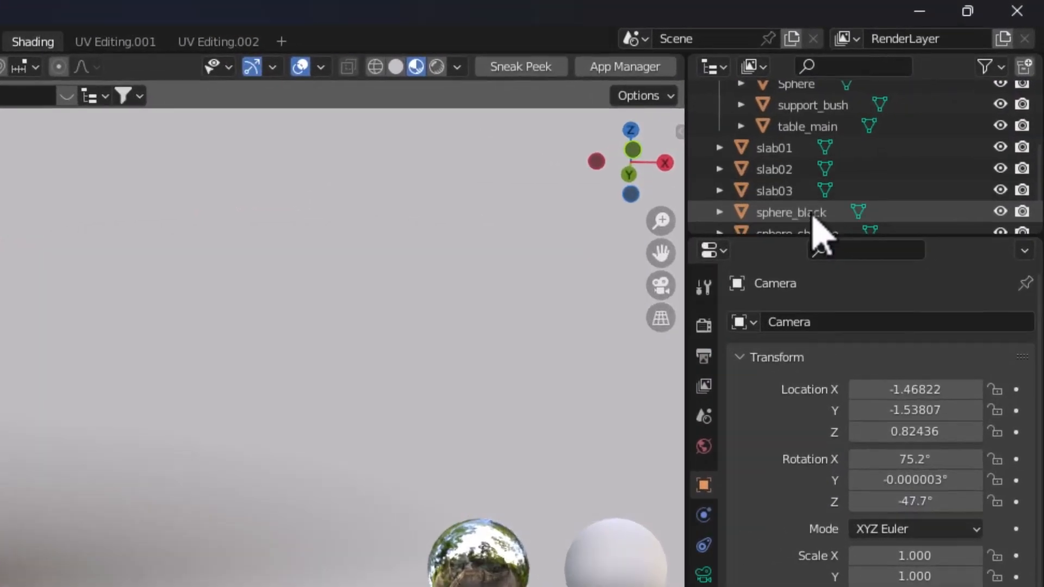
scroll(813, 217, up, 3)
click(786, 213)
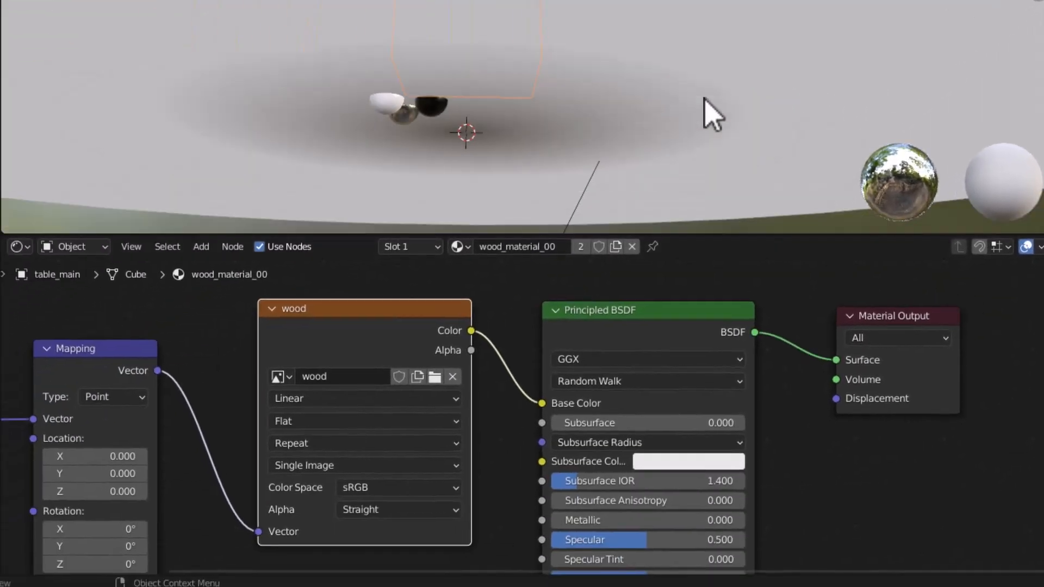
scroll(705, 99, up, 3)
scroll(587, 54, up, 5)
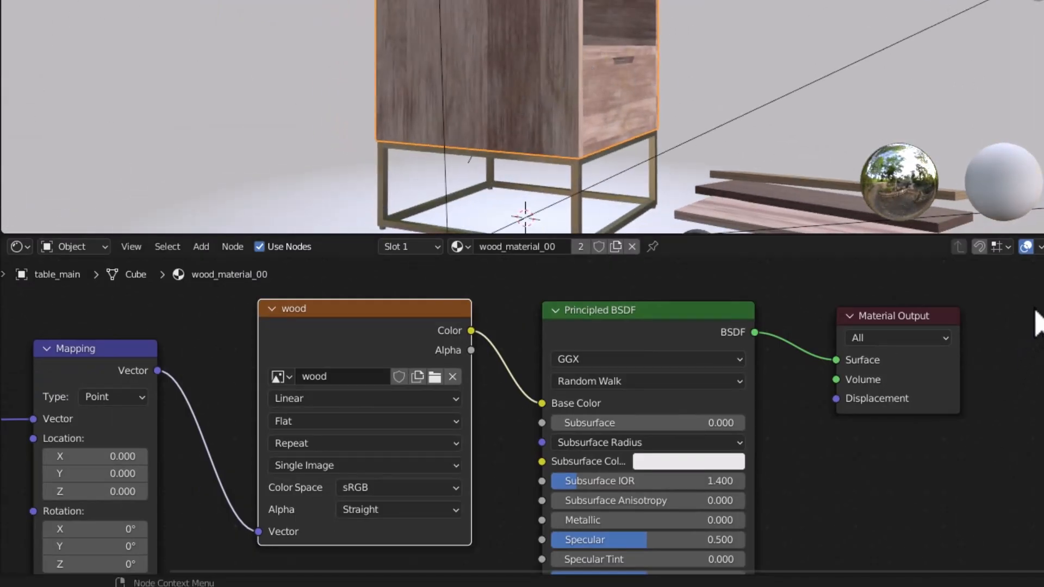
Step: Set the anisotropic filtering ratio of the wood image texture node to 8x in its Verge3D settings
click(1038, 272)
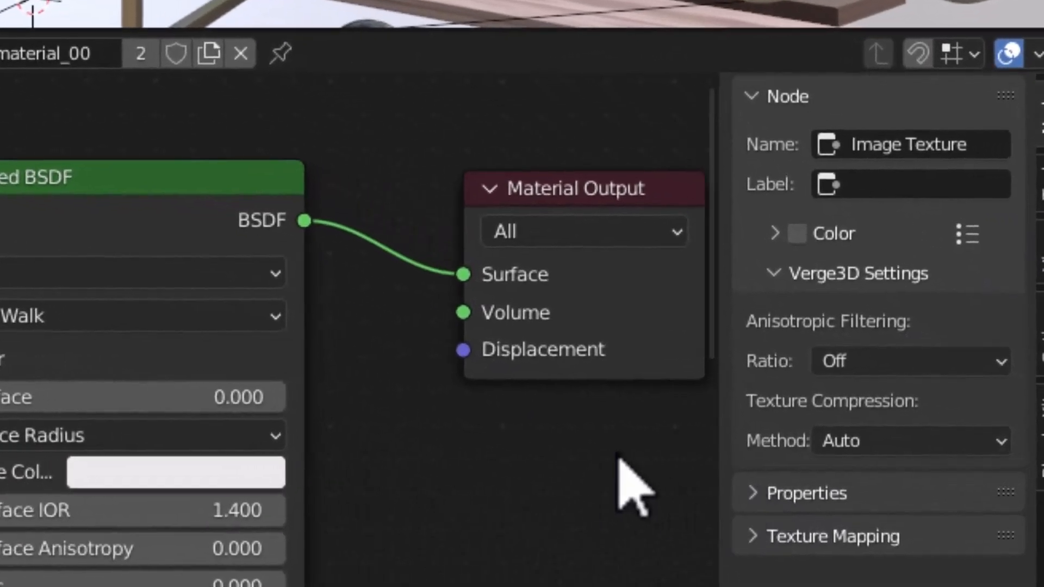
click(752, 492)
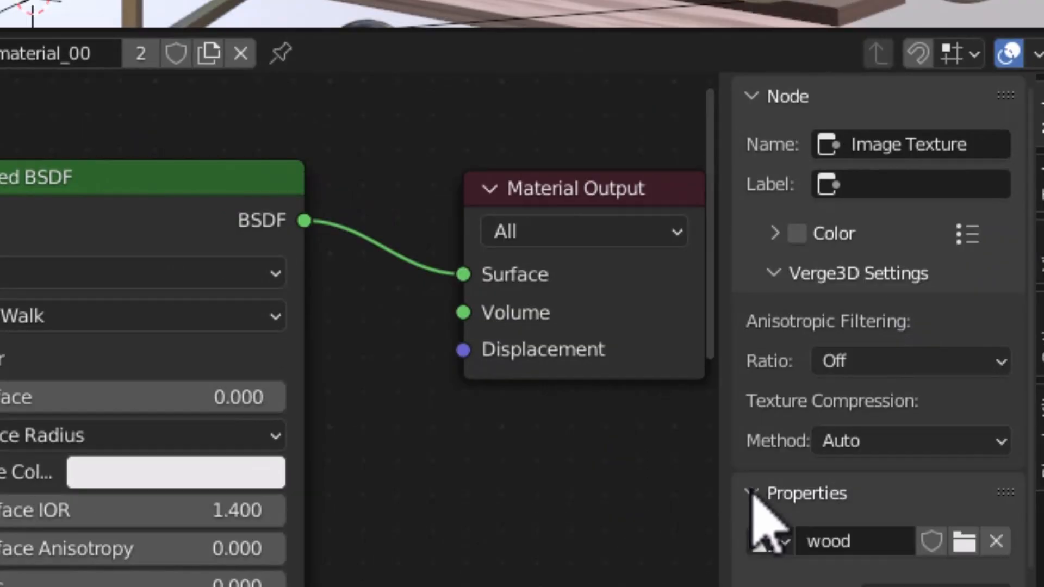
scroll(758, 516, down, 5)
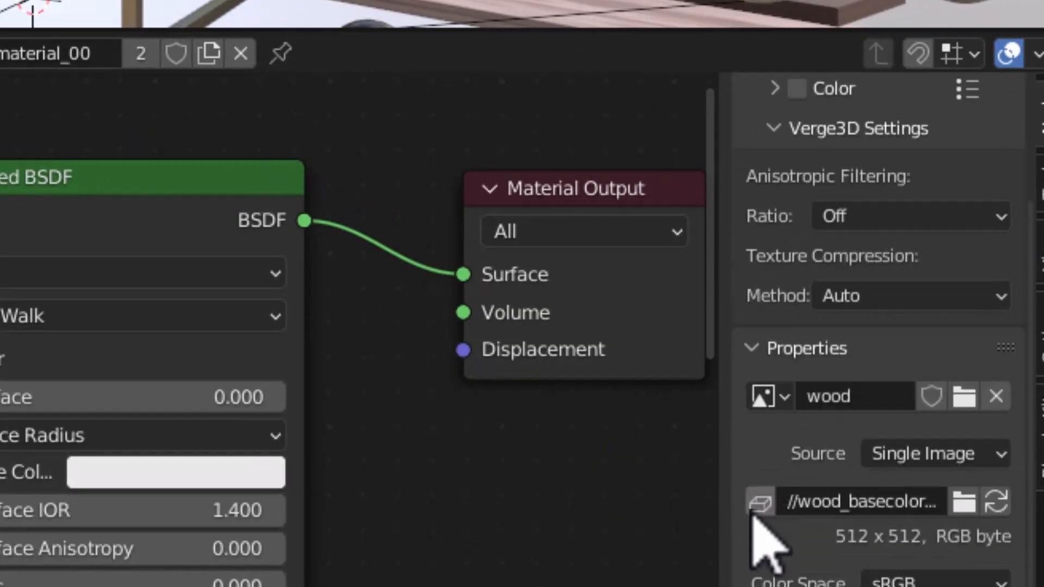
scroll(760, 516, up, 5)
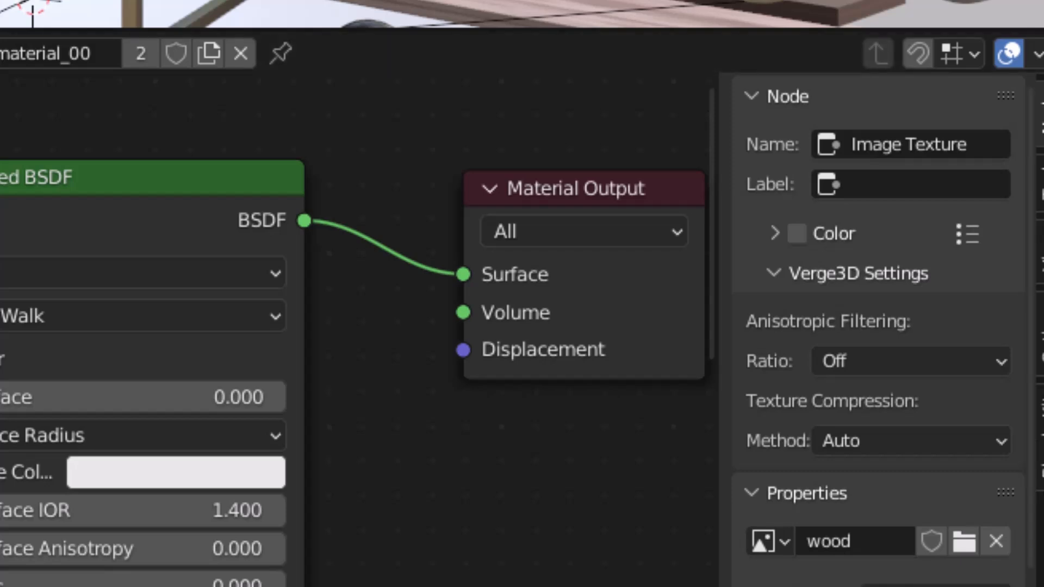
click(775, 274)
click(775, 275)
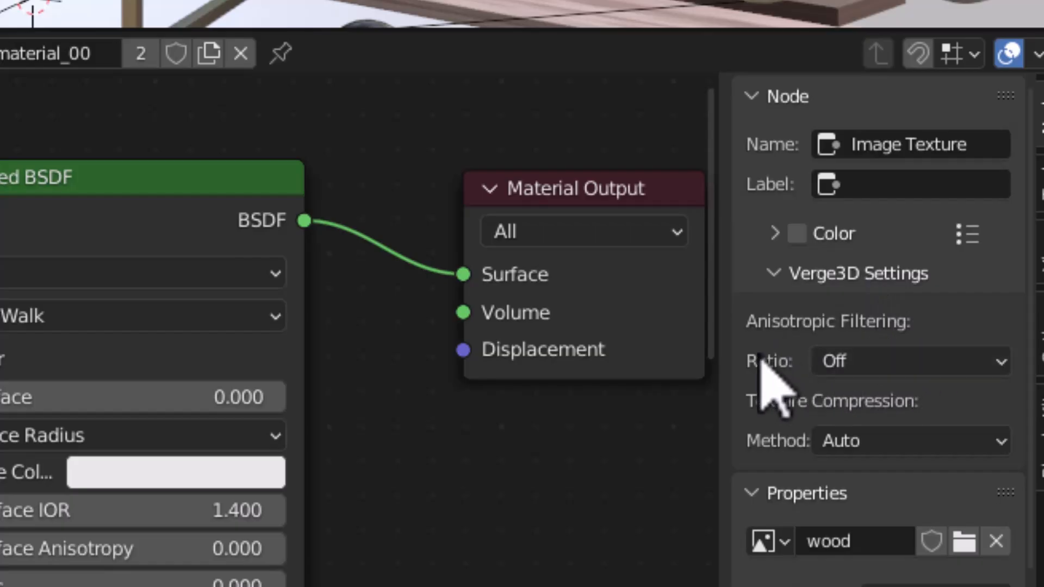
click(857, 360)
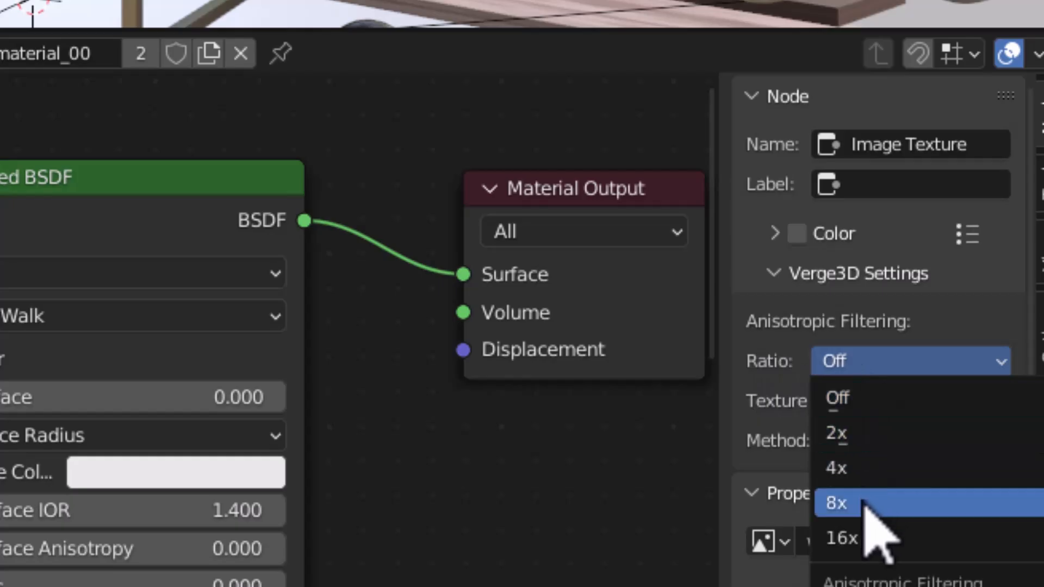
click(872, 522)
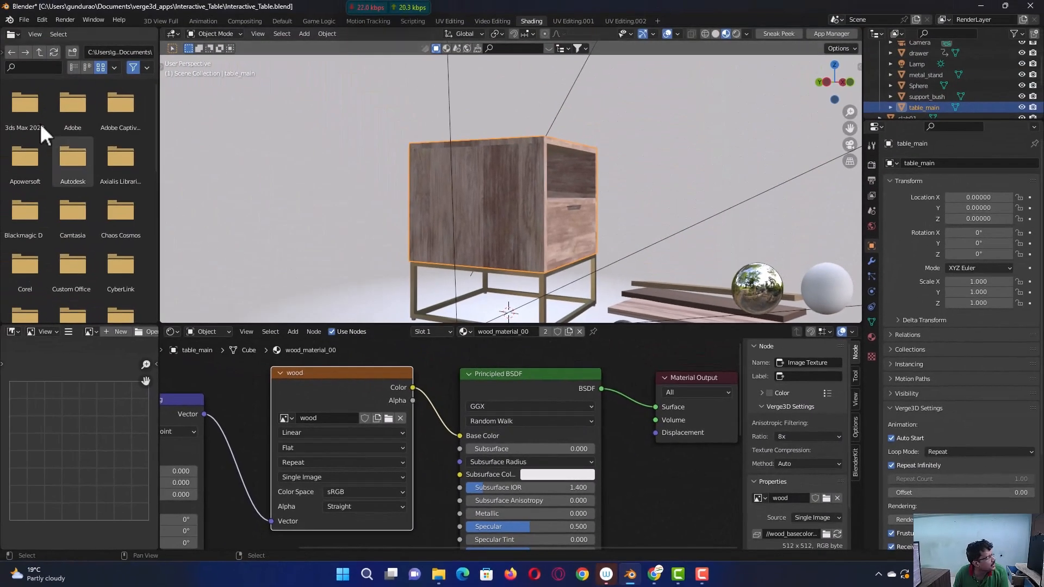
Step: Save the Blender file and return to the Default workspace
click(25, 21)
click(48, 91)
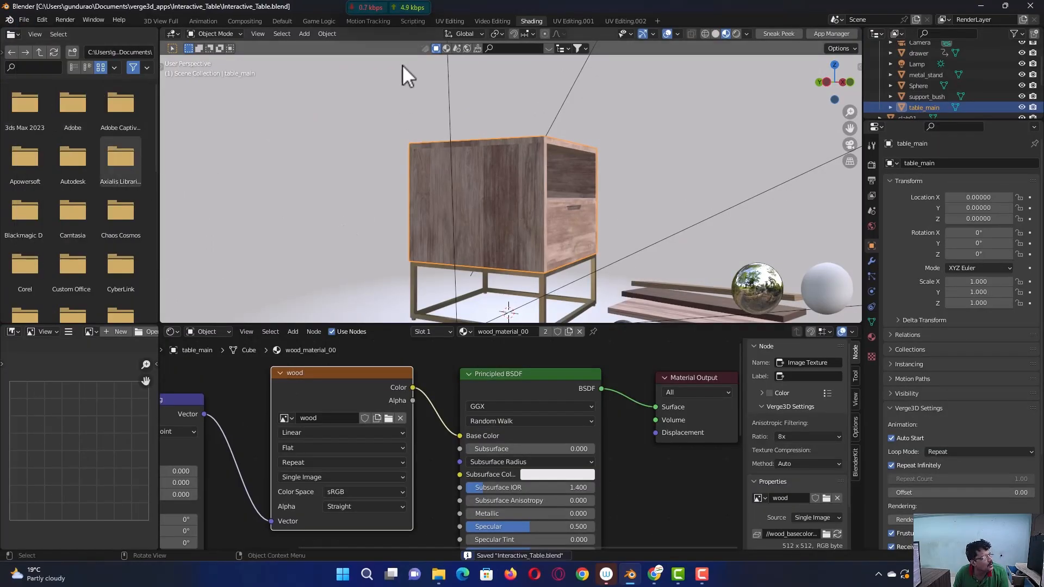
click(282, 20)
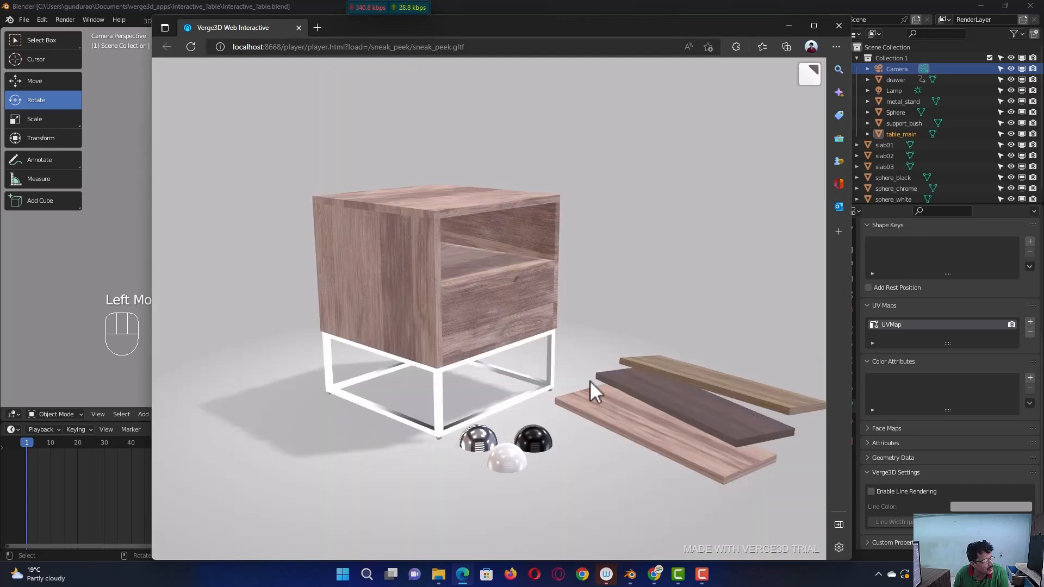
Step: Orbit around the table in a new Sneak Peek preview to examine its filtered wood texture, and close the preview
drag(565, 341, 633, 298)
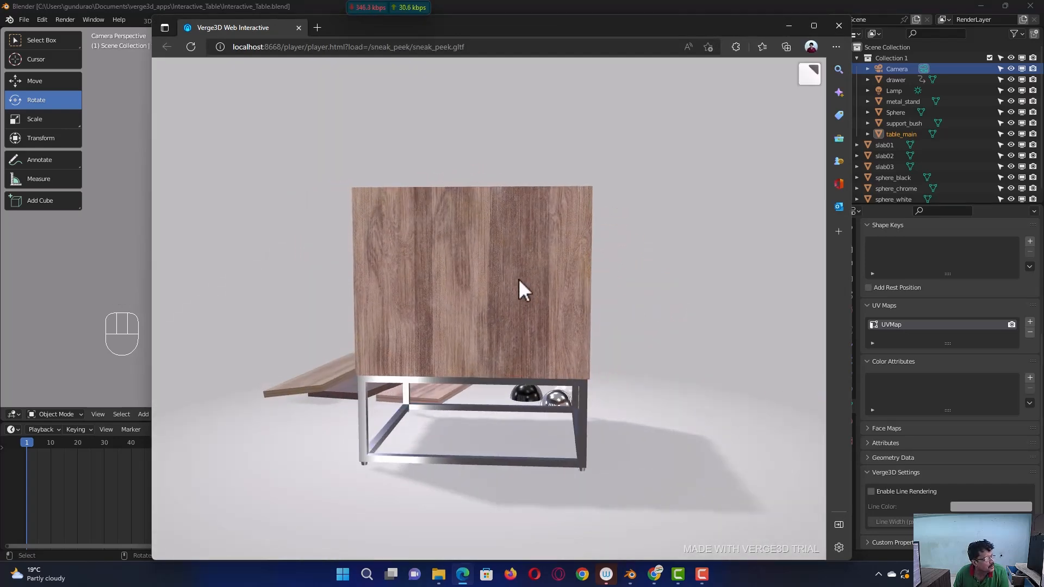
drag(521, 289, 485, 292)
drag(588, 308, 622, 201)
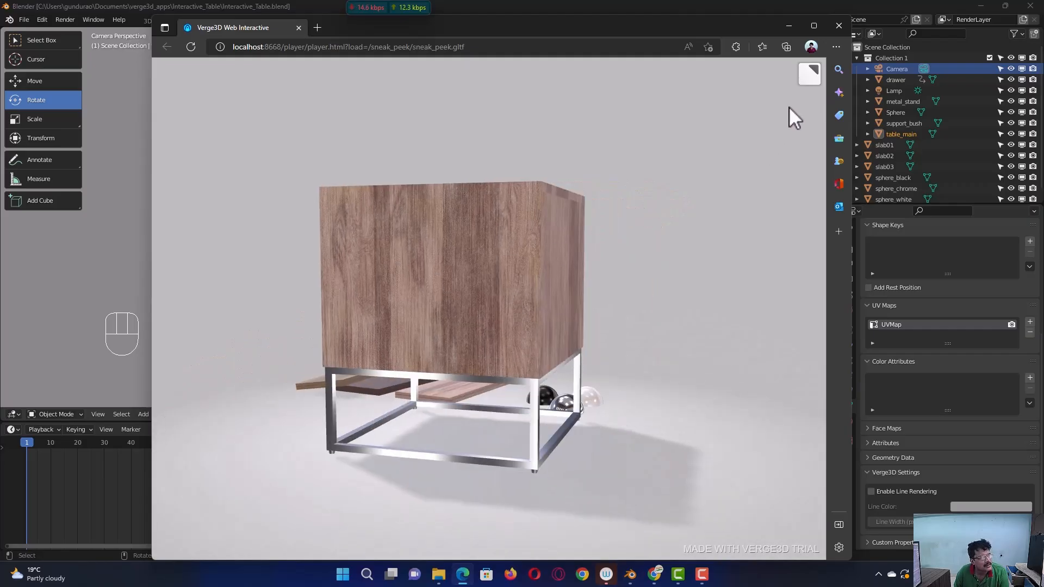
click(838, 26)
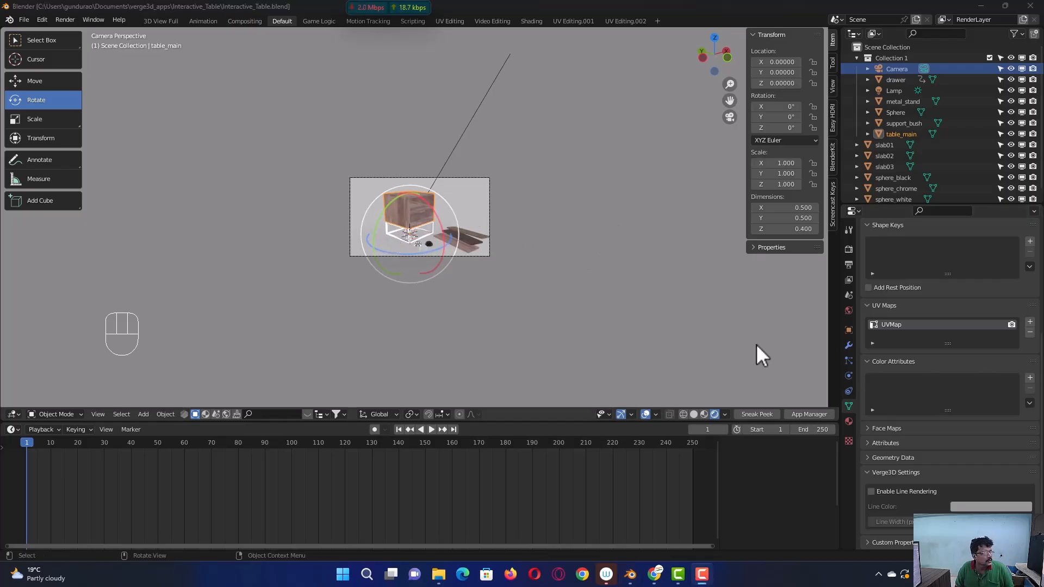
scroll(598, 282, up, 2)
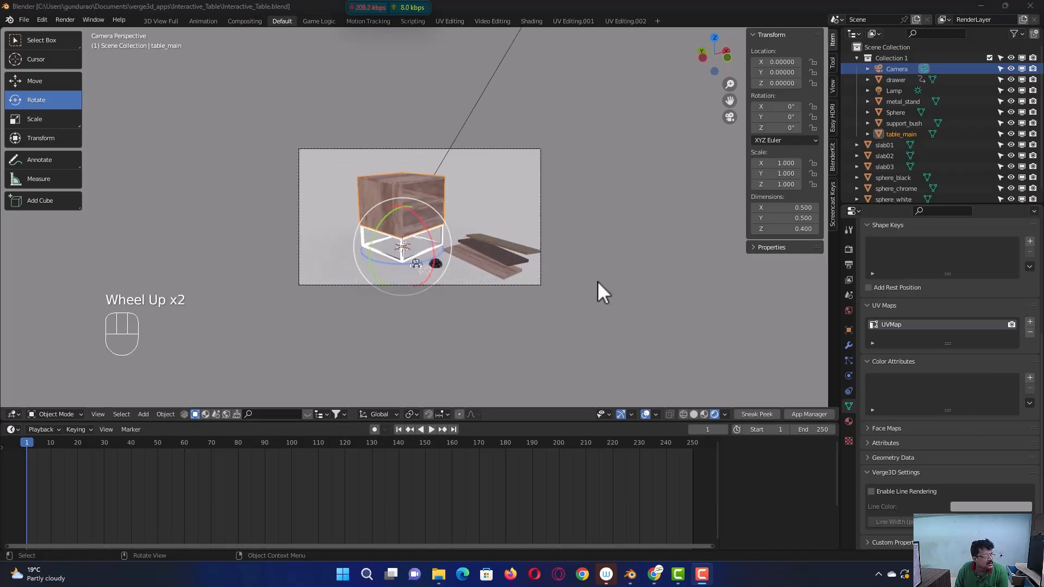
scroll(565, 271, up, 1)
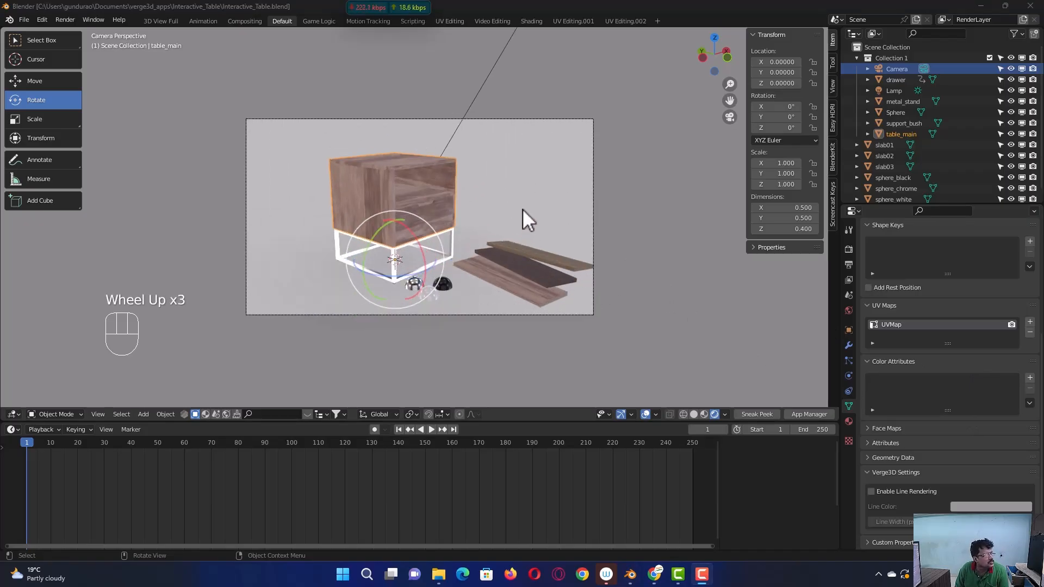
mouse_move(523, 210)
middle_down()
mouse_move(505, 220)
mouse_move(517, 217)
middle_up()
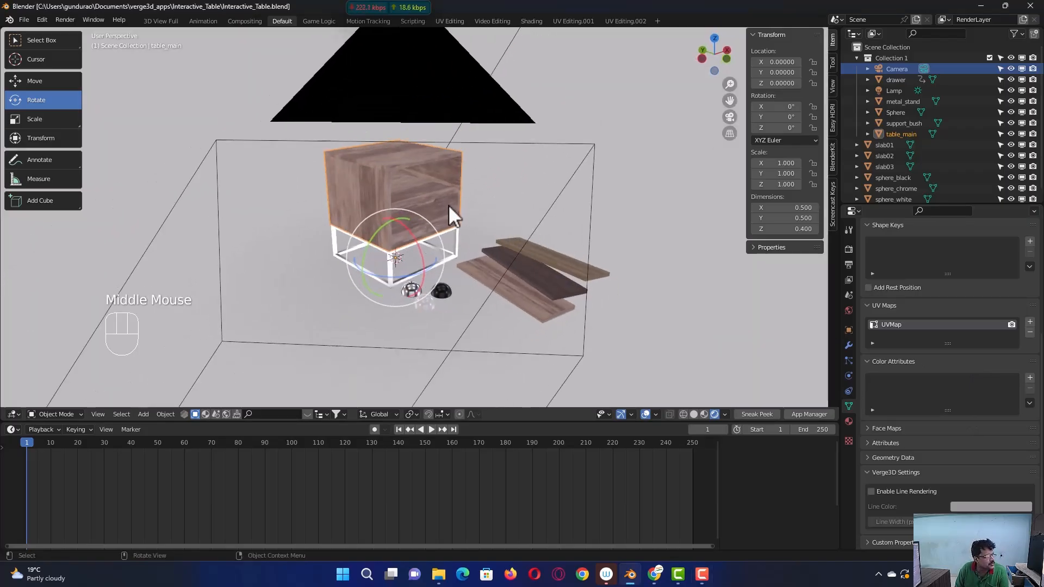
click(424, 166)
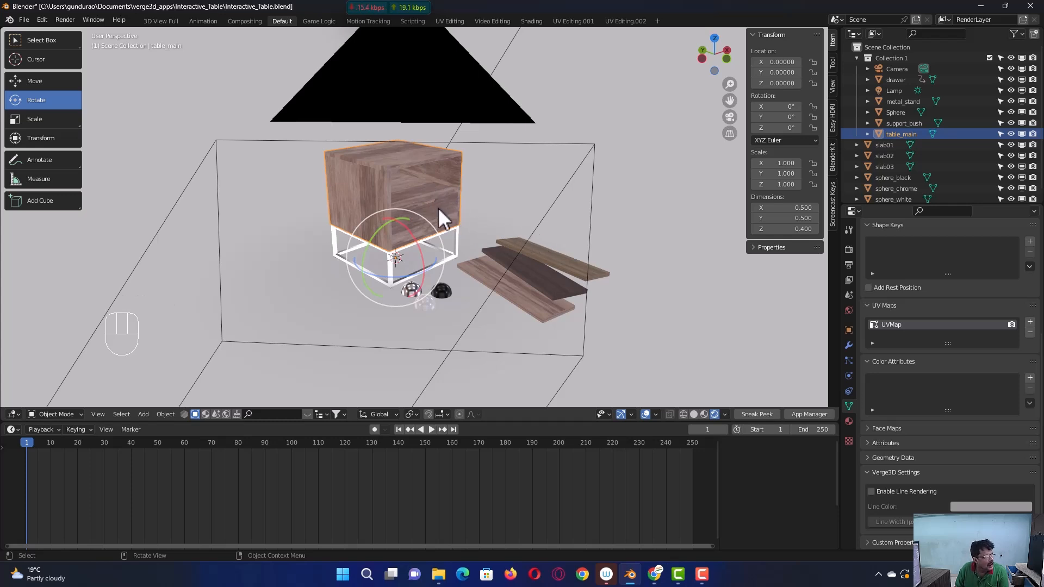
middle_drag(567, 229, 489, 227)
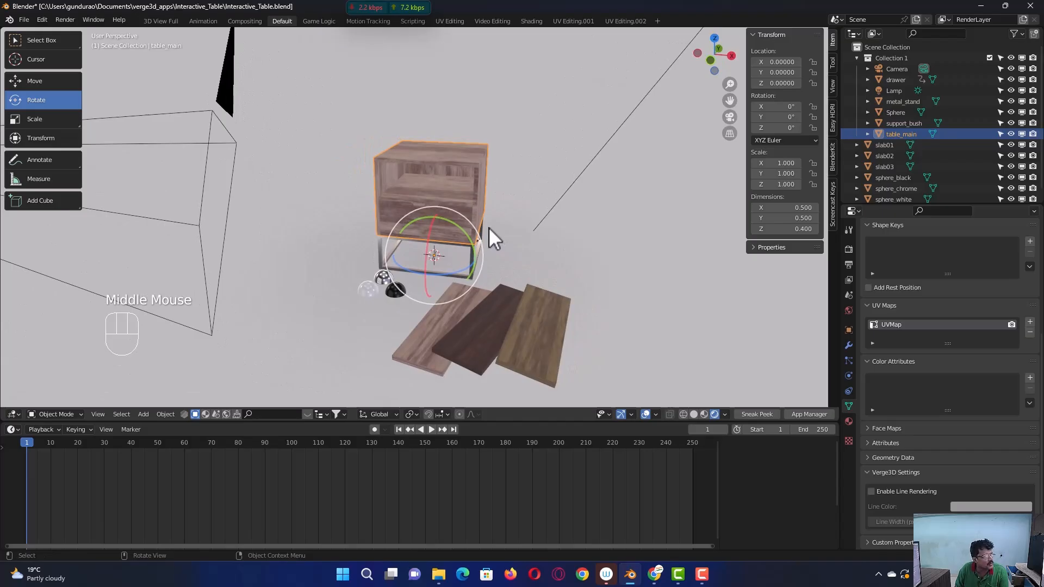
Step: Open the Interactive Table app's project folder from the Verge3D App Manager and reposition the folder window
click(809, 414)
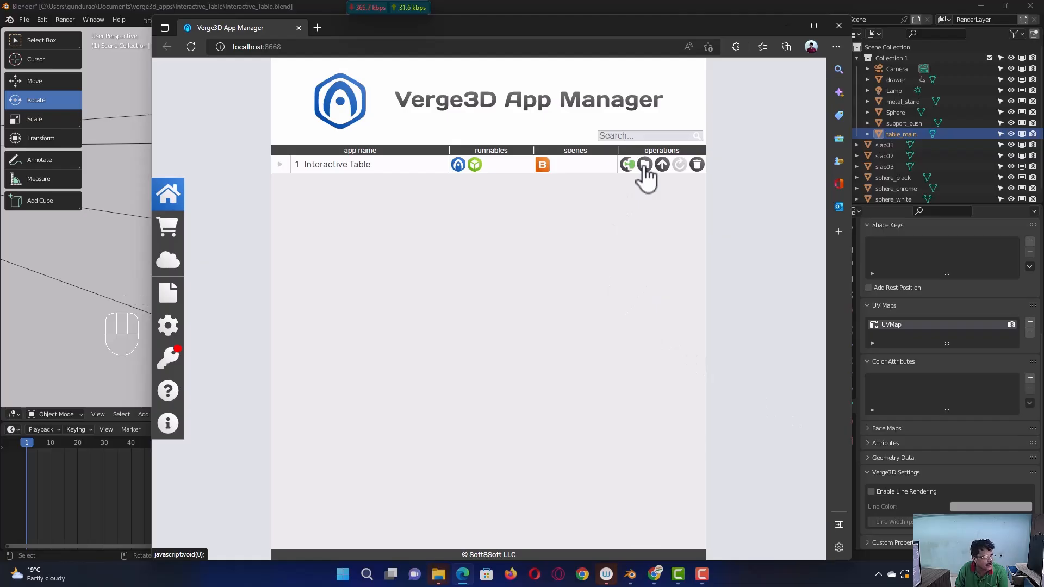
click(644, 166)
drag(475, 172, 510, 123)
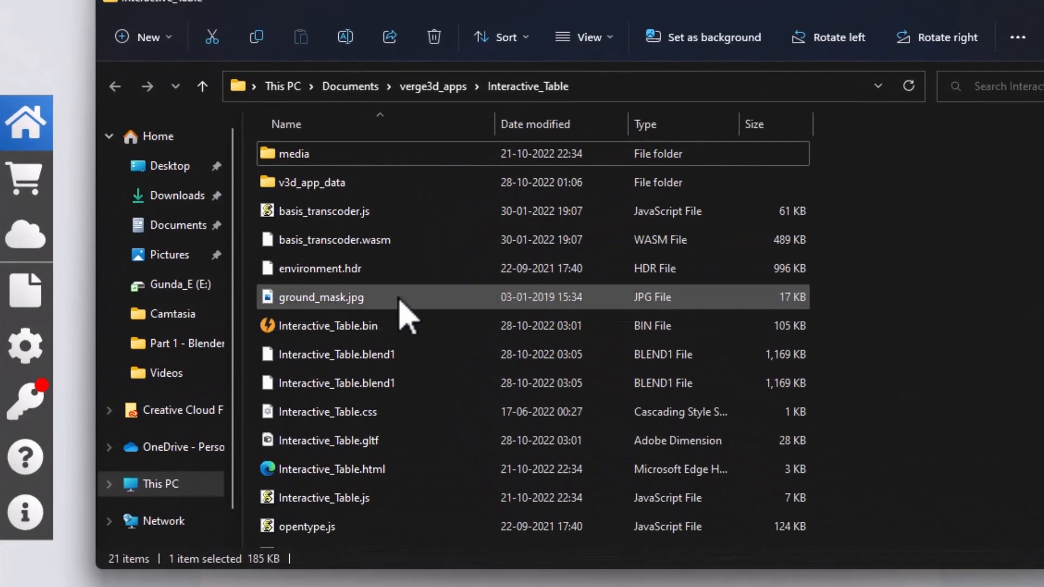
Step: Examine the project folder's files and their sizes, including ground_mask.jpg, Interactive_Table.gltf and the wood base color images
click(400, 300)
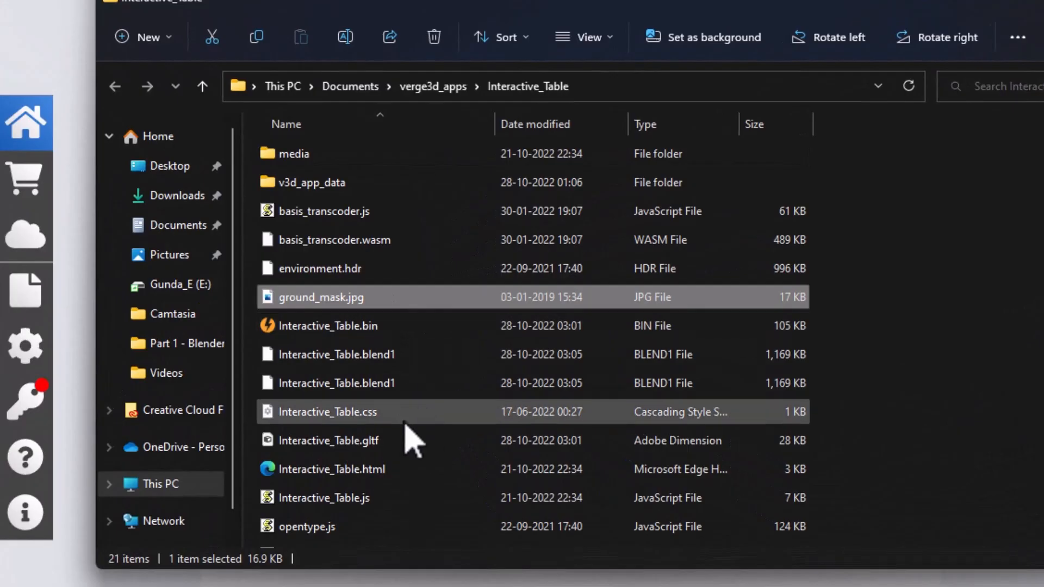
click(373, 446)
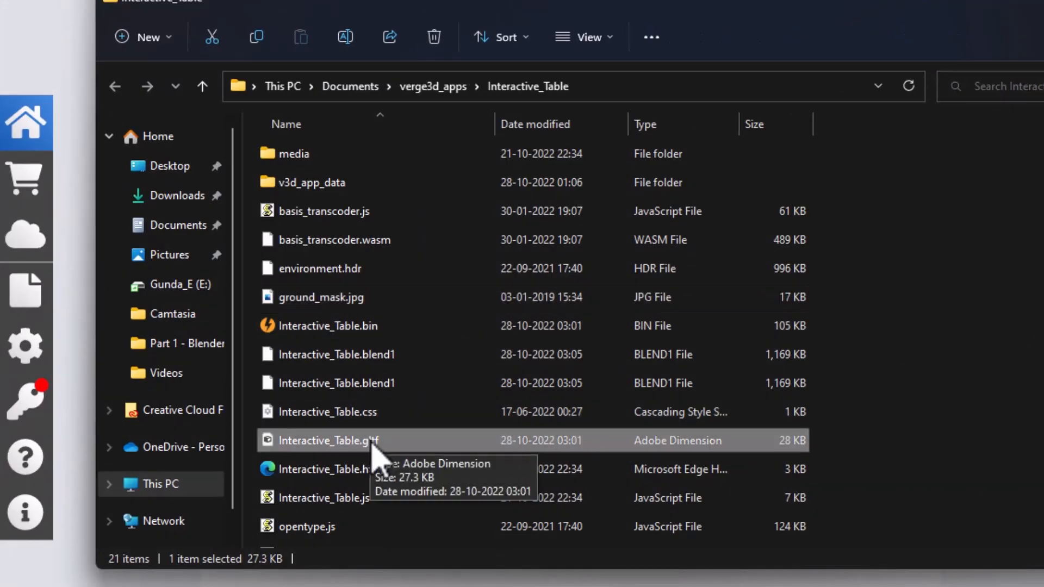
scroll(375, 449, down, 2)
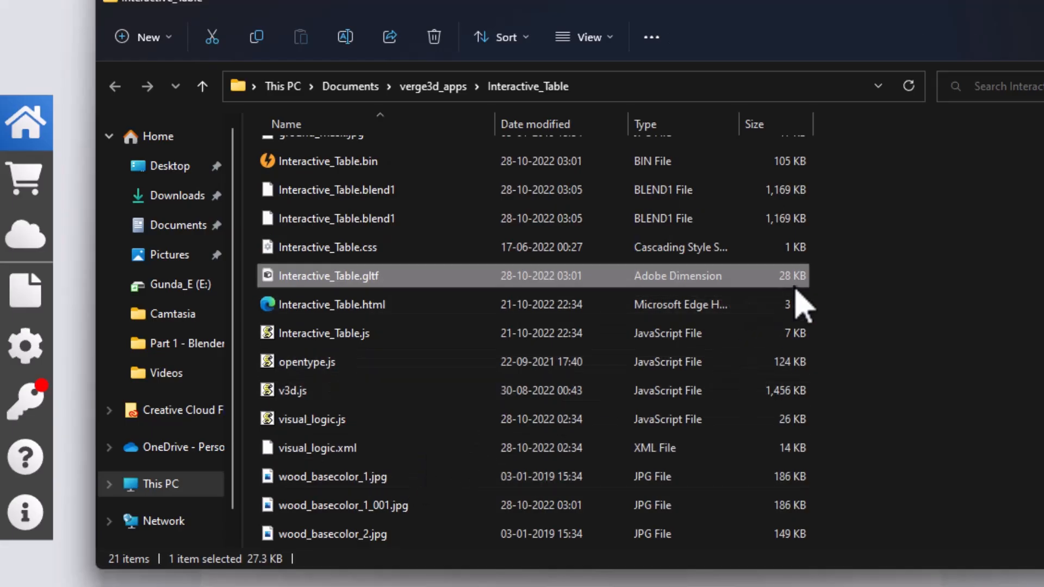
scroll(818, 314, up, 2)
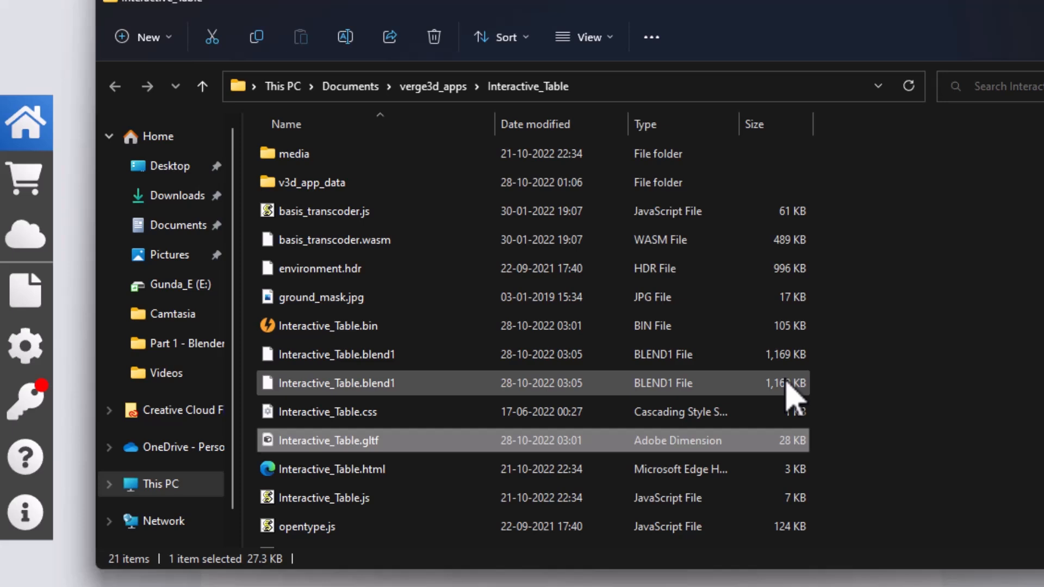
Step: Compare the file sizes of Interactive_Table.bin and Interactive_Table.gltf in the project folder
click(435, 330)
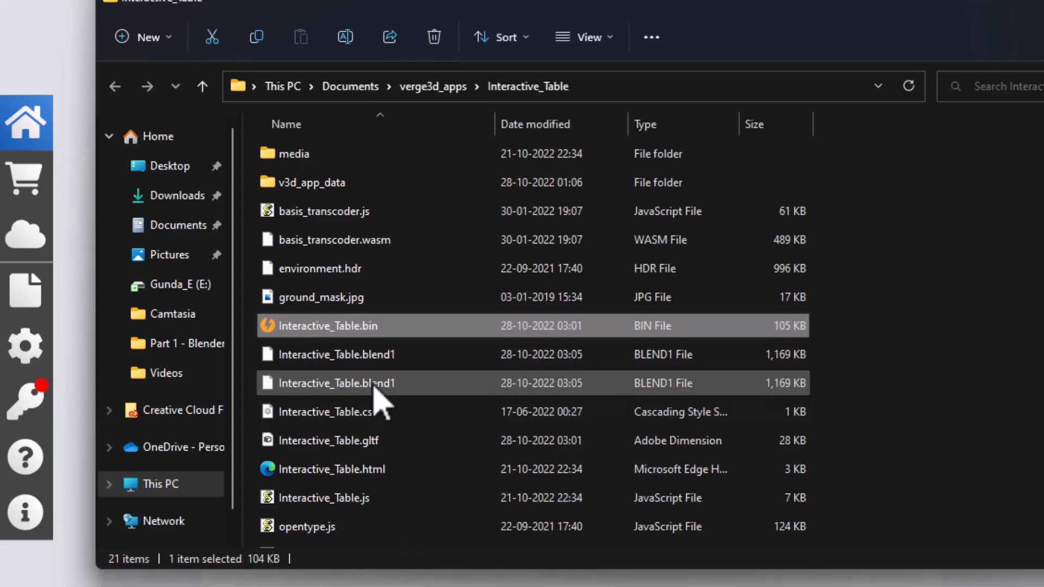
mouse_move(374, 384)
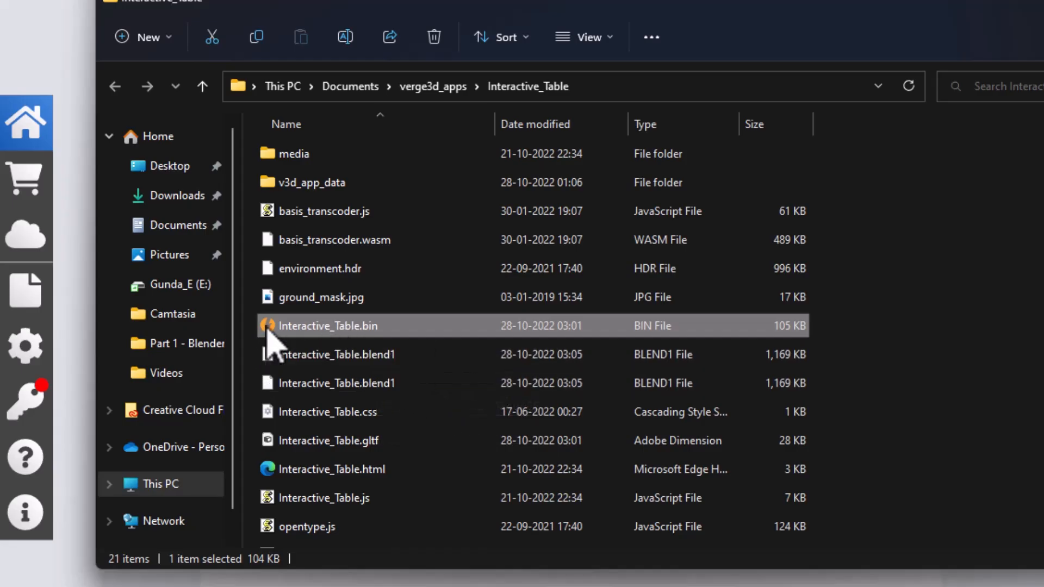
click(271, 446)
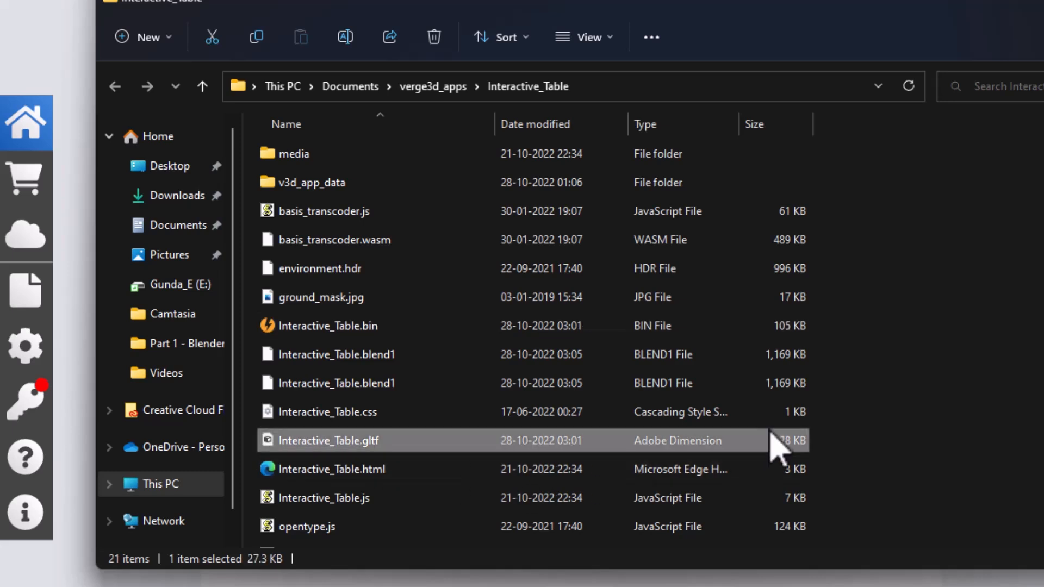
click(291, 331)
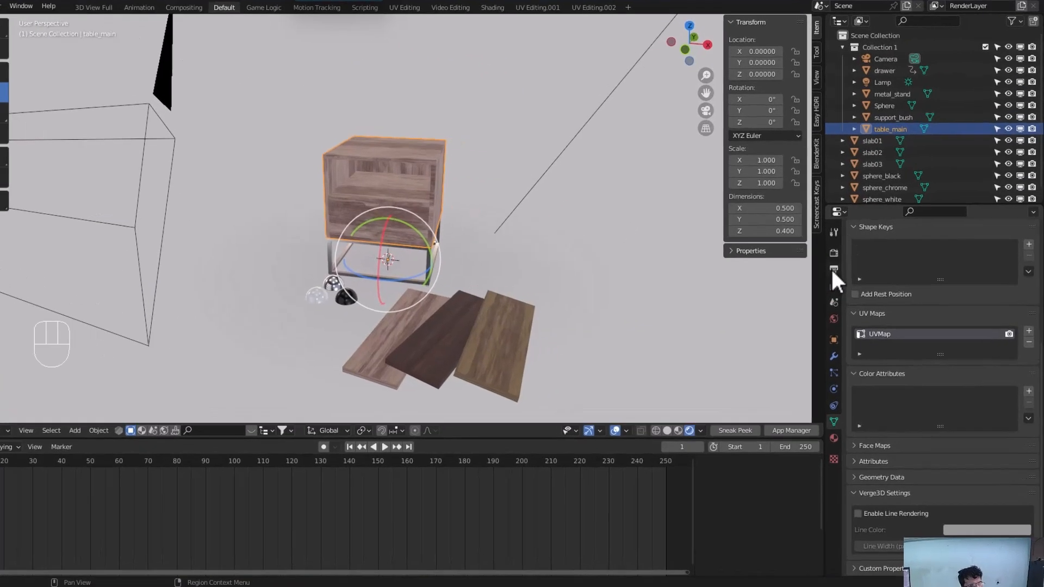
Step: Switch to Blender and enable LZMA Compression in the scene's Verge3D render settings
click(849, 265)
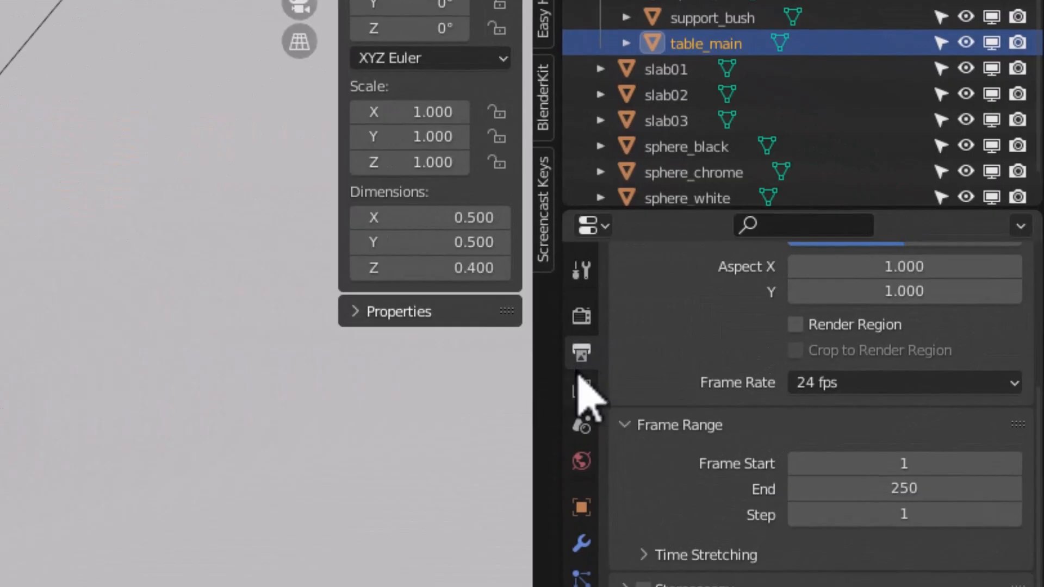
click(581, 318)
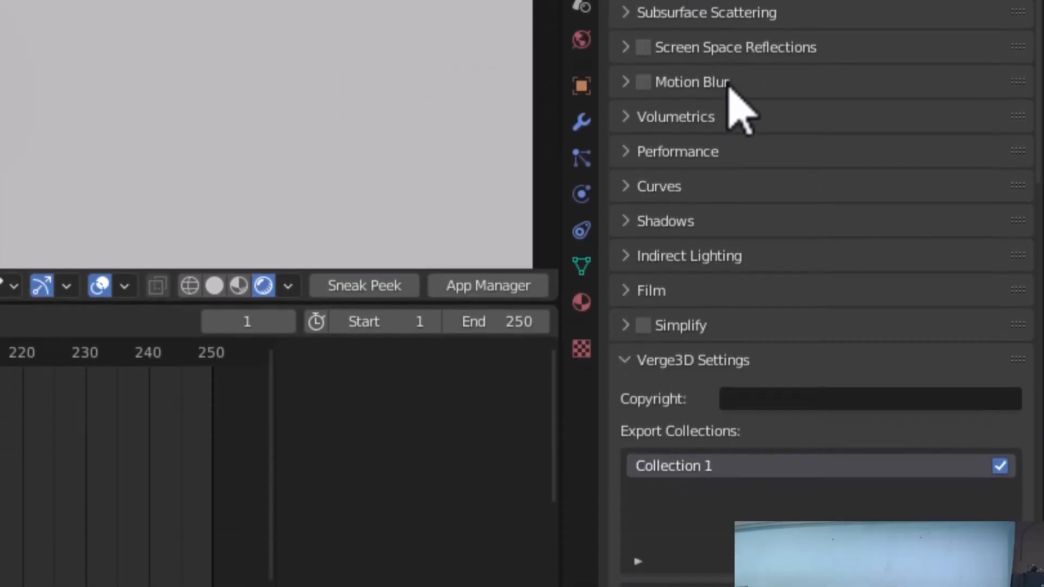
click(629, 361)
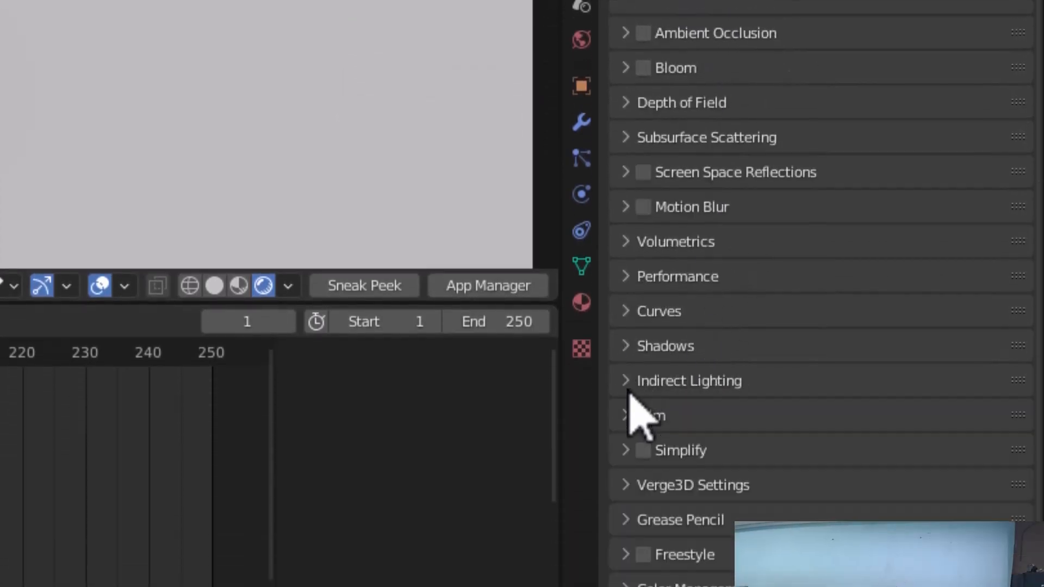
click(647, 484)
scroll(718, 443, down, 12)
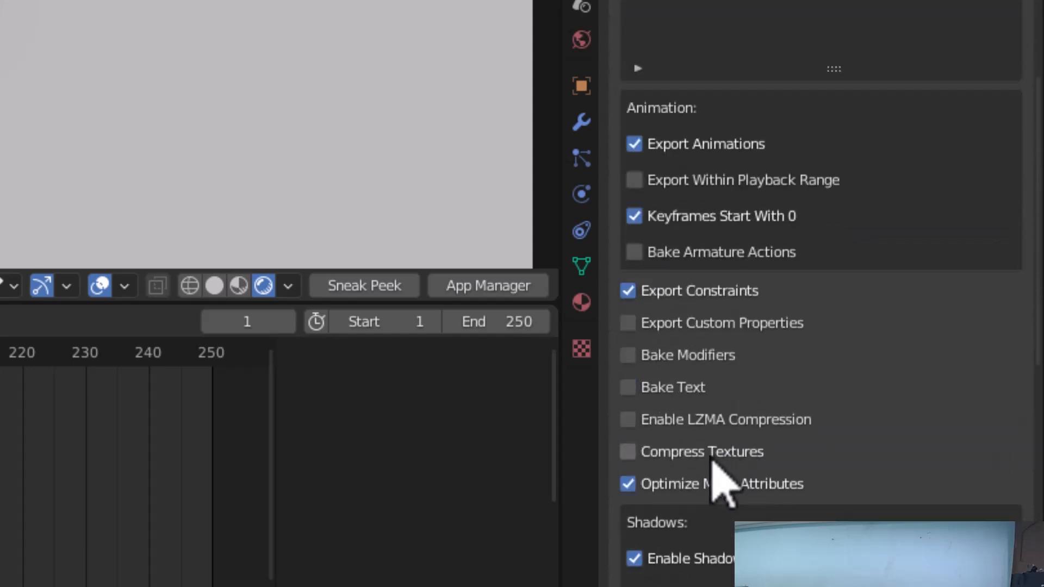
scroll(752, 356, down, 2)
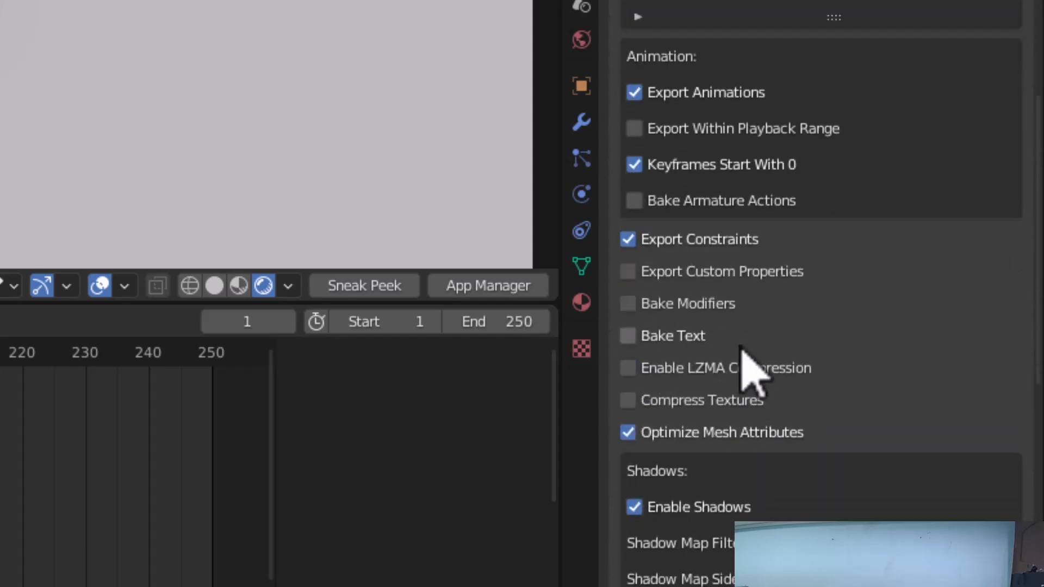
click(629, 368)
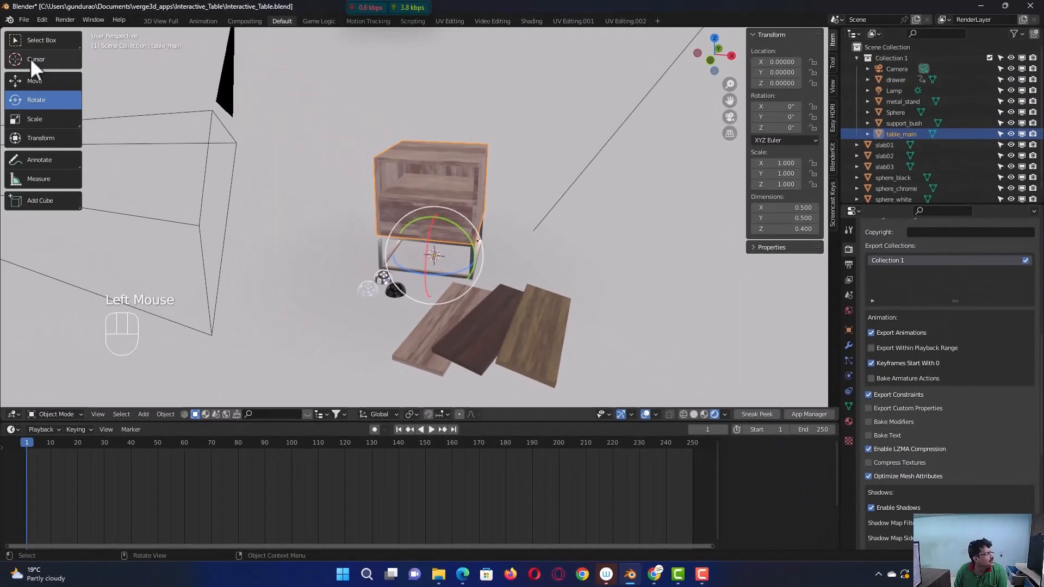
Step: Save the Blender file and export the scene as Verge3D glTF to Interactive_Table.gltf in the project folder
click(24, 20)
click(38, 89)
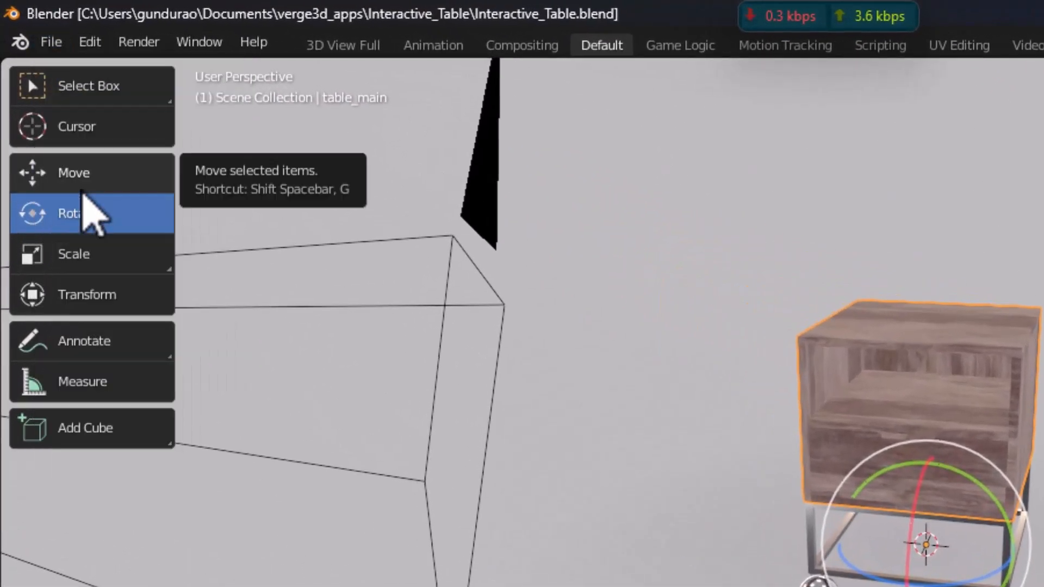
click(47, 44)
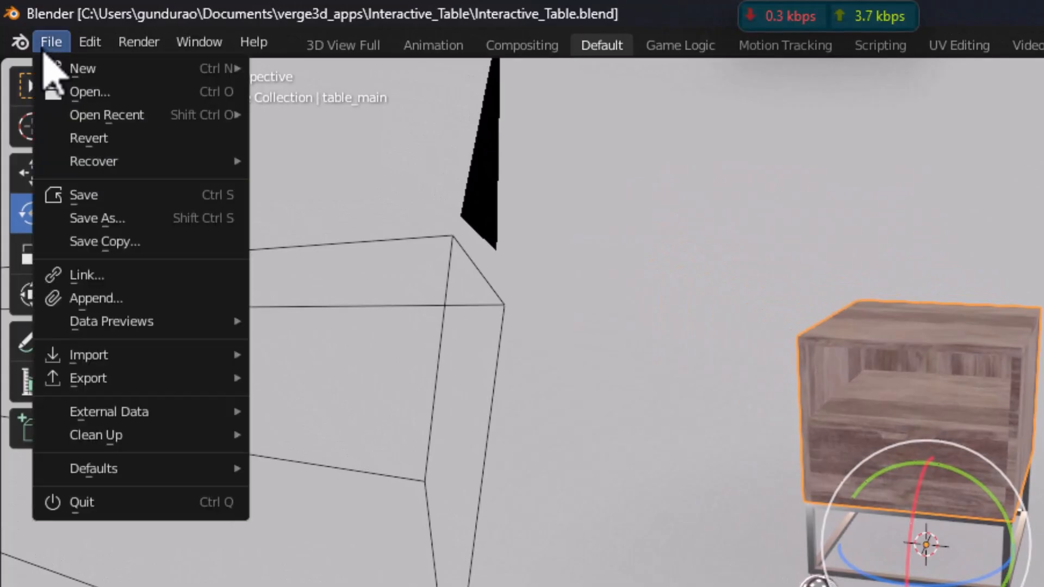
mouse_move(98, 380)
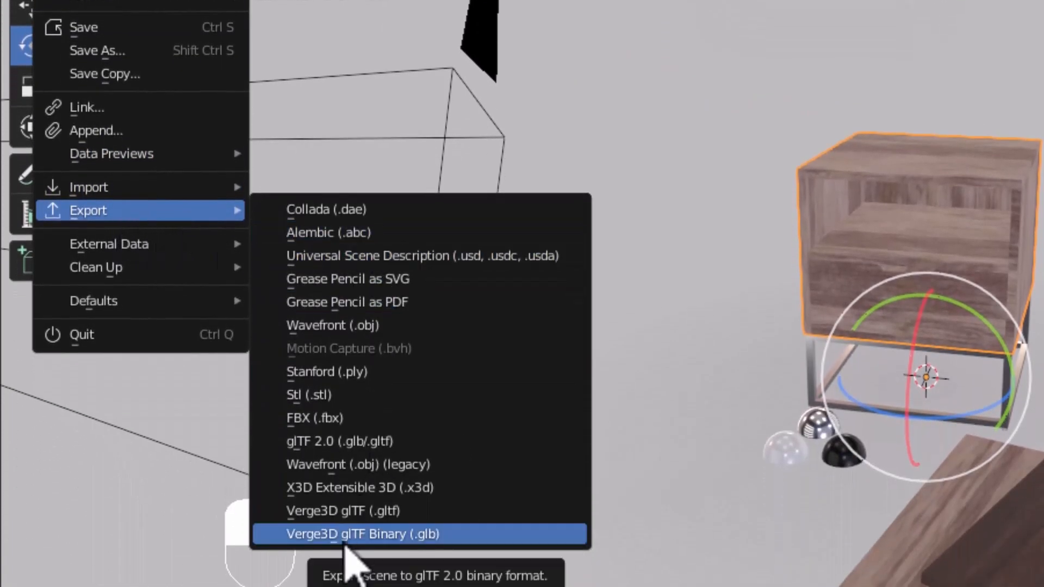
click(351, 513)
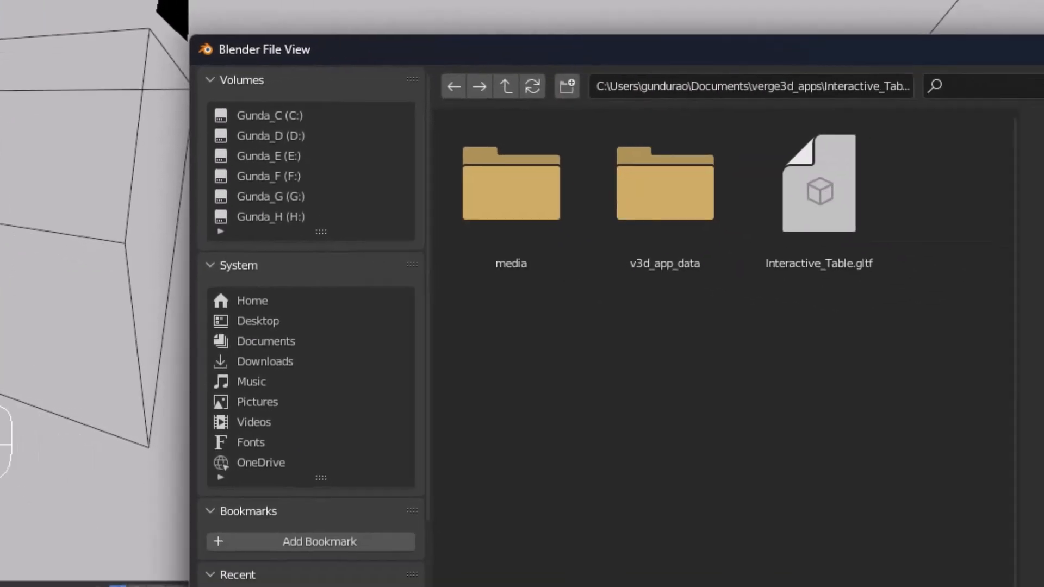
click(768, 566)
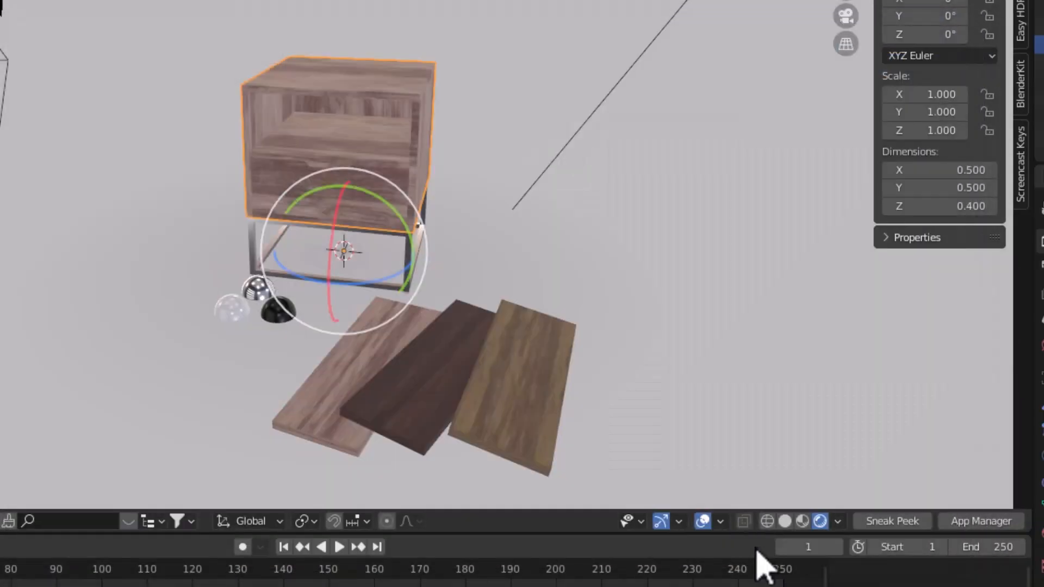
Step: Open the Interactive Table app's Puzzles editor from the Verge3D App Manager and show the init workspace
click(973, 522)
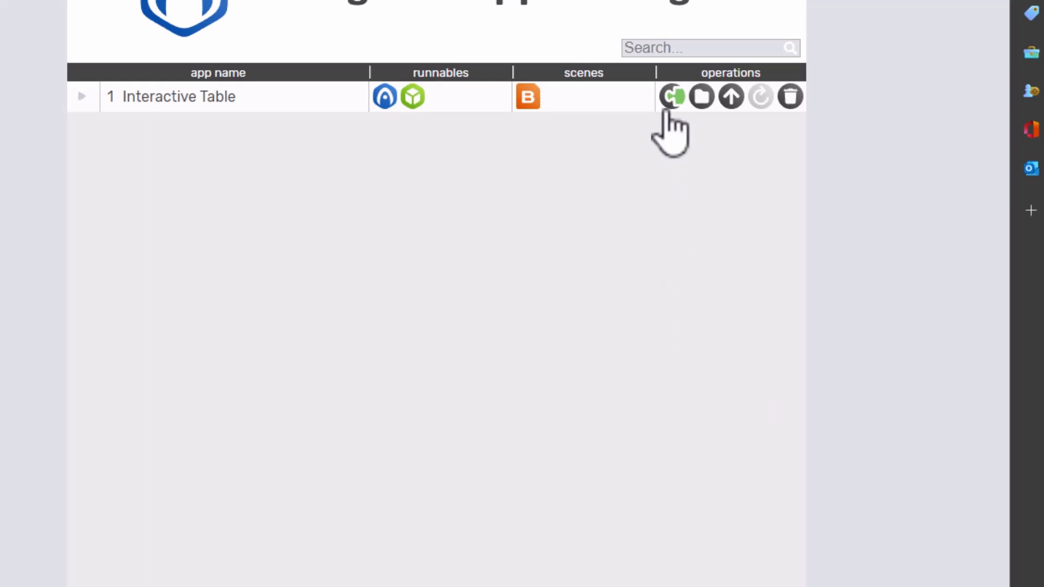
click(670, 100)
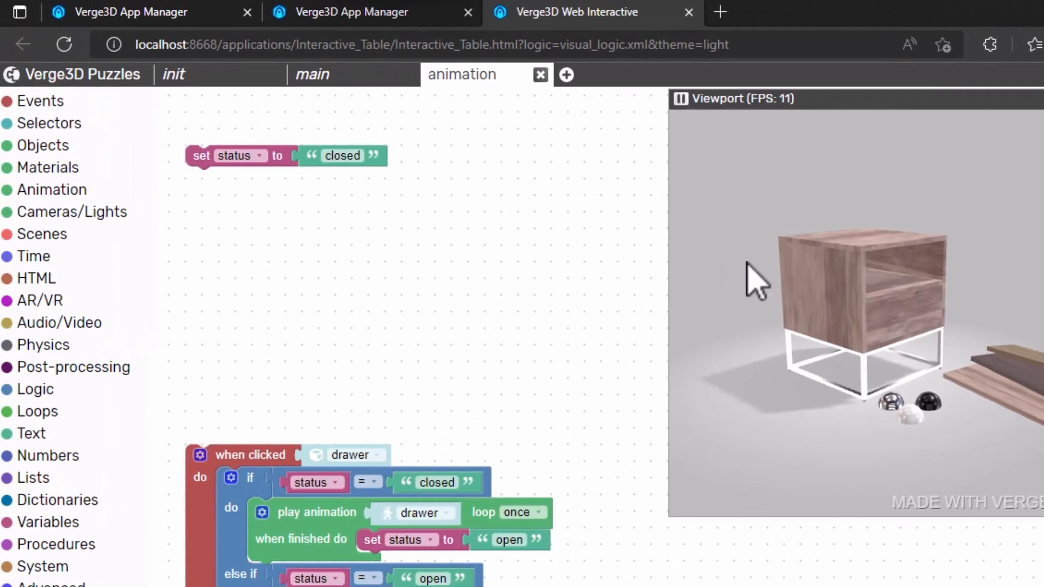
click(181, 76)
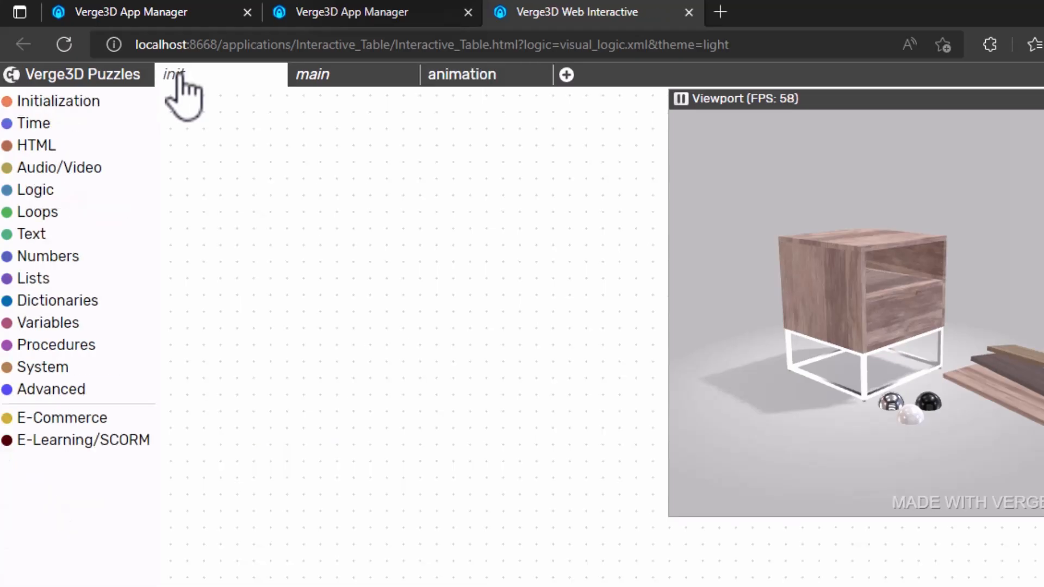
Step: Add a configure application puzzle with compressed assets enabled to the init workspace, and save and run the puzzles
click(60, 101)
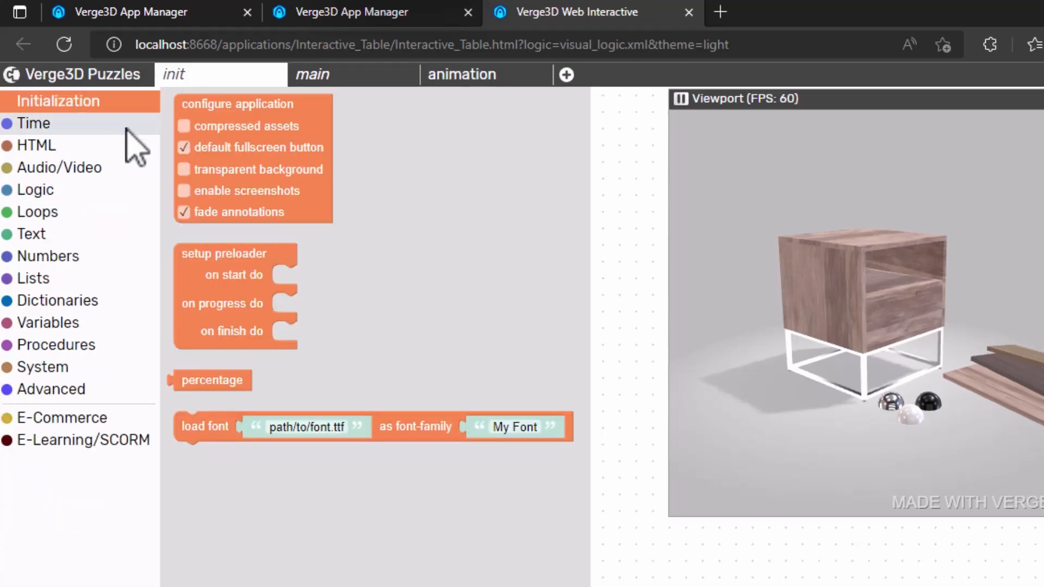
drag(245, 108, 333, 179)
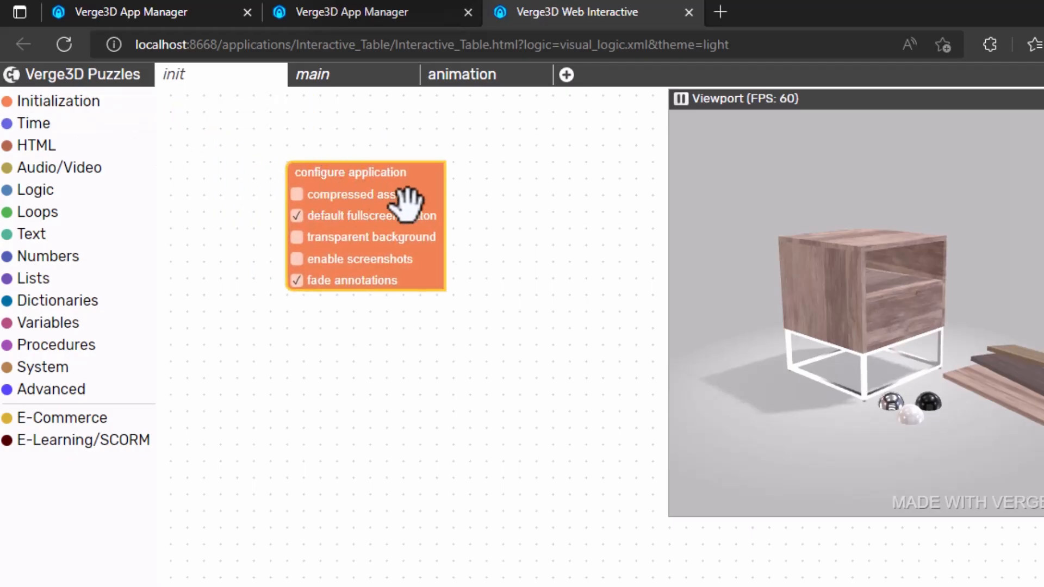
click(297, 195)
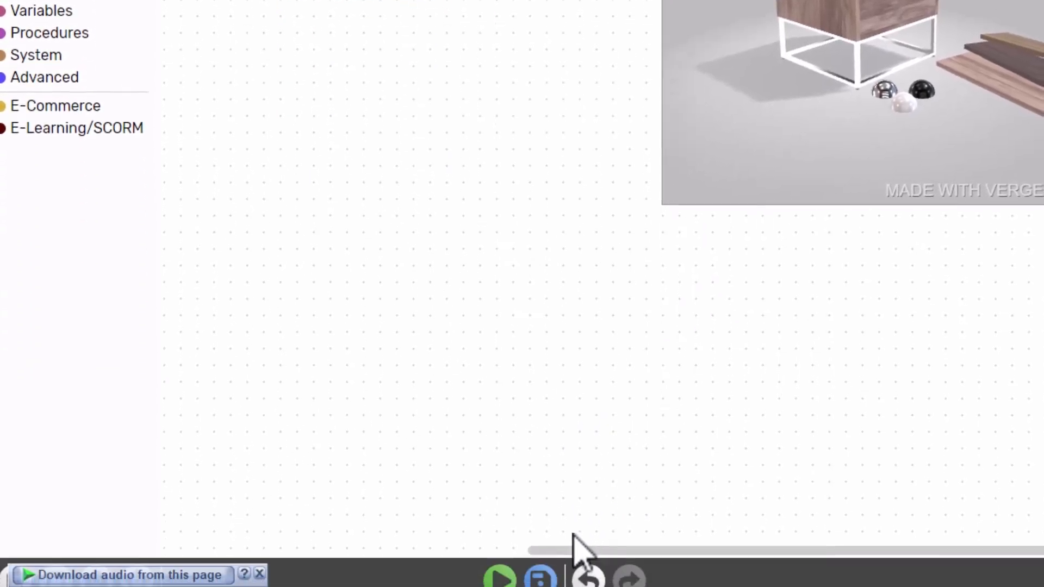
click(541, 562)
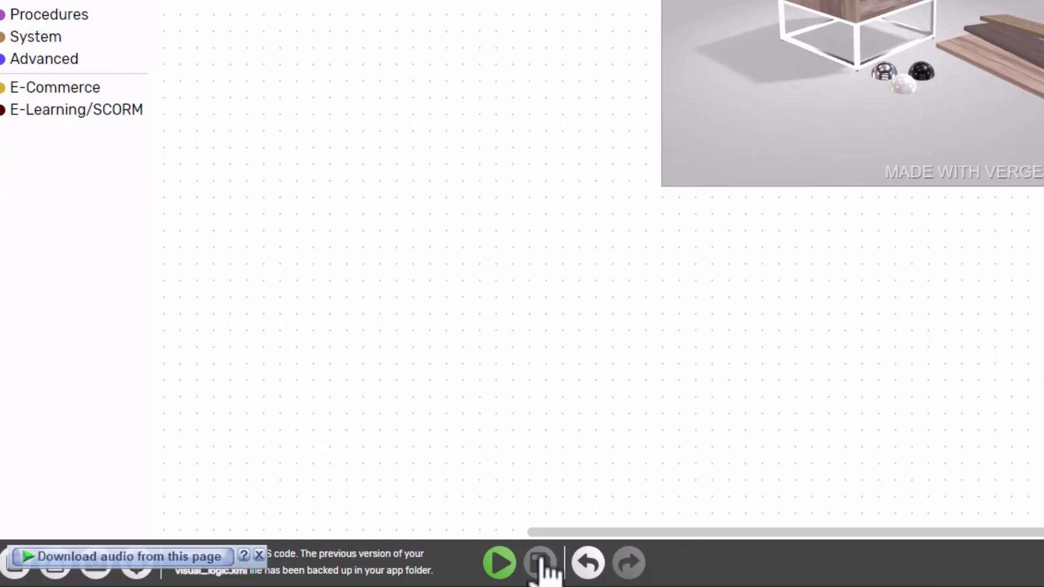
click(499, 563)
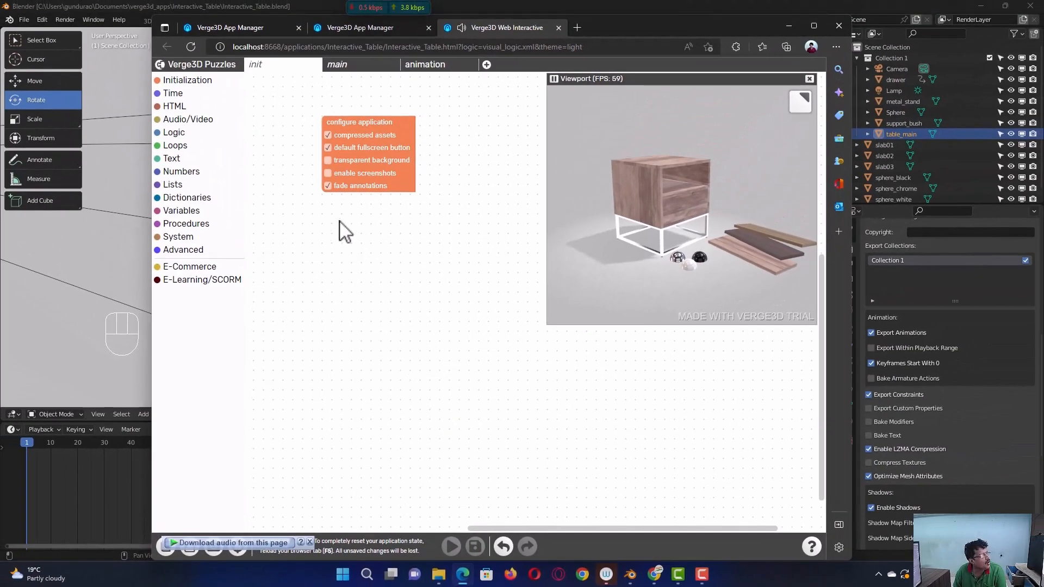
Step: Run the Interactive Table app from the App Manager and orbit slightly around the table to check it
click(259, 26)
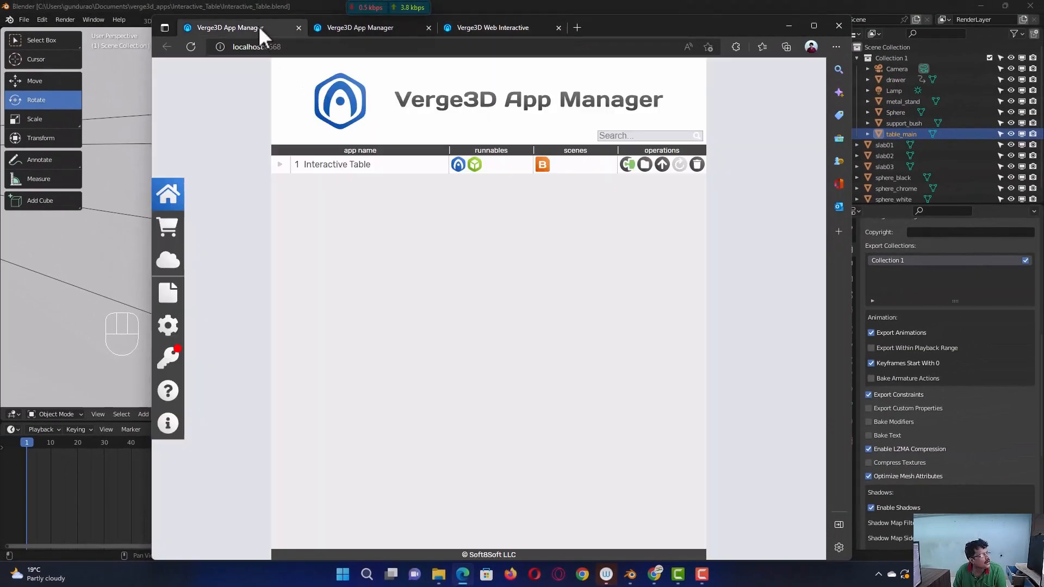
click(458, 165)
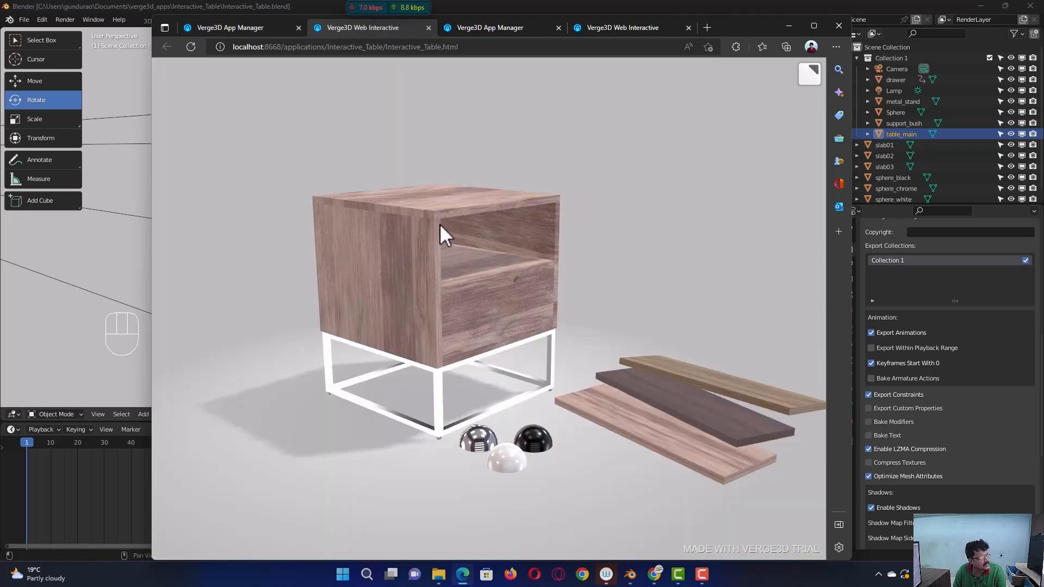
mouse_move(439, 225)
mouse_down()
mouse_move(483, 224)
mouse_move(495, 211)
mouse_move(432, 223)
mouse_move(439, 230)
mouse_up()
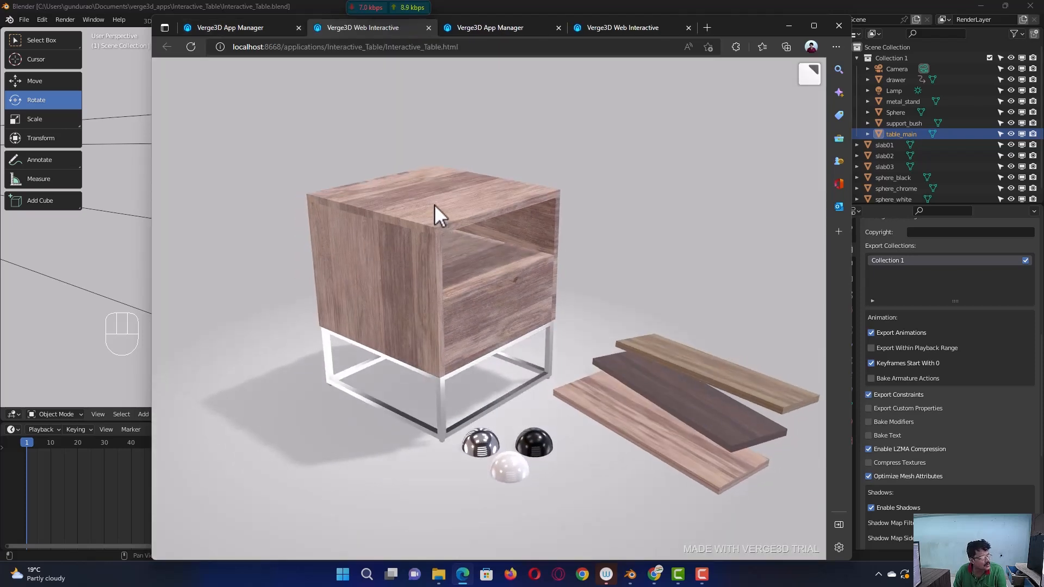
Step: Compare the sizes of the .bin and .gltf files with their .xz versions in the Interactive_Table folder, and return to the running app
mouse_move(439, 574)
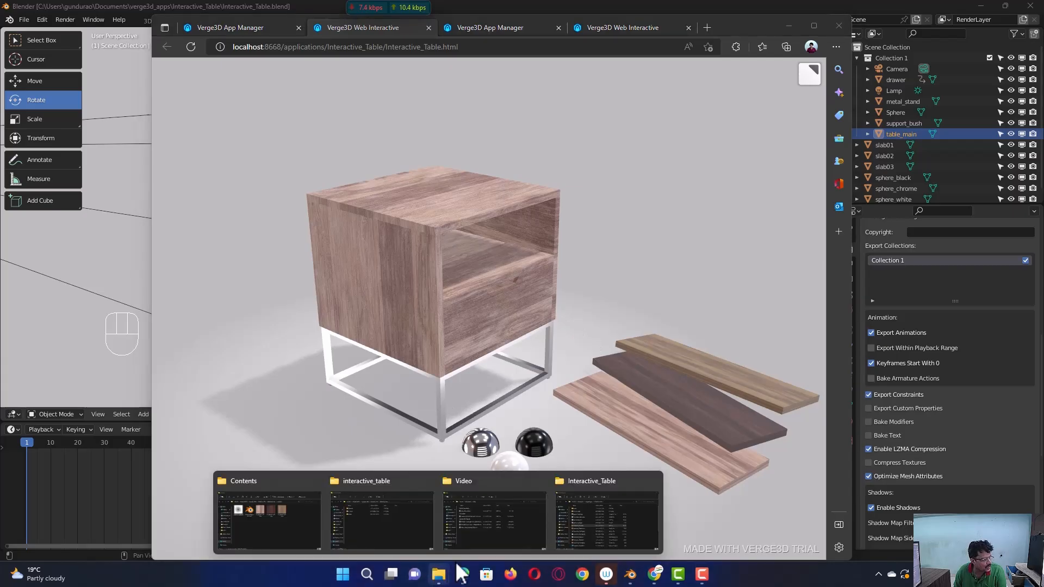
click(585, 503)
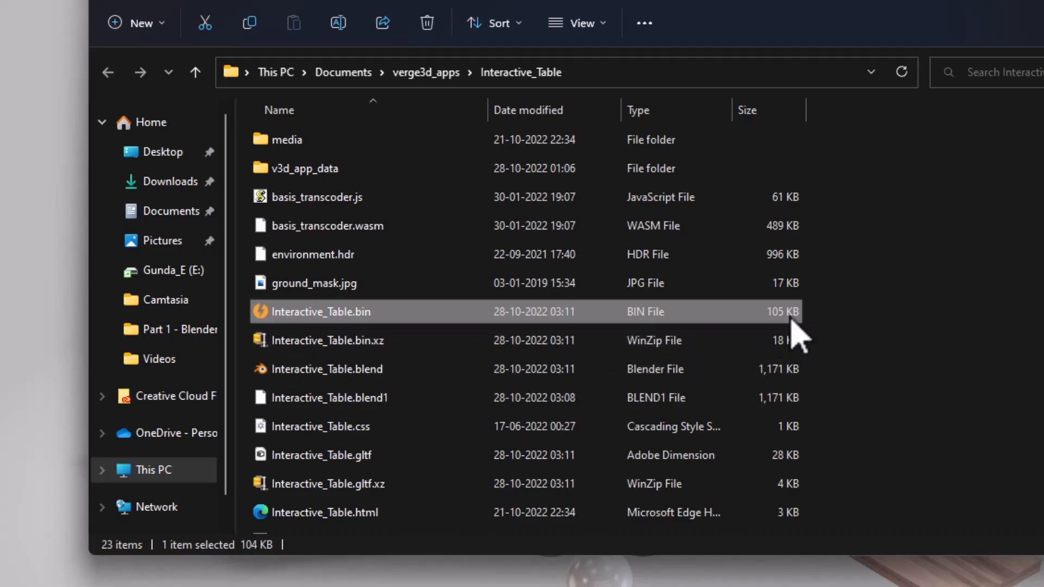
click(793, 343)
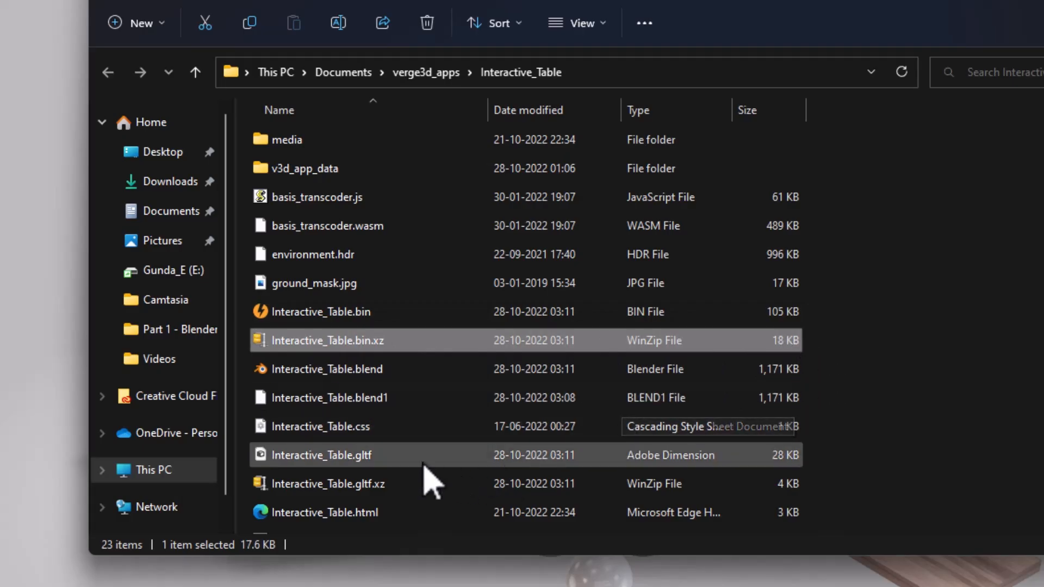
click(397, 461)
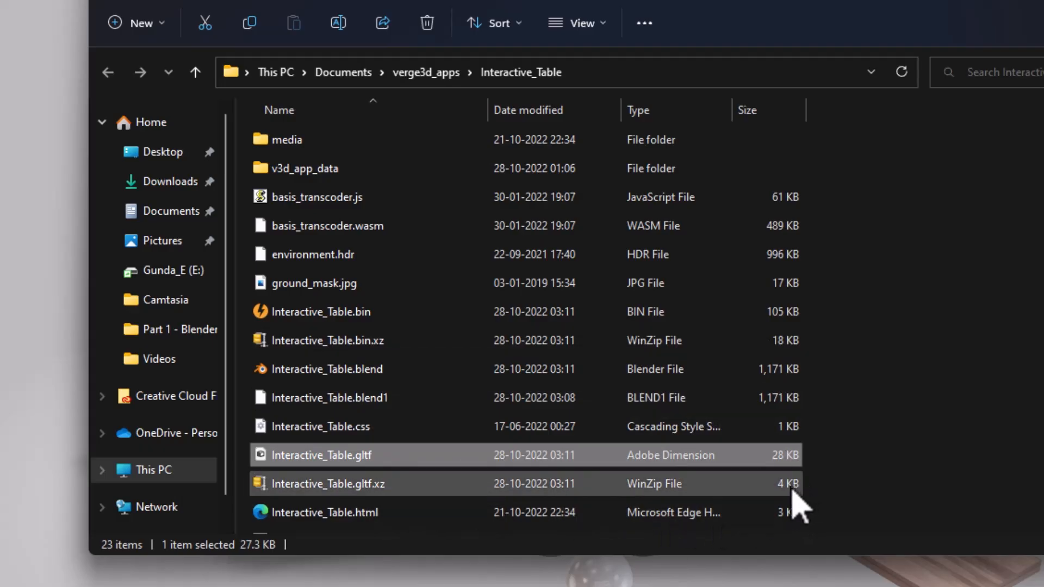
scroll(868, 473, down, 1)
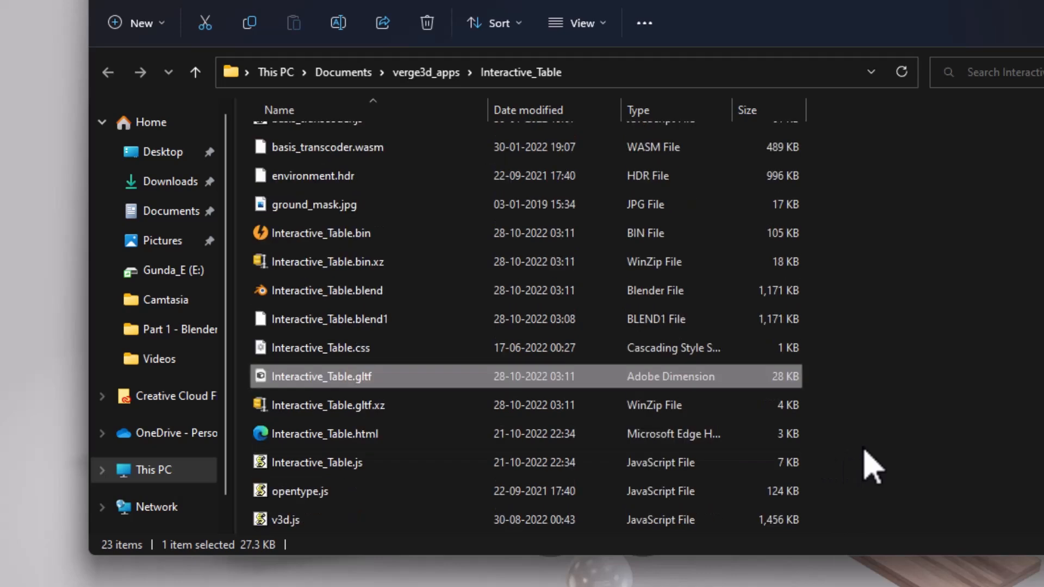
scroll(871, 469, up, 1)
scroll(871, 469, down, 2)
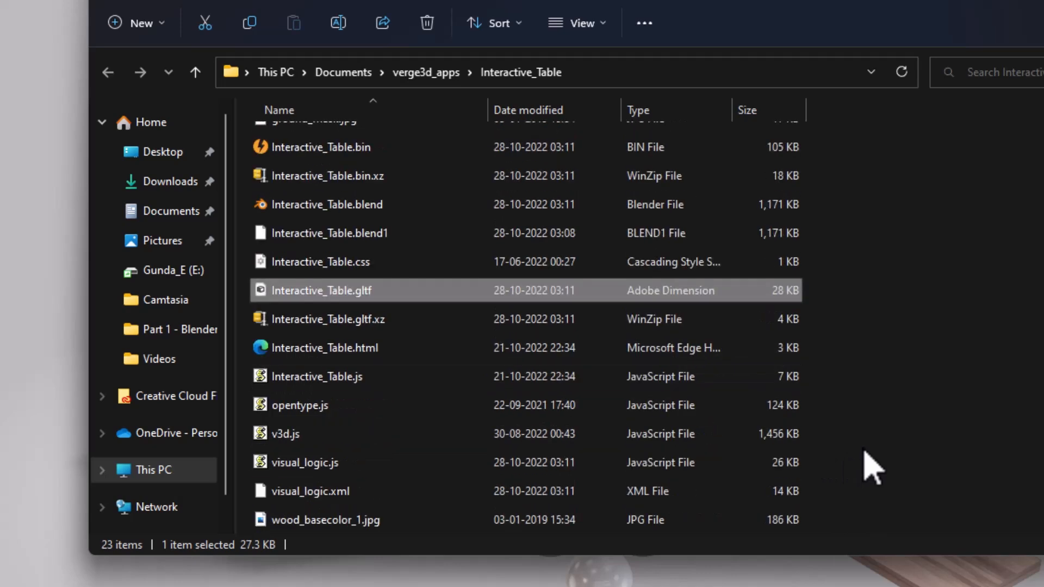
scroll(872, 468, up, 2)
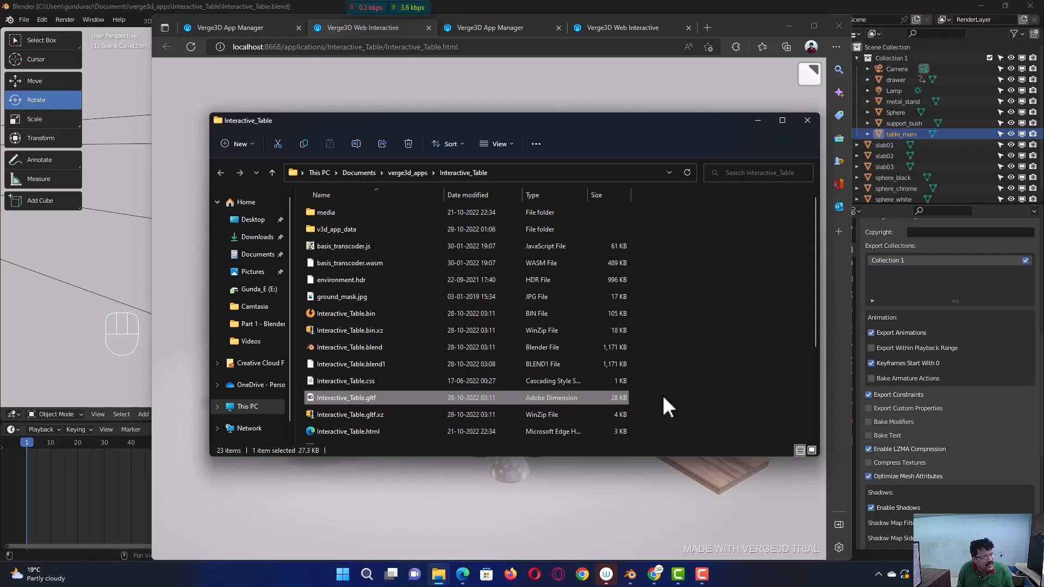
click(411, 76)
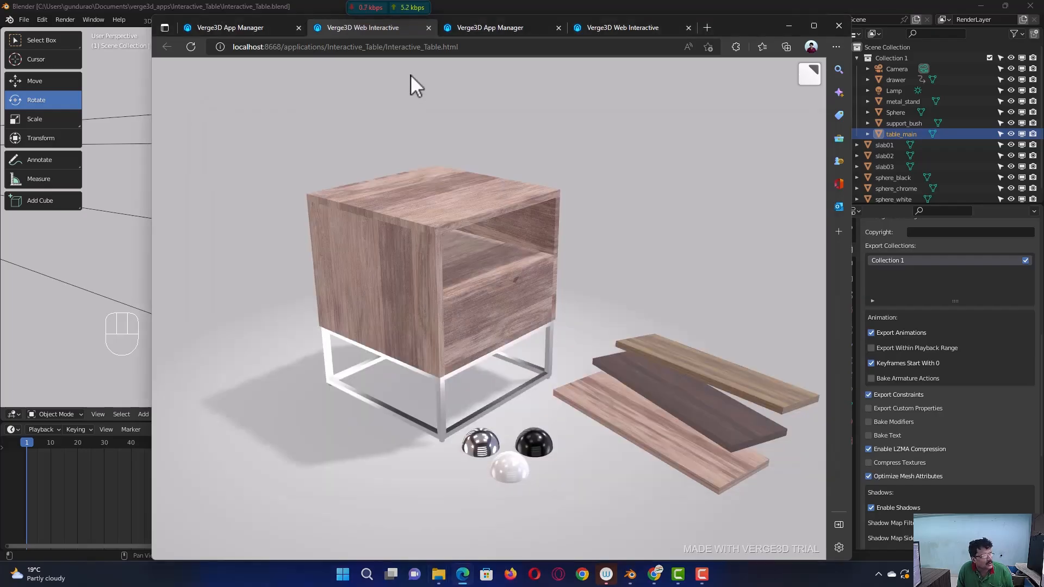